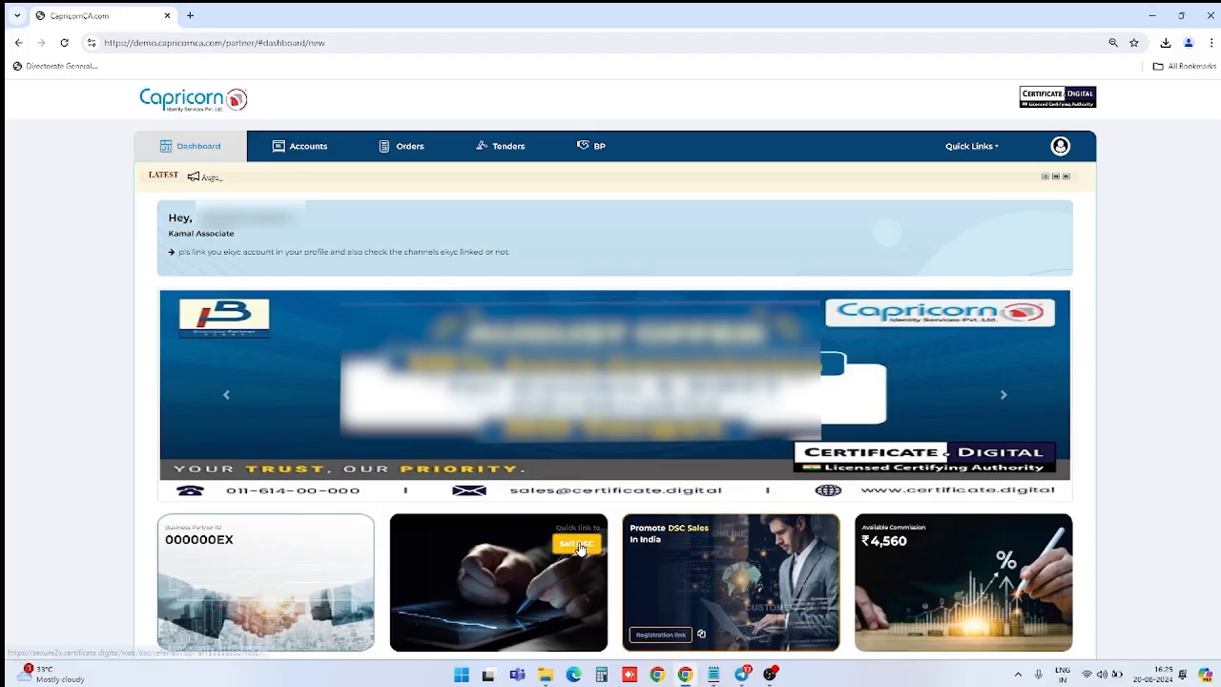
# Step: Start a Buy DSC order via Sell DSC and choose Assistance Services Not Required, totalling ₹1,534.00
pyautogui.click(578, 544)
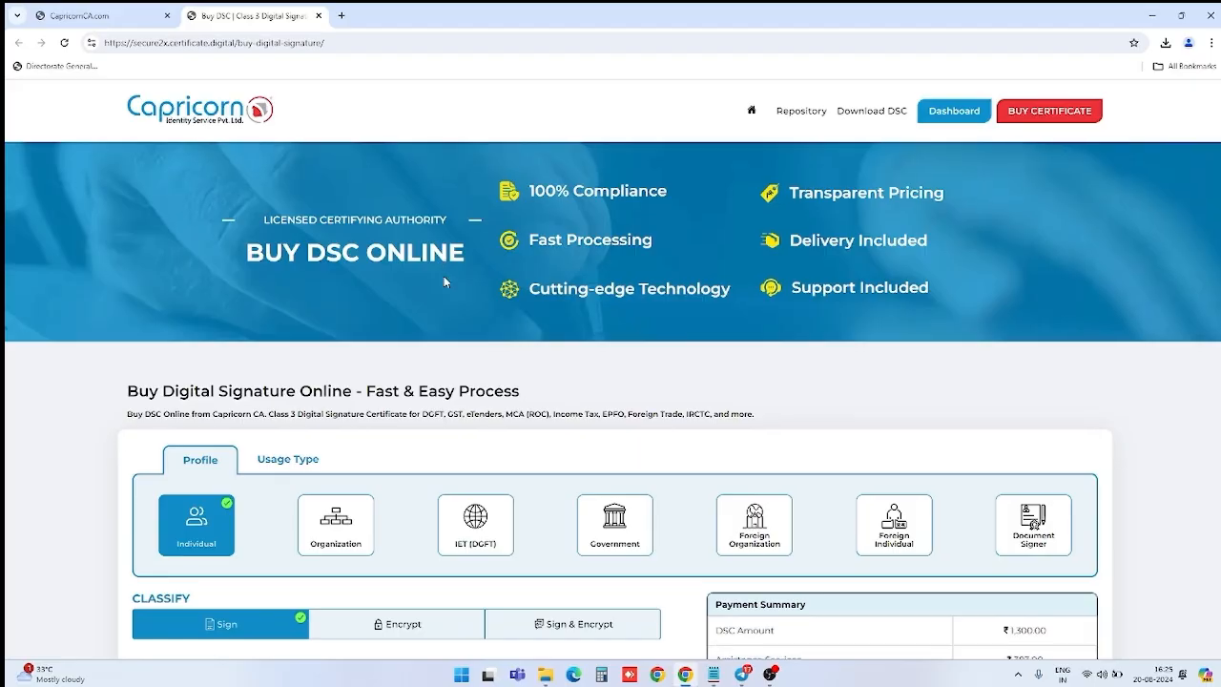
pyautogui.scroll(-1, 443, 275)
pyautogui.scroll(-1, 444, 281)
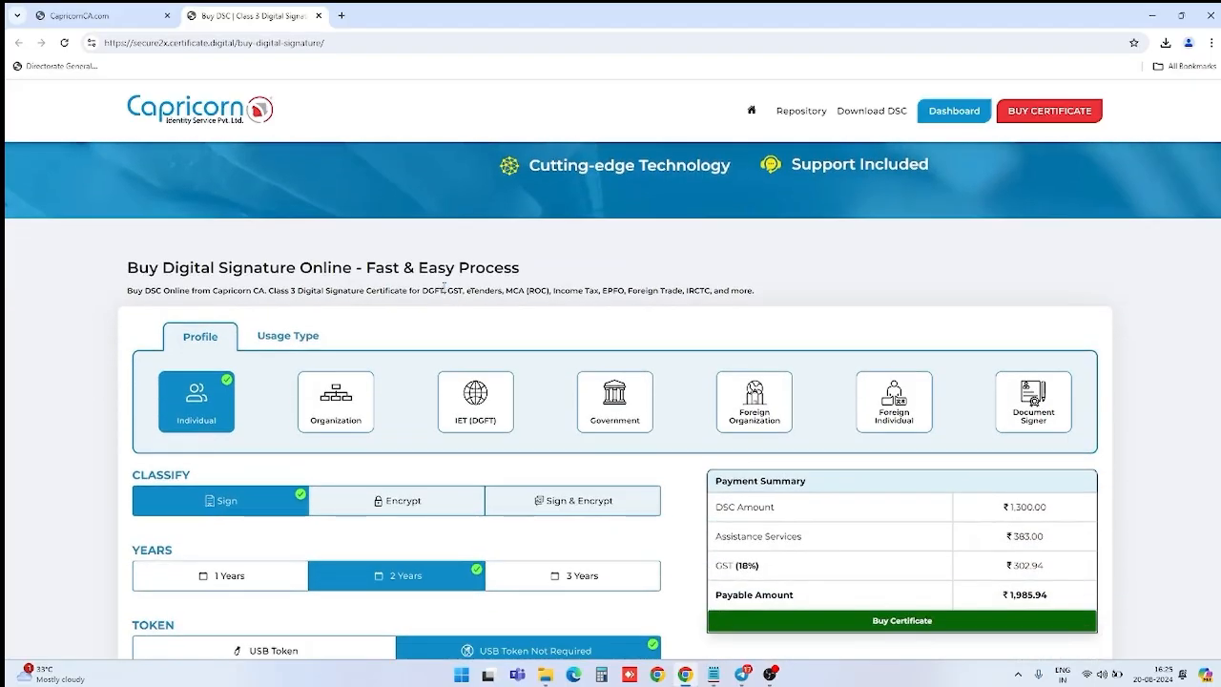
pyautogui.scroll(-1, 444, 282)
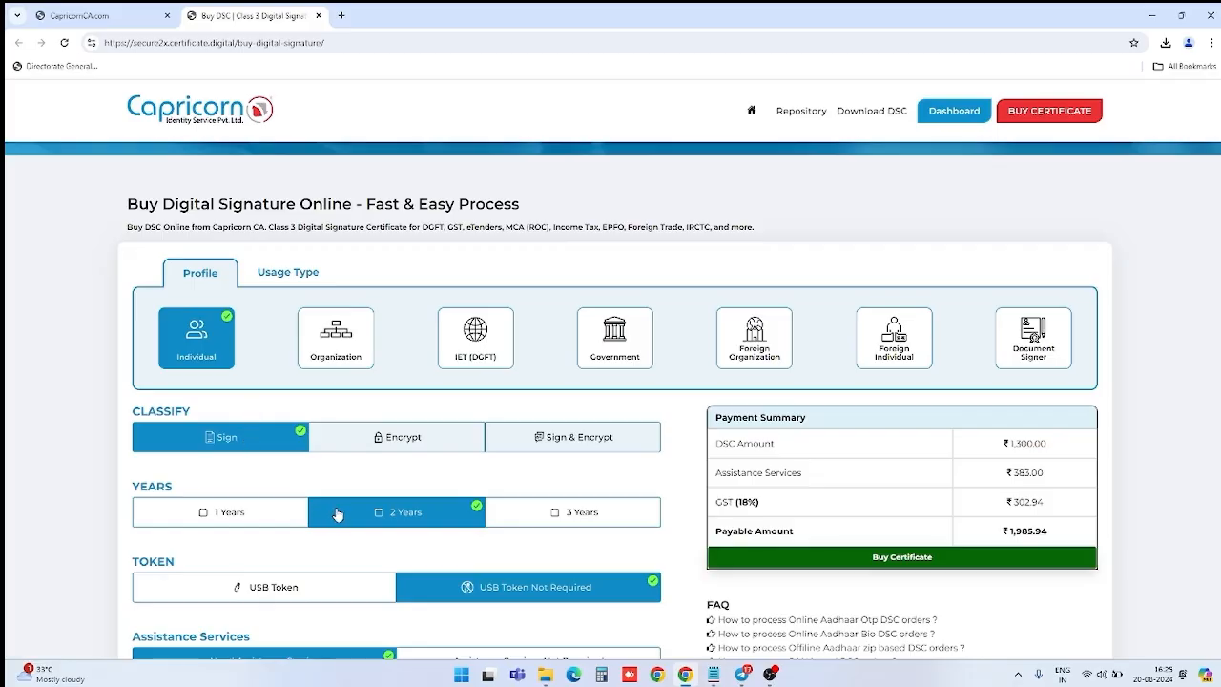
pyautogui.scroll(-1, 417, 460)
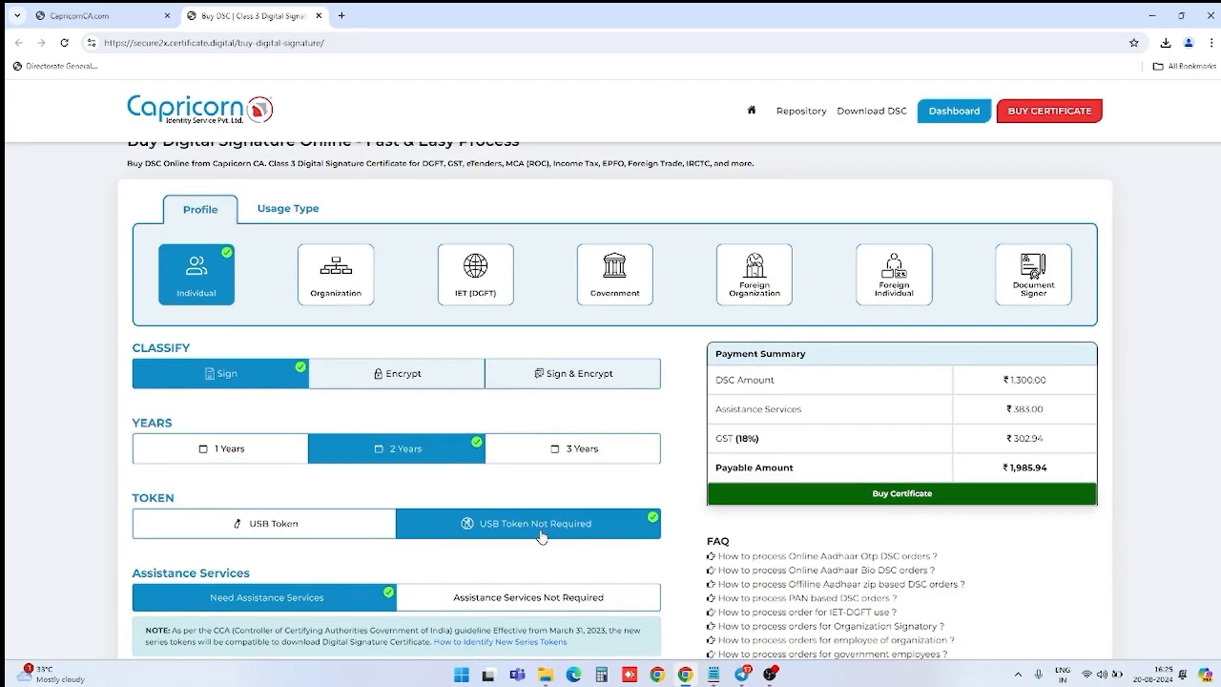
pyautogui.click(508, 600)
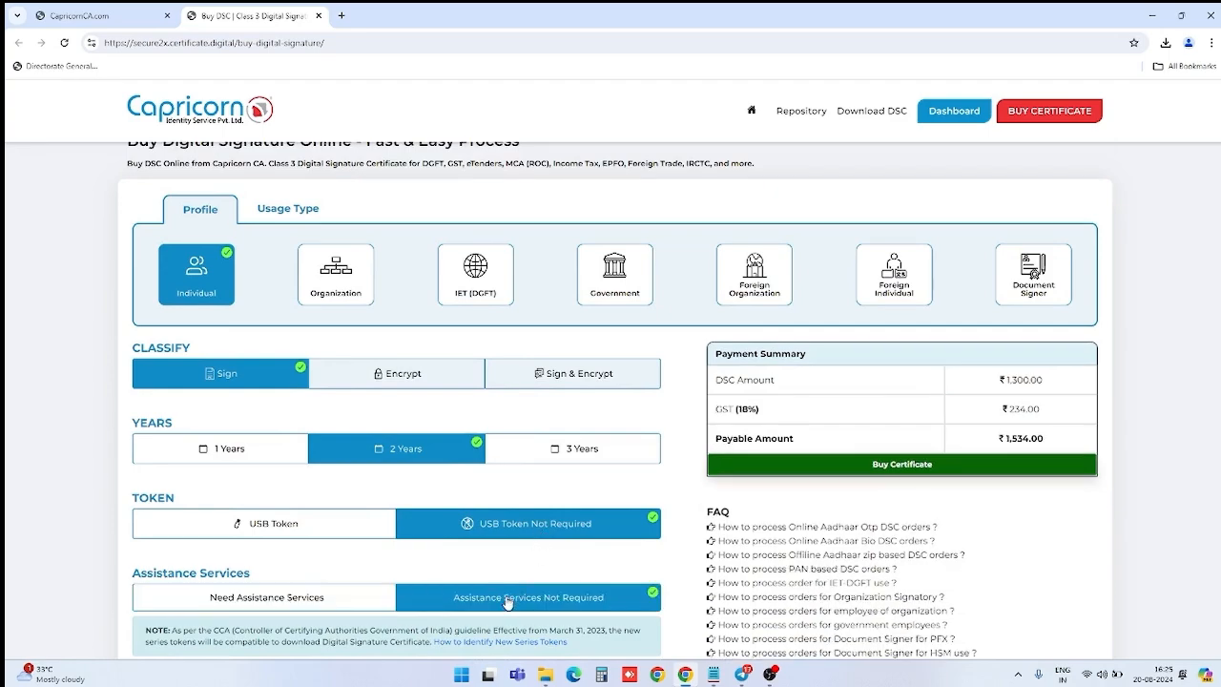
pyautogui.scroll(-1, 524, 507)
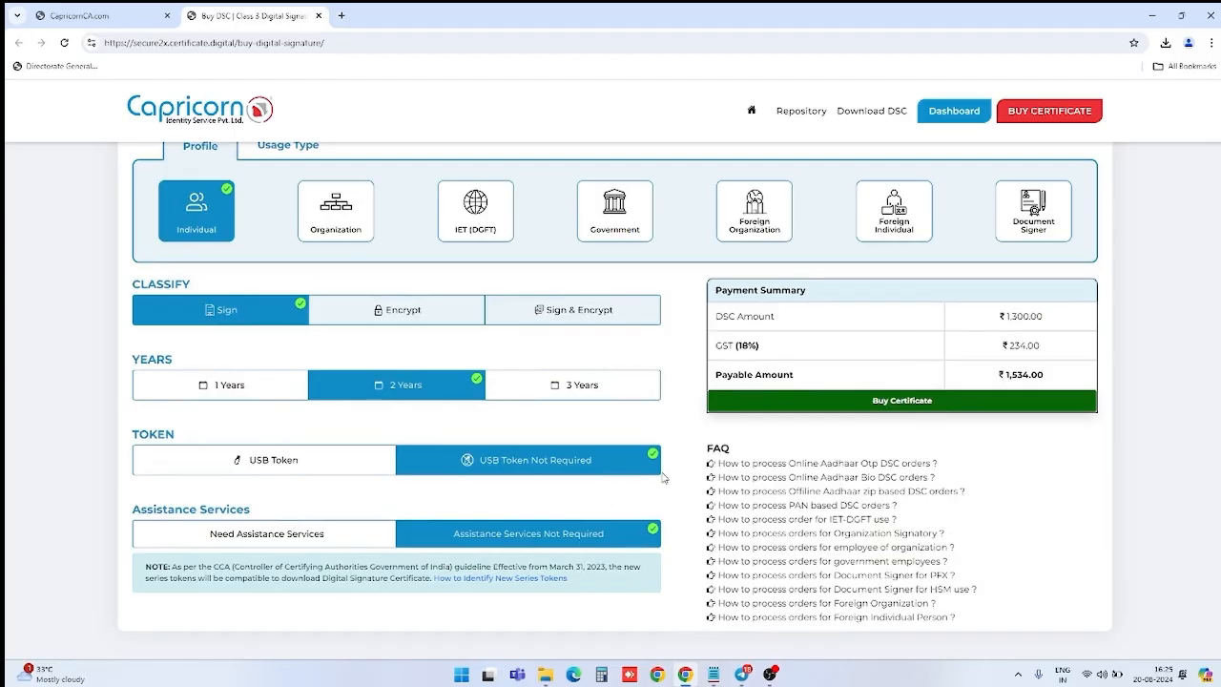
# Step: Open the enrollment form for the 2-year Class 3 Sign DSC and check the applicant's name
pyautogui.click(925, 402)
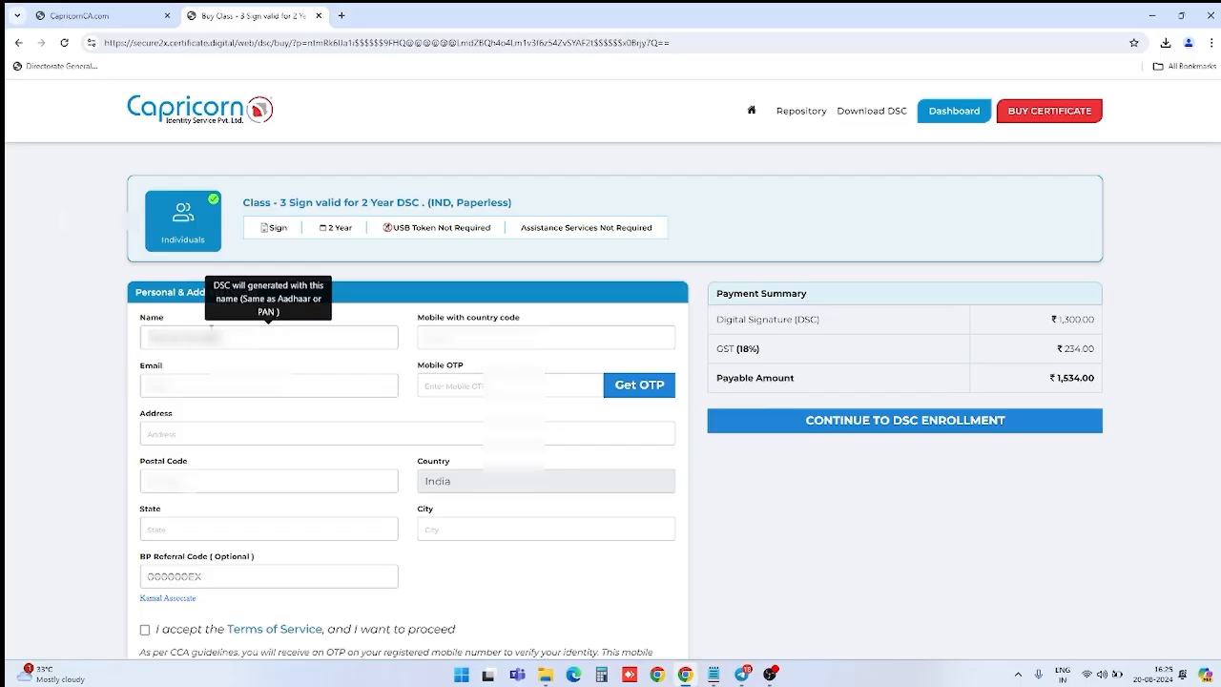
pyautogui.doubleClick(205, 338)
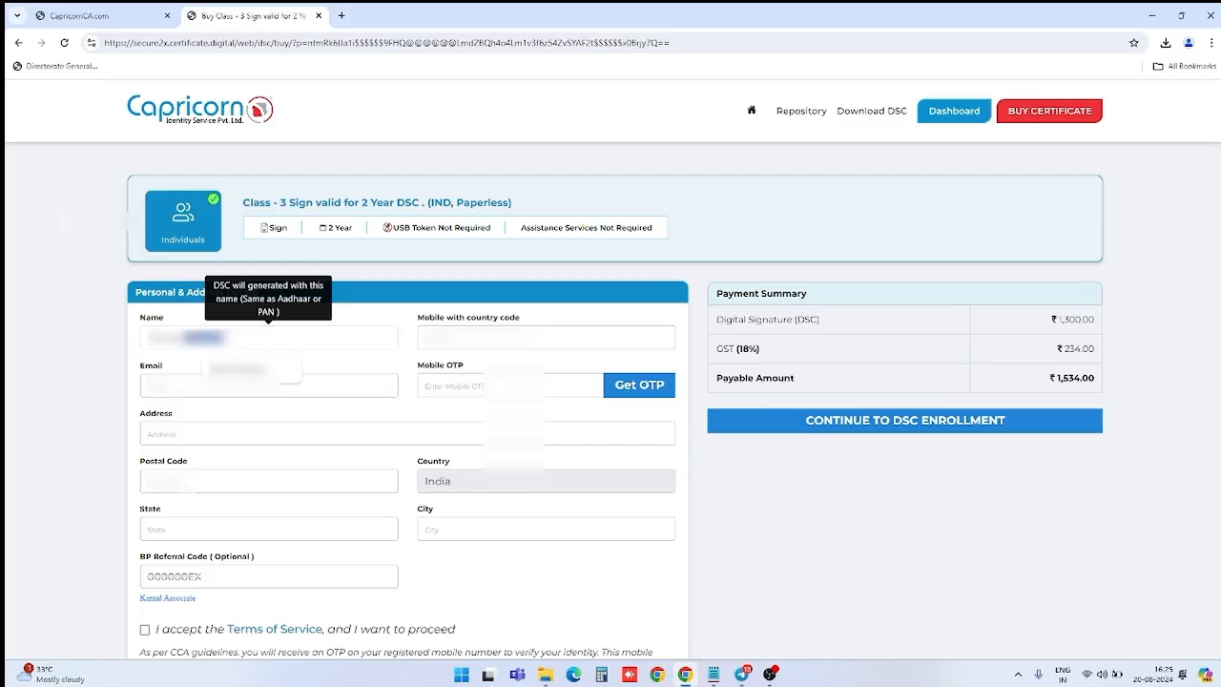
pyautogui.tripleClick(205, 337)
pyautogui.click(238, 337)
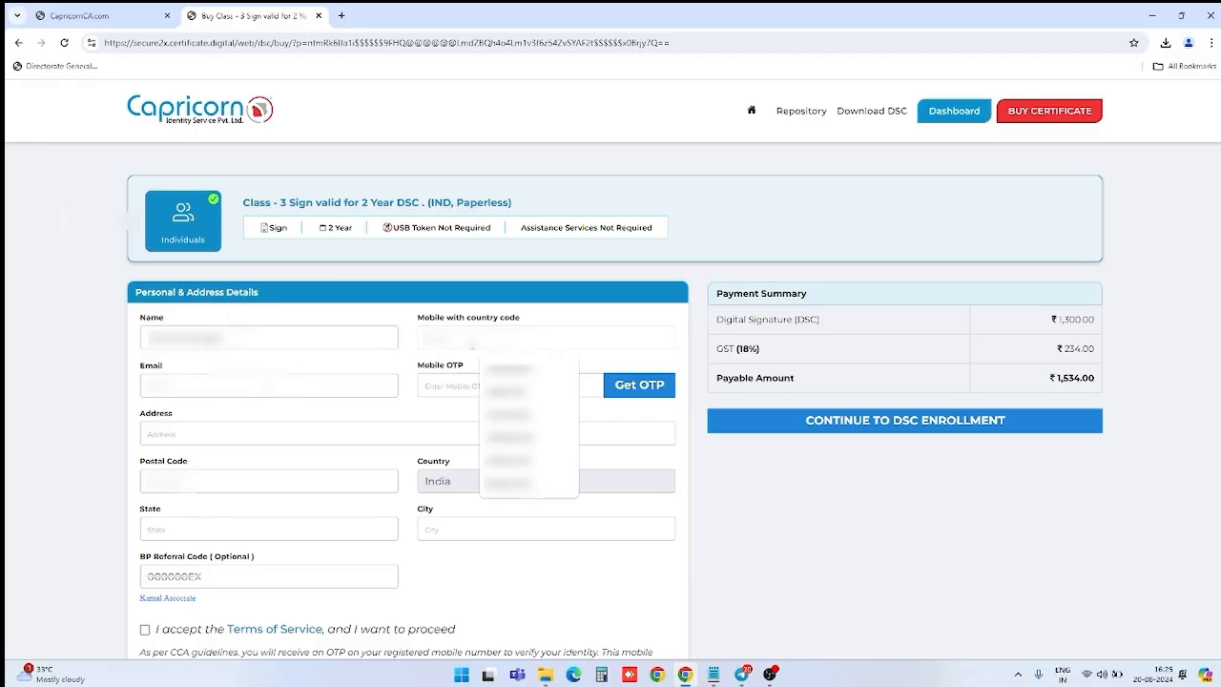
# Step: Enter the applicant's mobile number in the Mobile field, correcting mistyped digits
pyautogui.write('9')
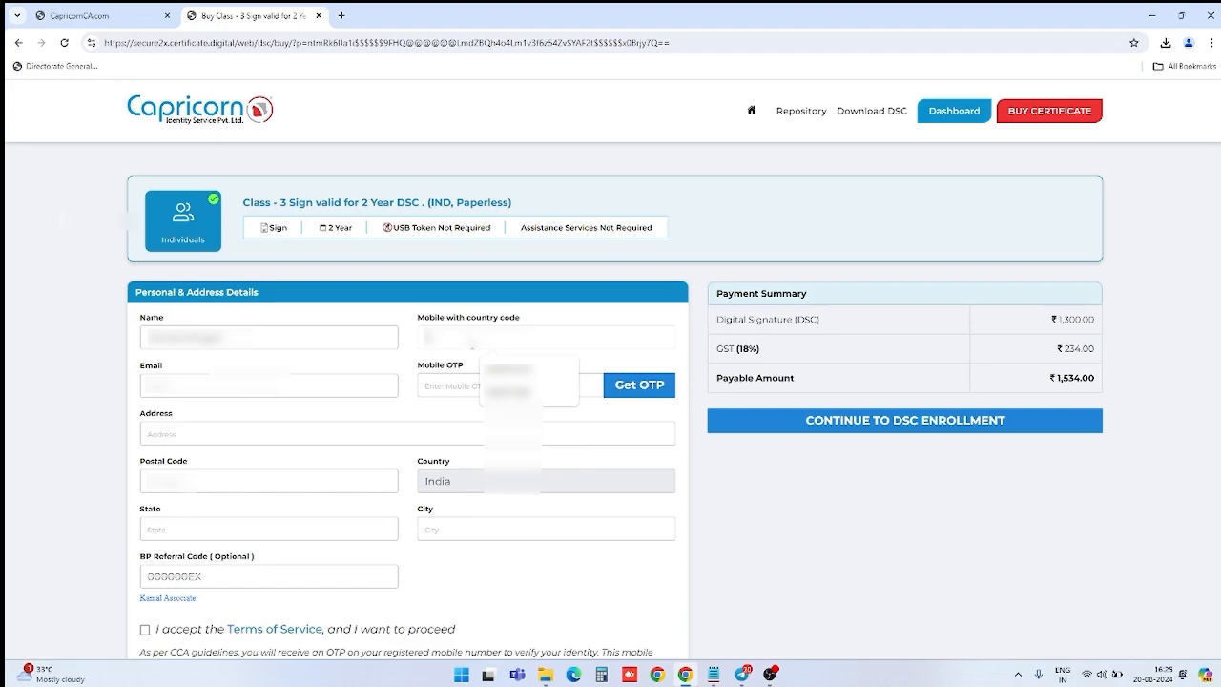
pyautogui.press('BackSpace')
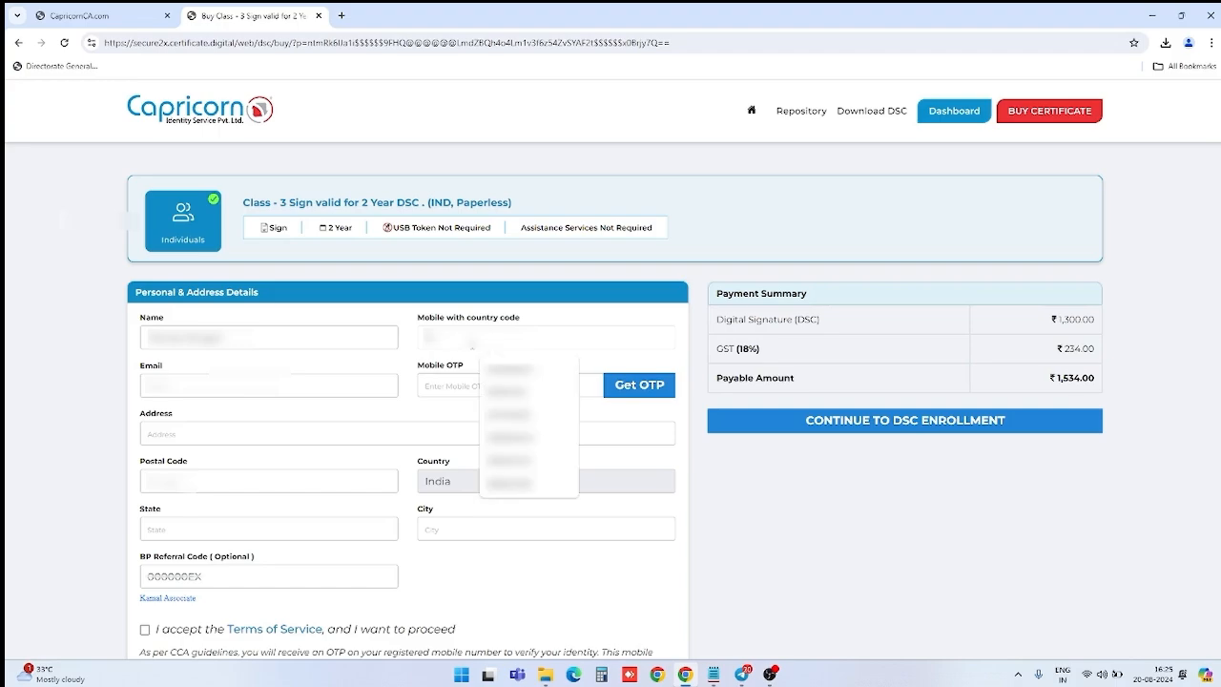
pyautogui.write('9')
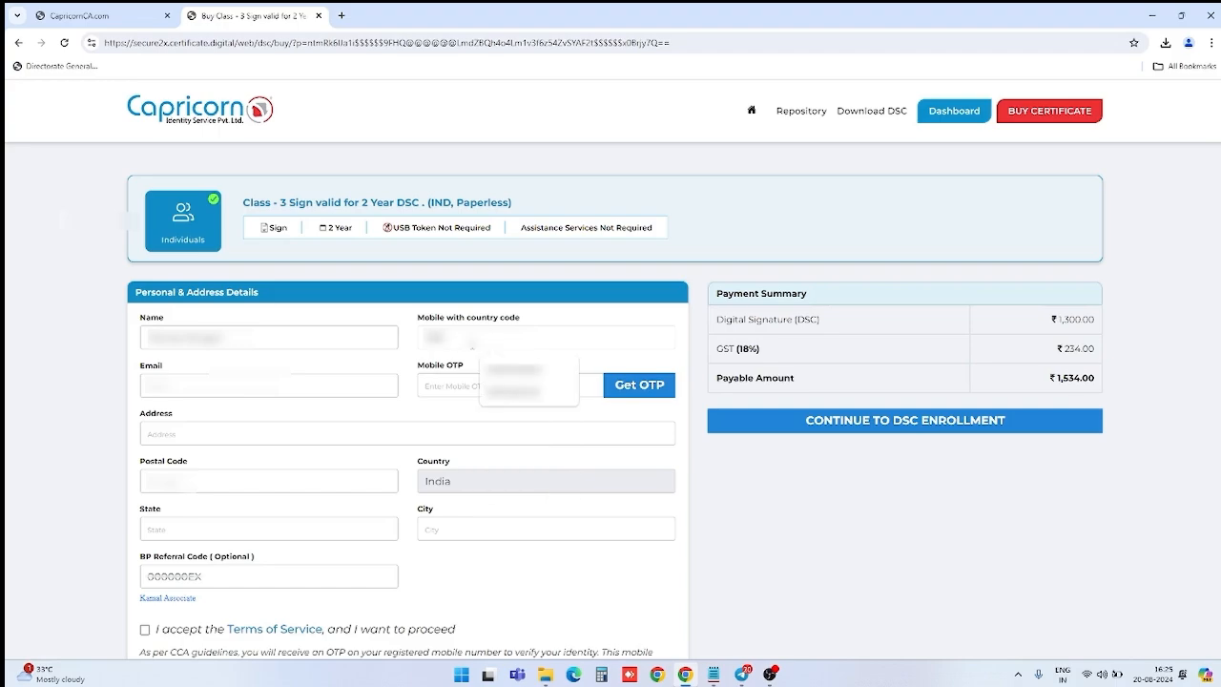
pyautogui.write('9')
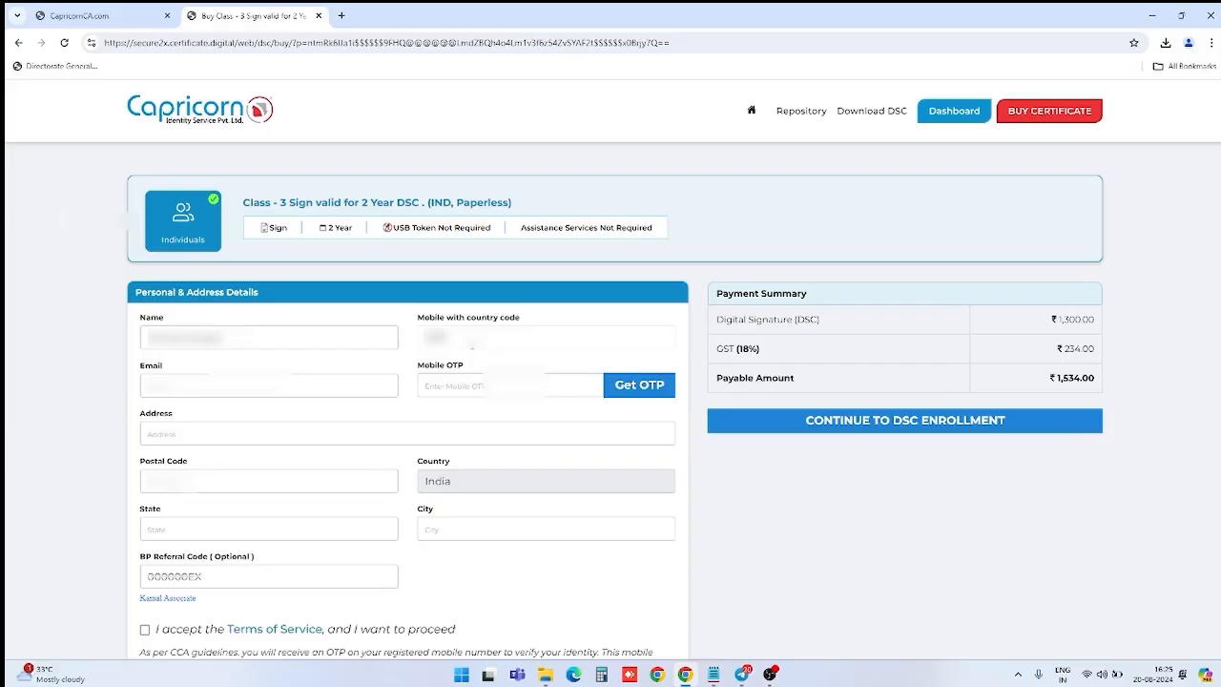
pyautogui.press('BackSpace')
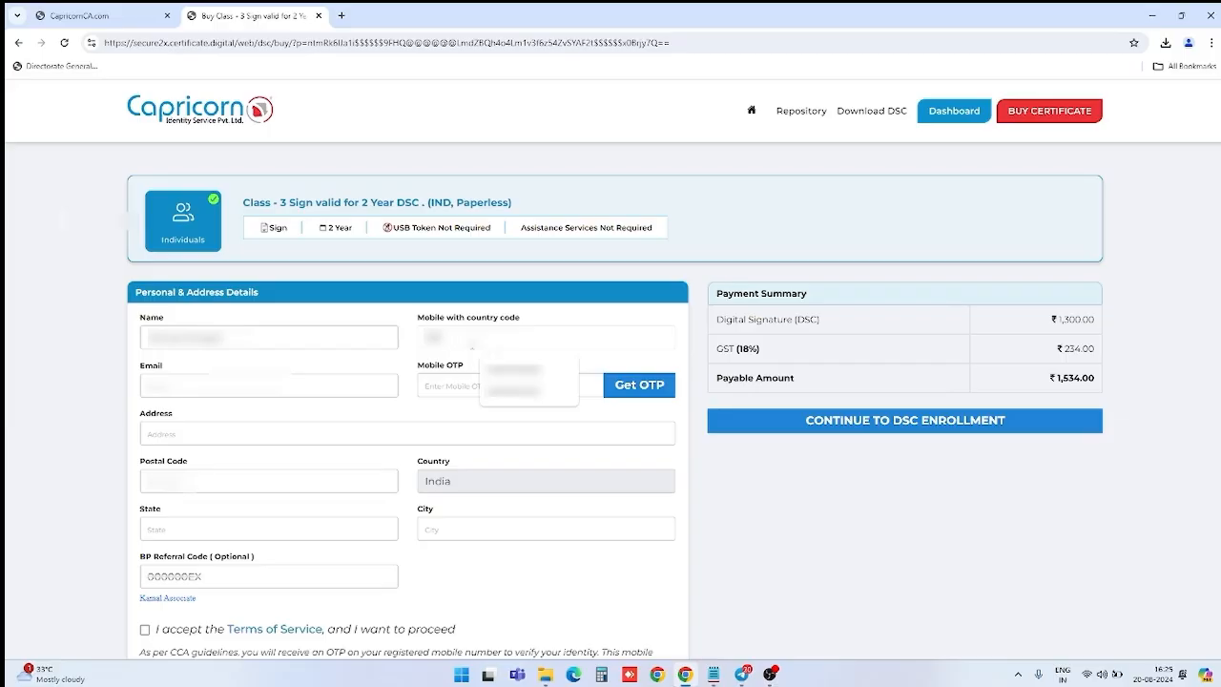
pyautogui.write('88')
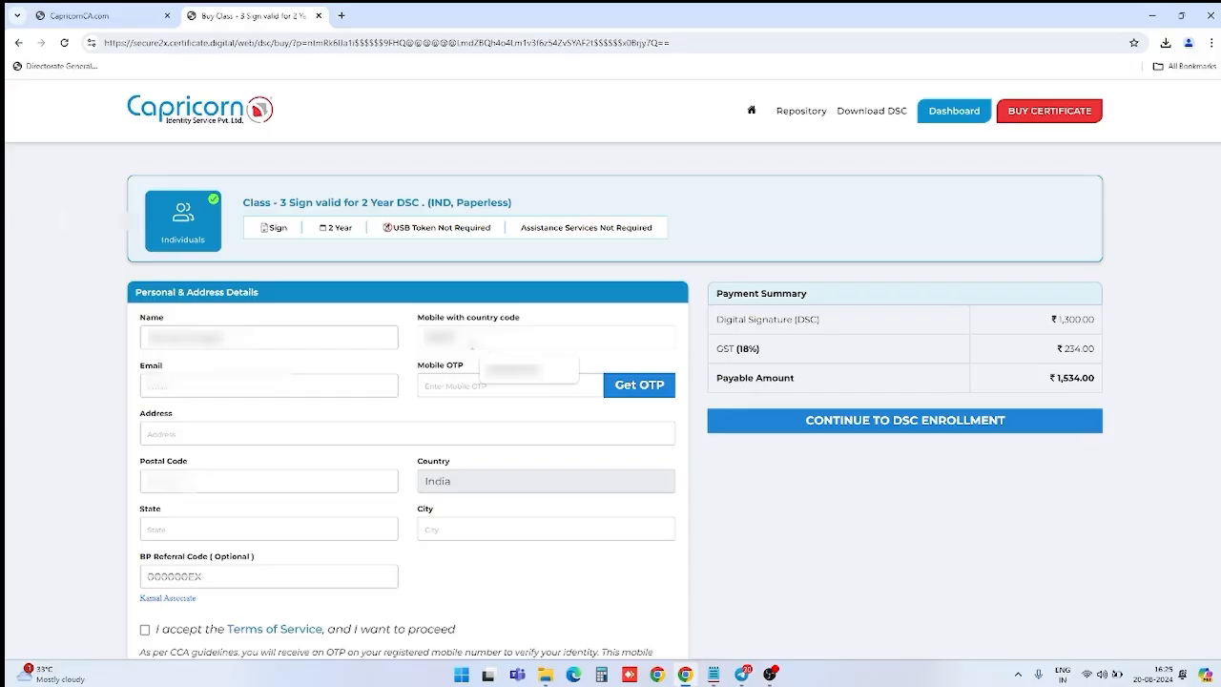
pyautogui.write('8888')
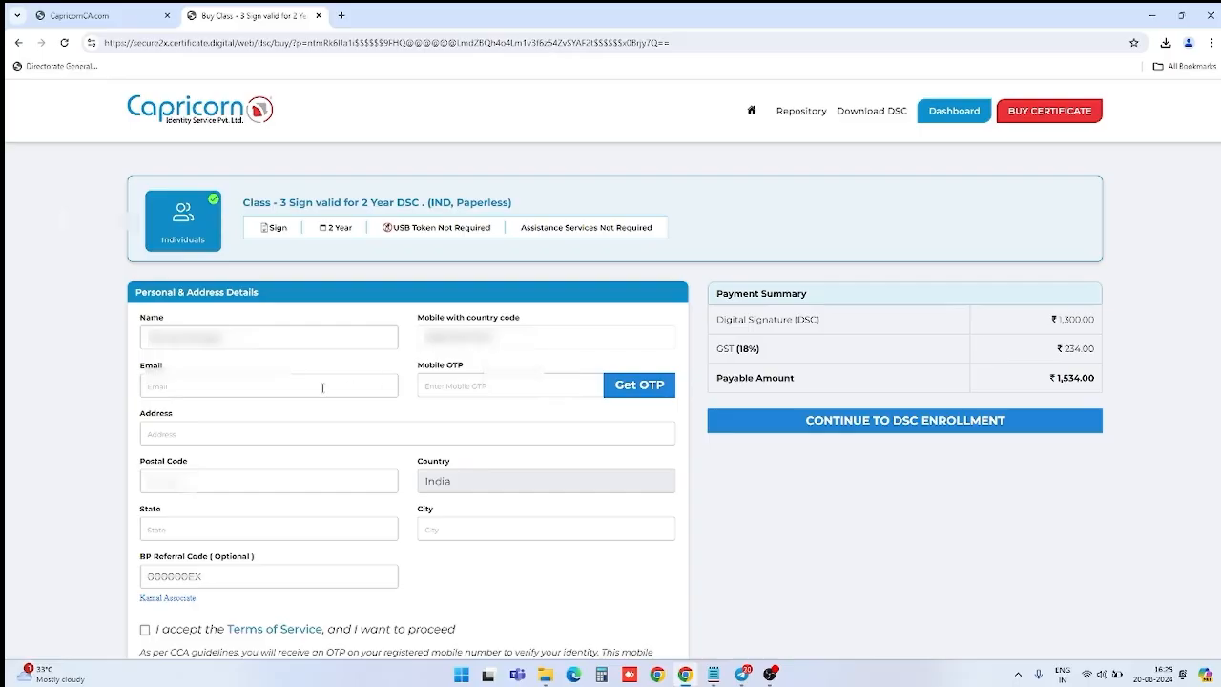
# Step: Enter the applicant's e-mail, suggested address and postal code, filling State Delhi and City New Delhi
pyautogui.click(254, 391)
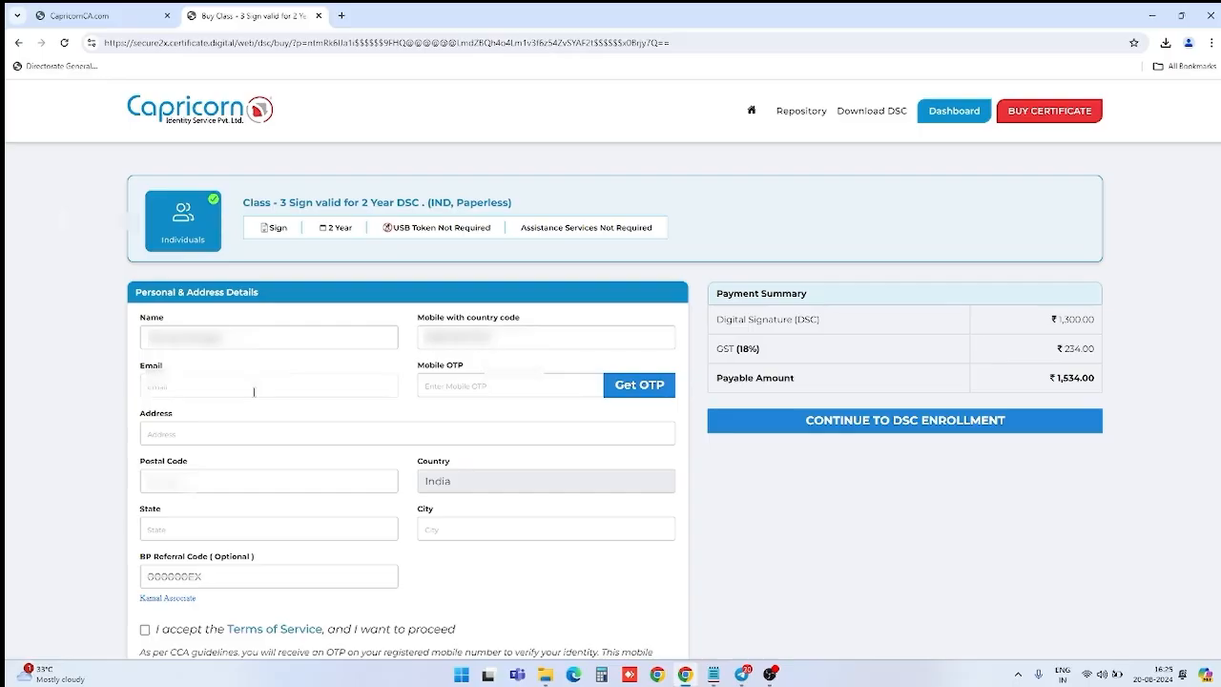
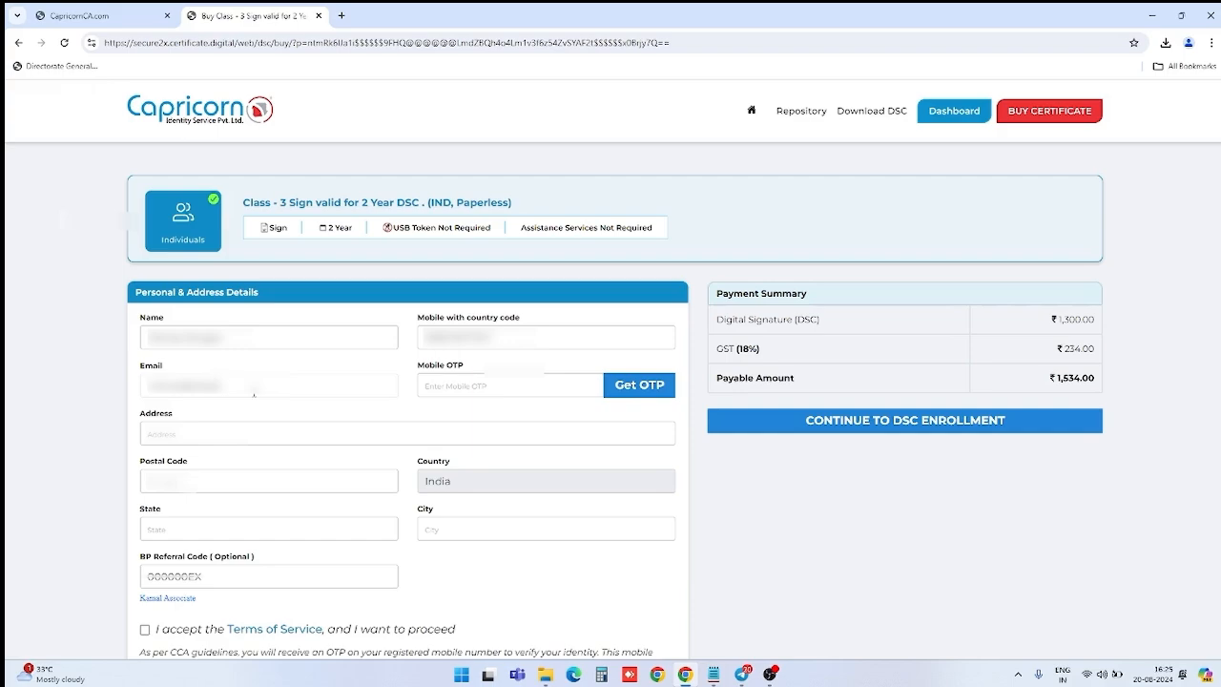
pyautogui.click(195, 436)
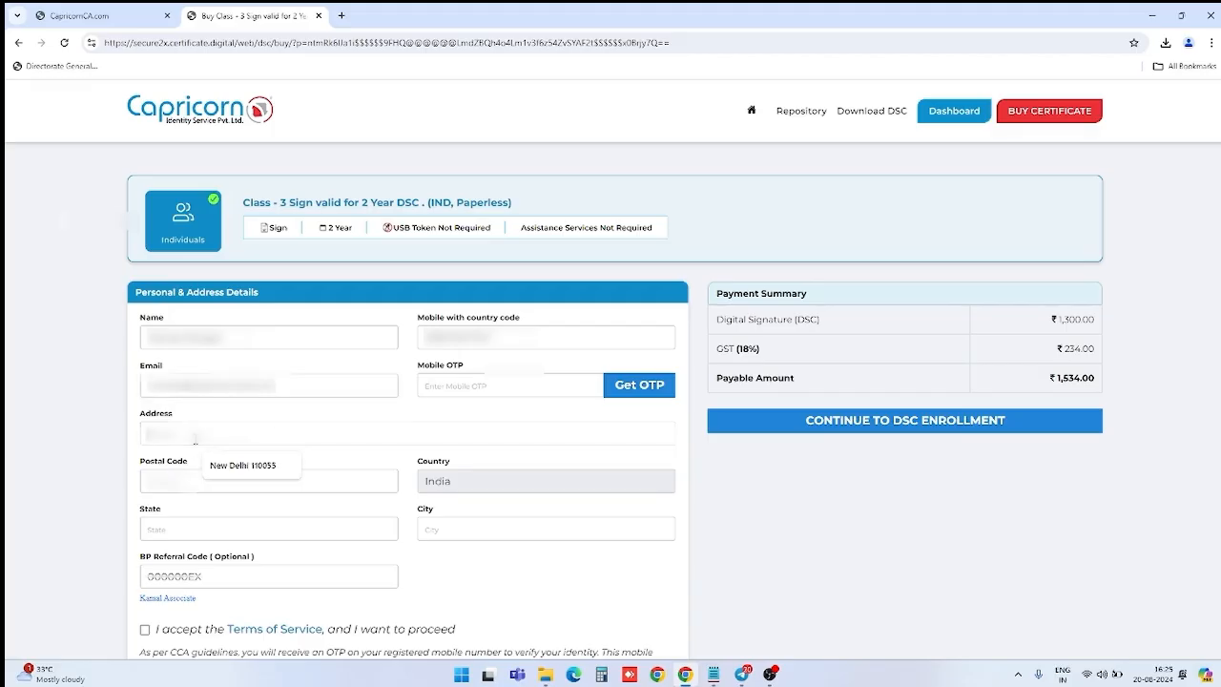
pyautogui.click(243, 465)
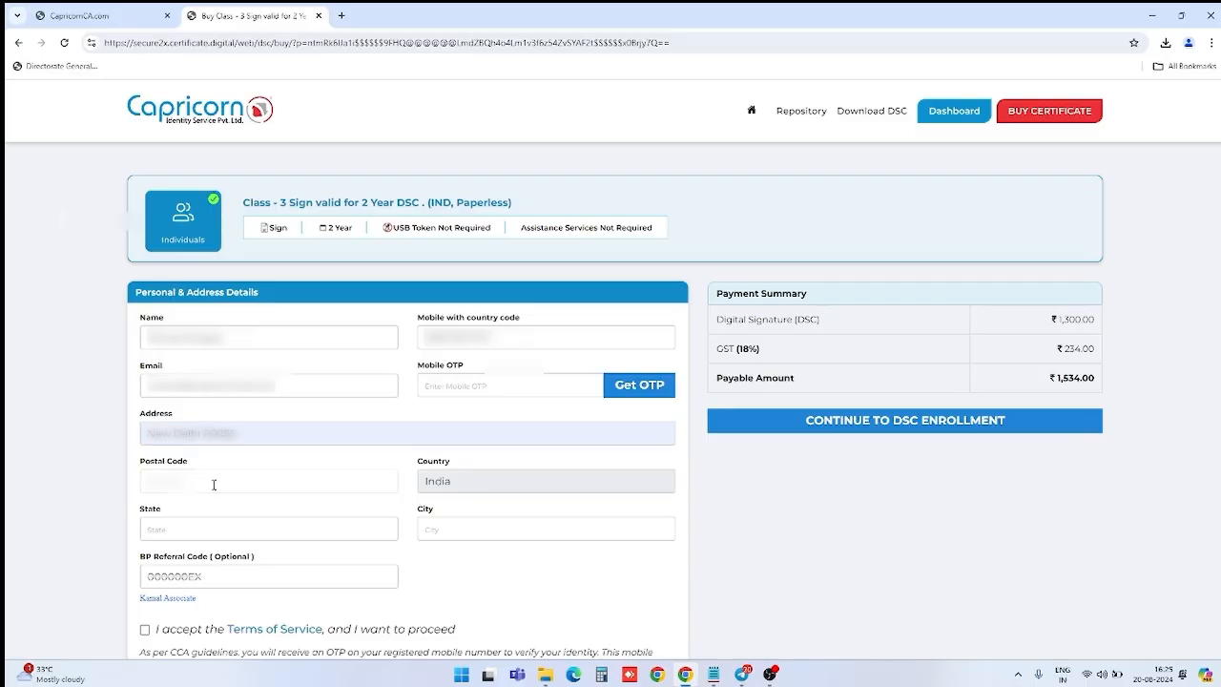
pyautogui.click(213, 484)
pyautogui.write('110055')
pyautogui.click(241, 534)
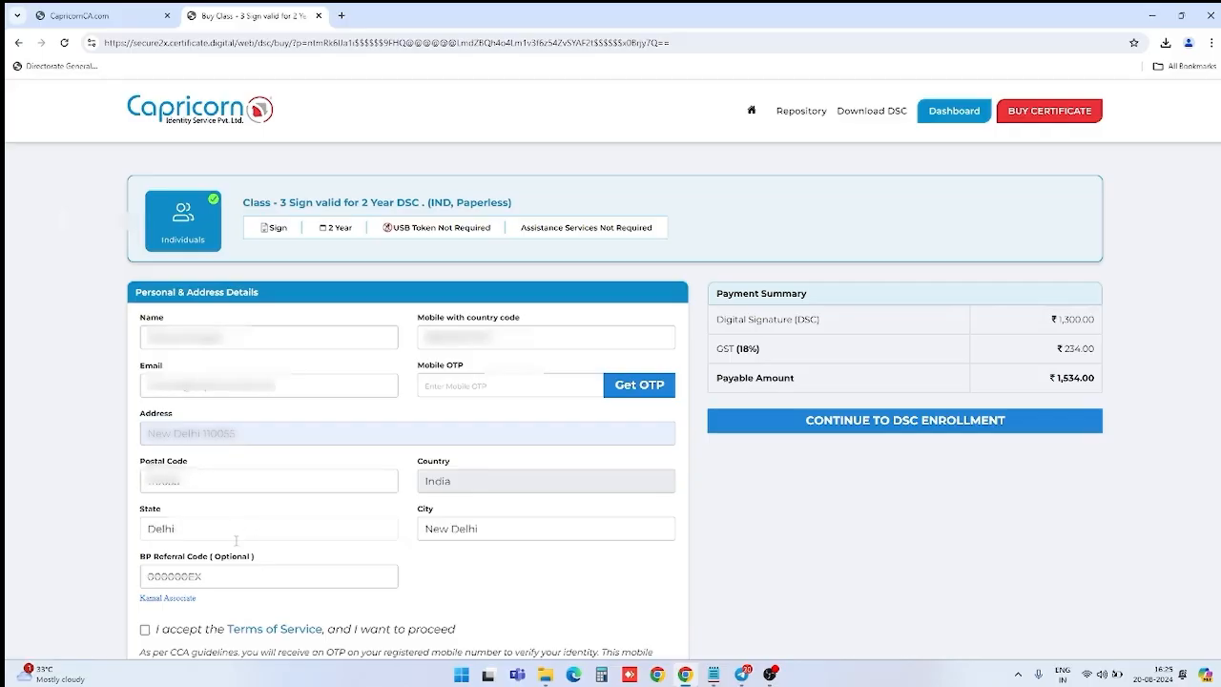
# Step: Tick I accept the Terms of Service and type the displayed captcha code
pyautogui.scroll(-1, 238, 549)
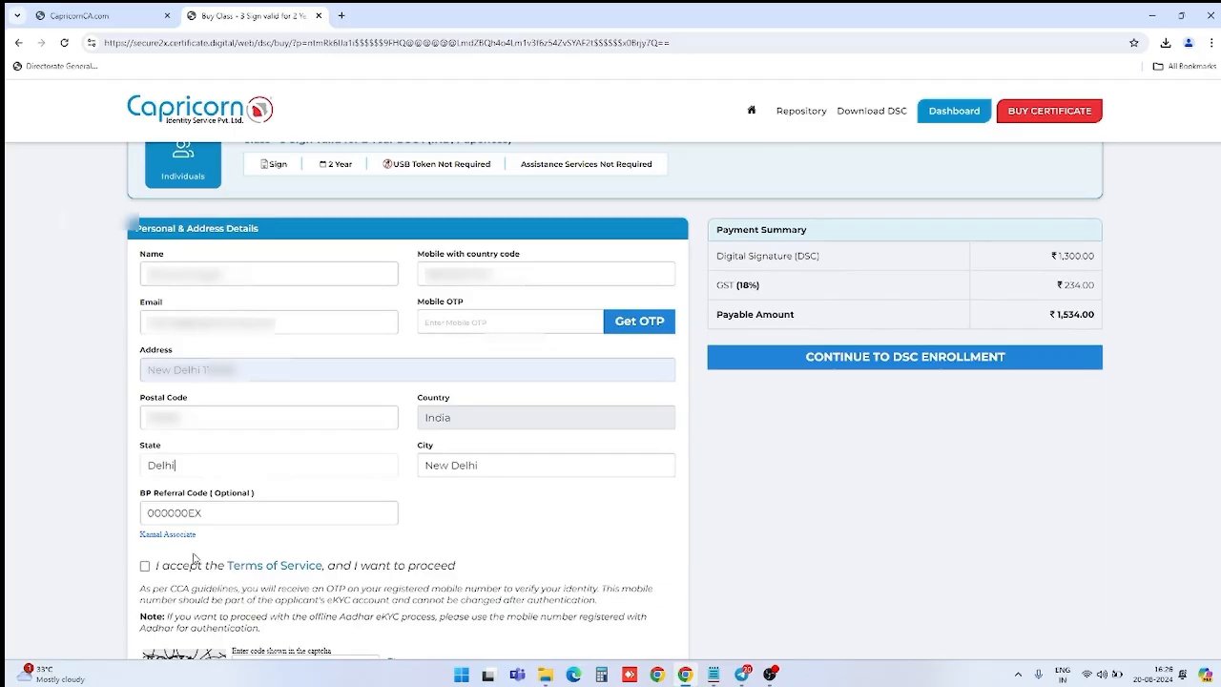
pyautogui.click(146, 567)
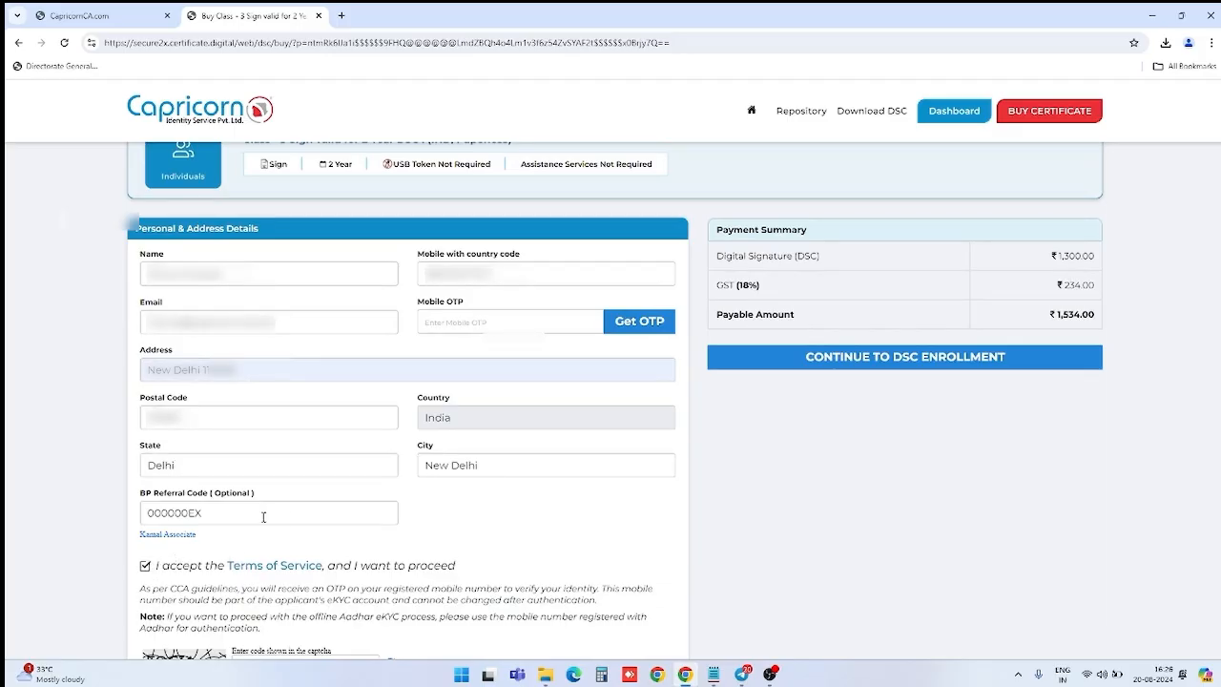
pyautogui.scroll(-3, 264, 515)
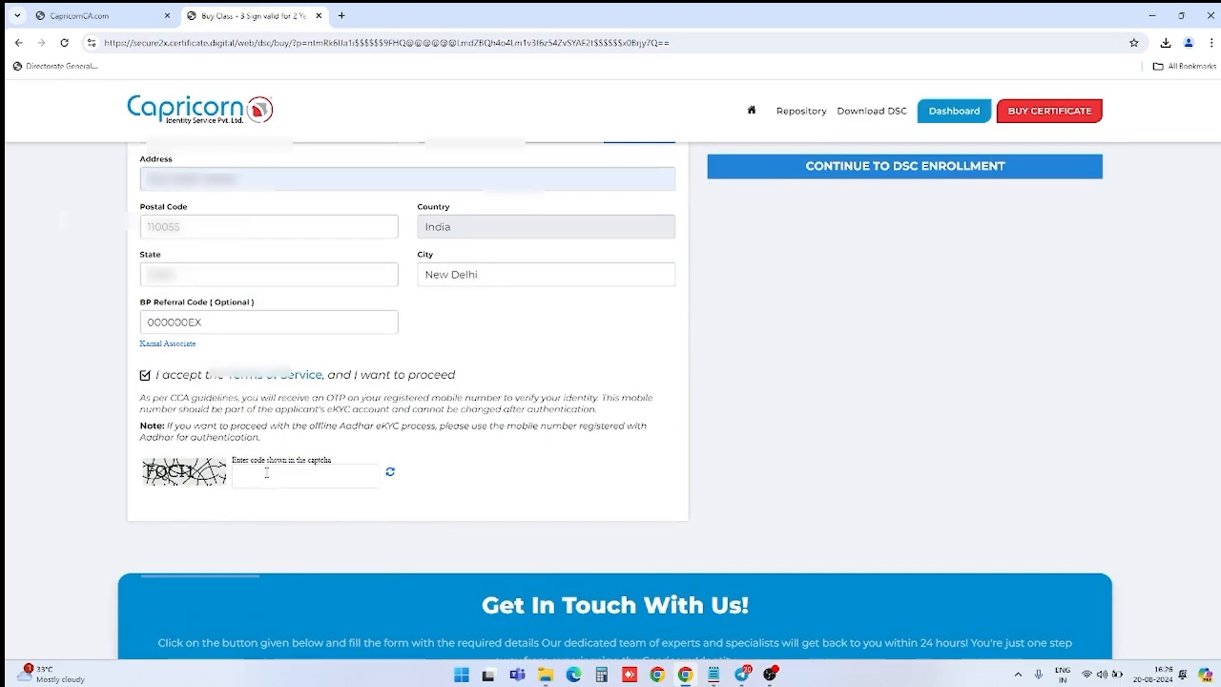
pyautogui.write('F')
pyautogui.write('O')
pyautogui.write('C')
pyautogui.write('11')
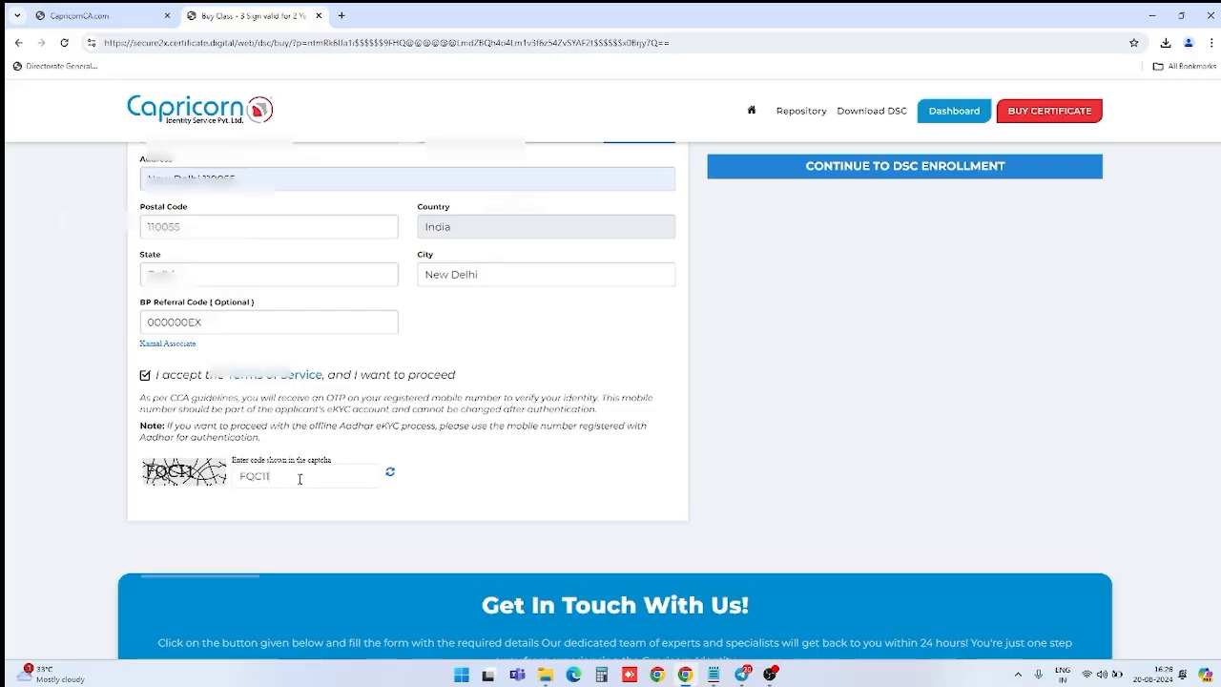
pyautogui.scroll(1, 299, 479)
pyautogui.scroll(3, 361, 465)
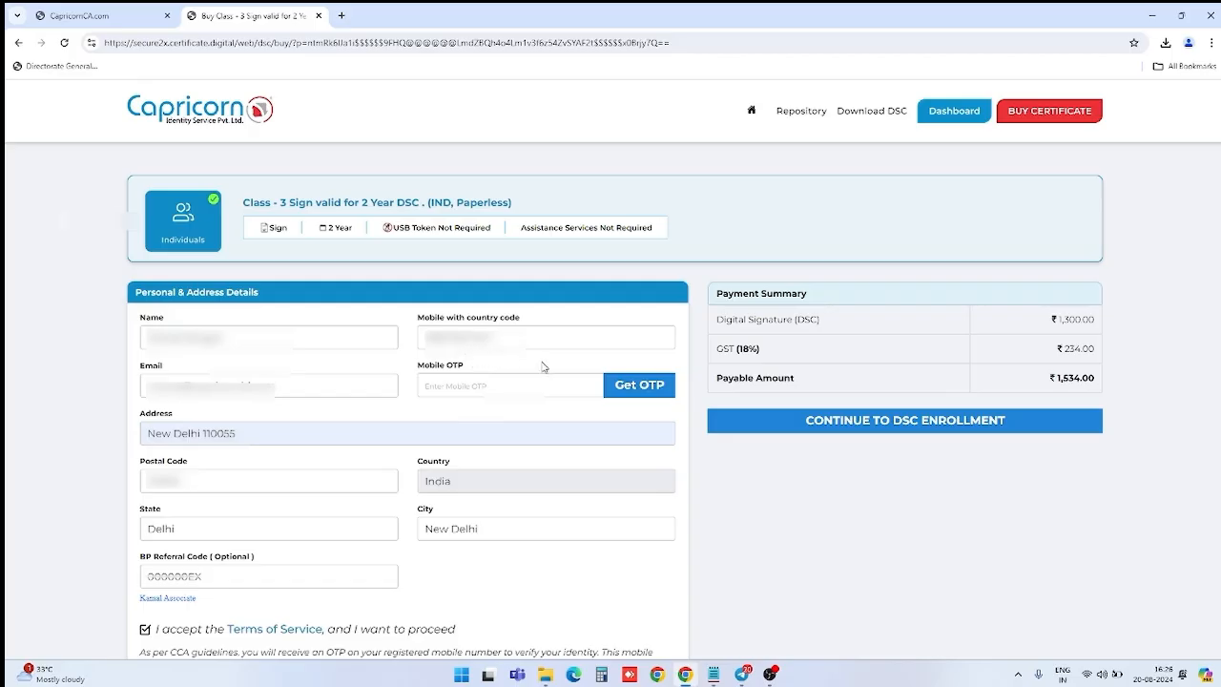
# Step: Send an OTP to the applicant's mobile and enter the received code as Mobile OTP
pyautogui.click(622, 386)
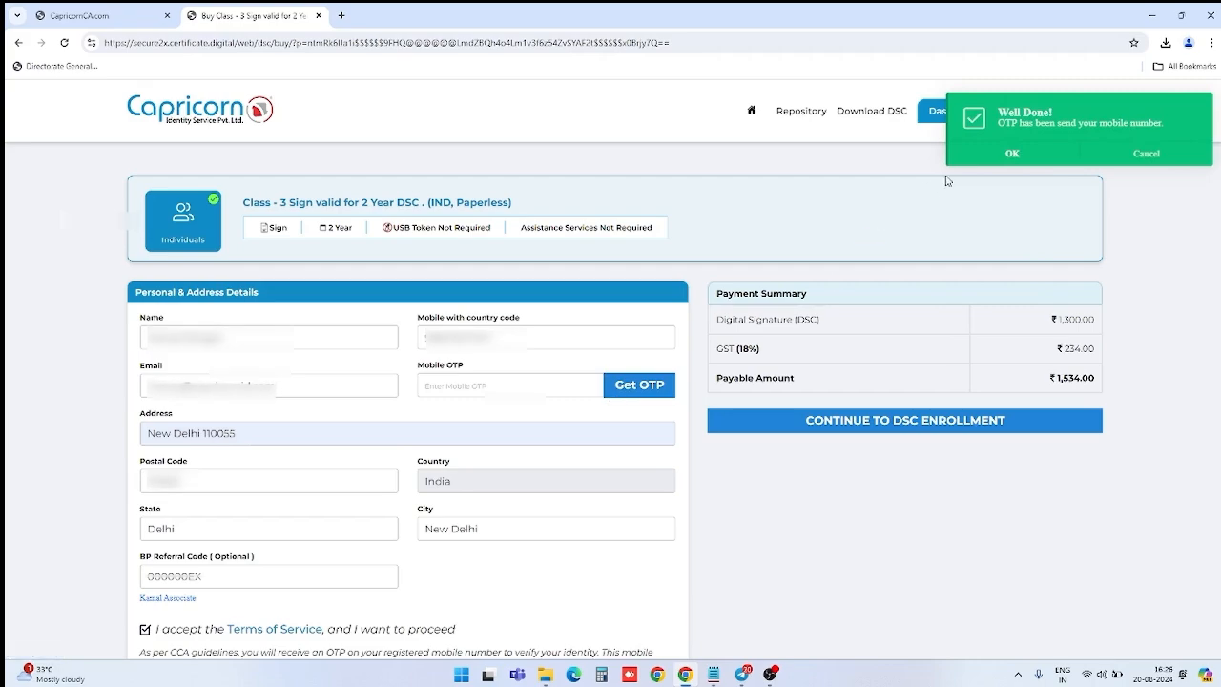
pyautogui.click(974, 162)
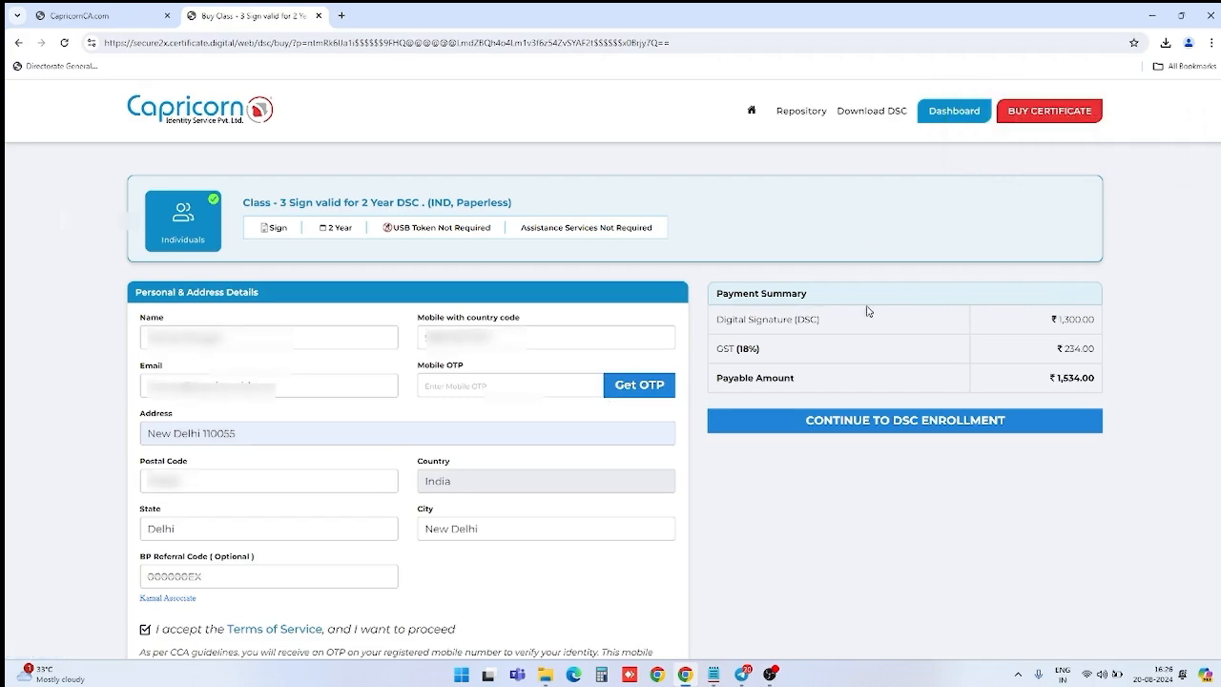
pyautogui.click(490, 385)
pyautogui.write('123')
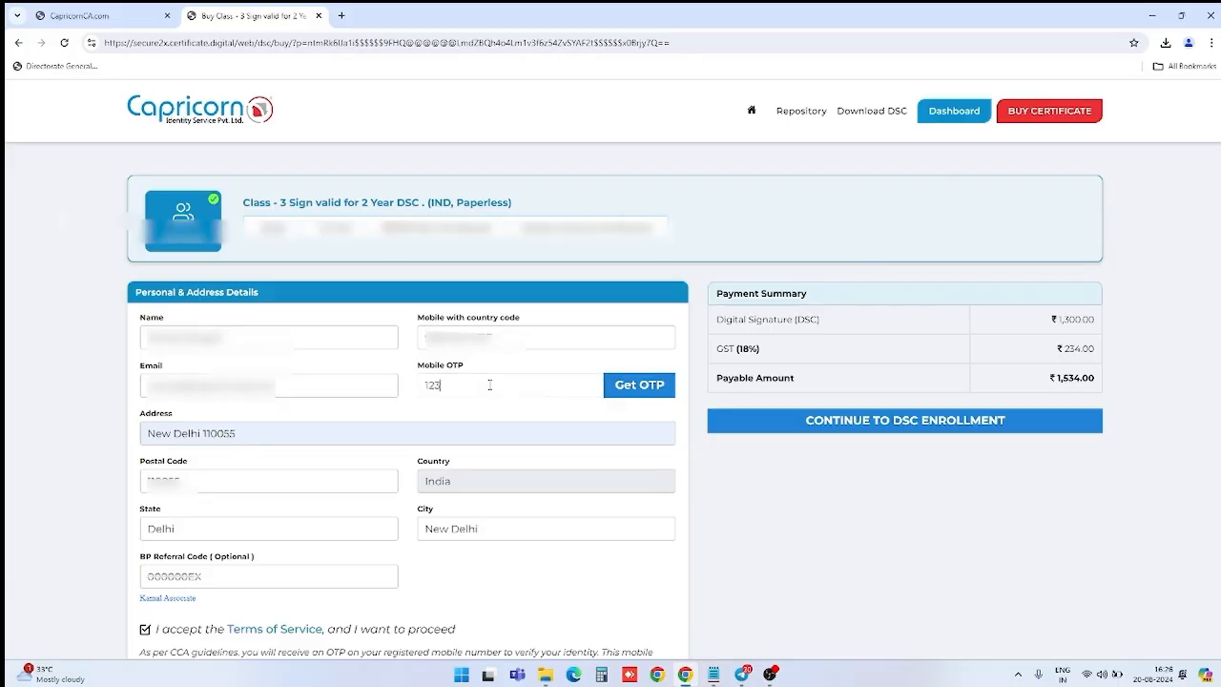
pyautogui.write('456')
pyautogui.scroll(-1, 594, 403)
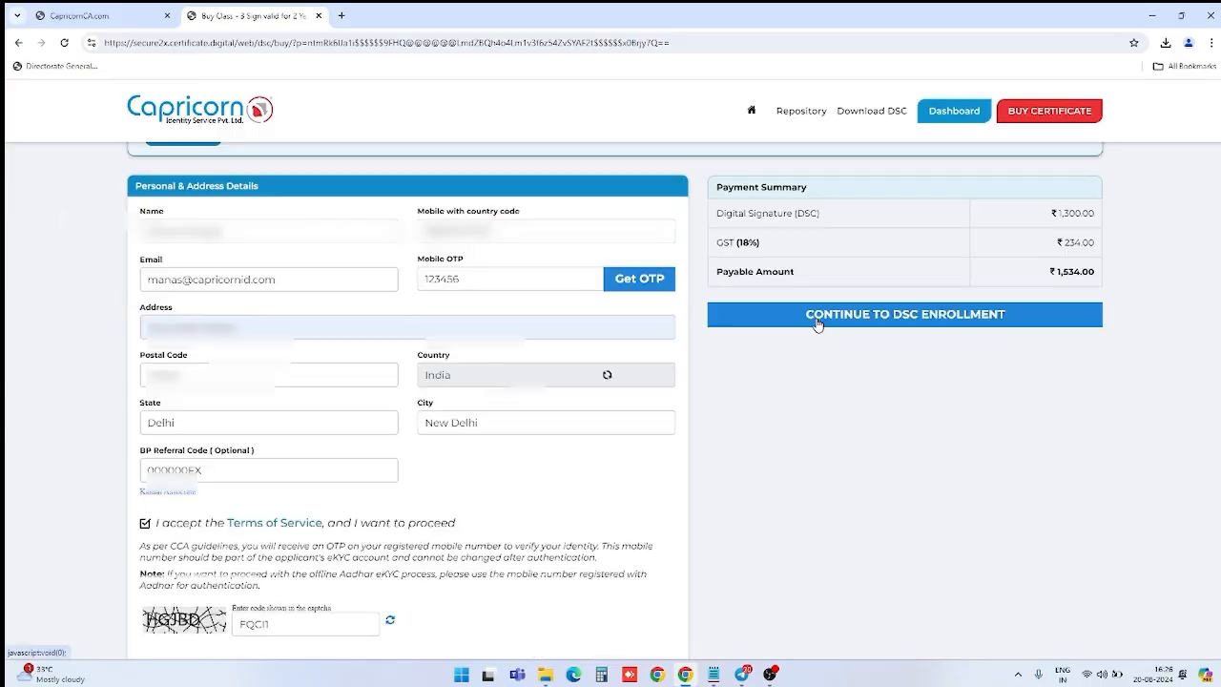
# Step: Continue to DSC enrollment, choose PAN Based eKYC, and fill in the applicant's PAN
pyautogui.click(817, 322)
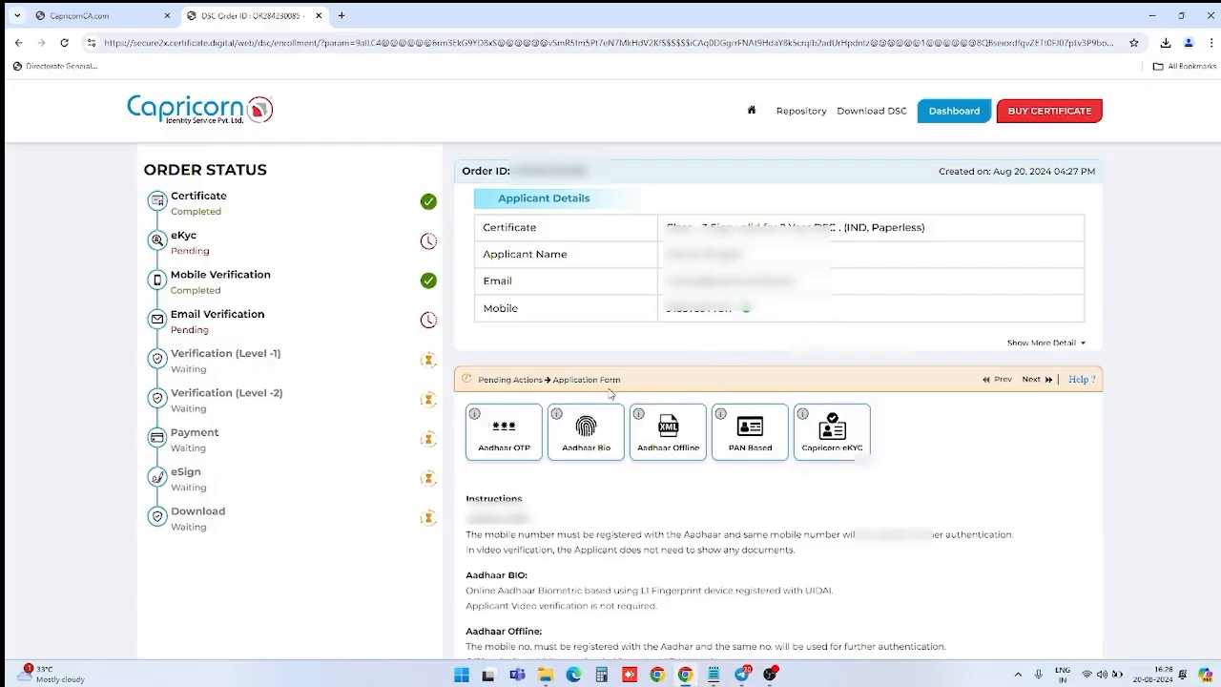
pyautogui.click(748, 435)
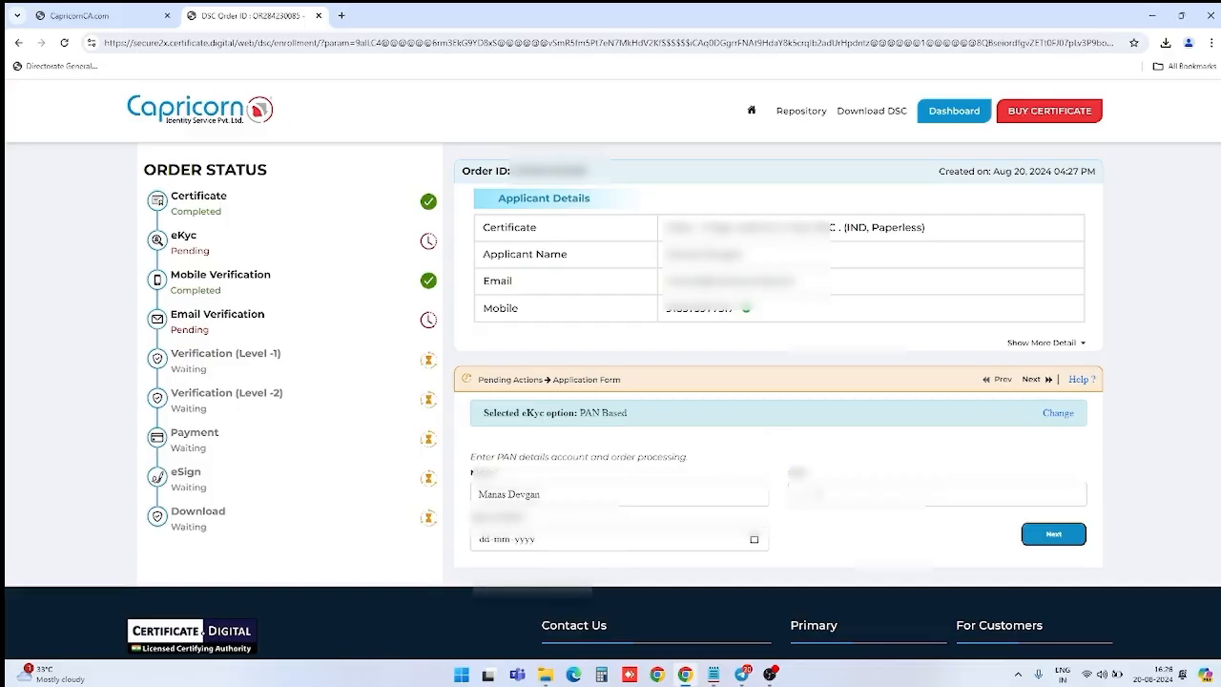
pyautogui.click(819, 495)
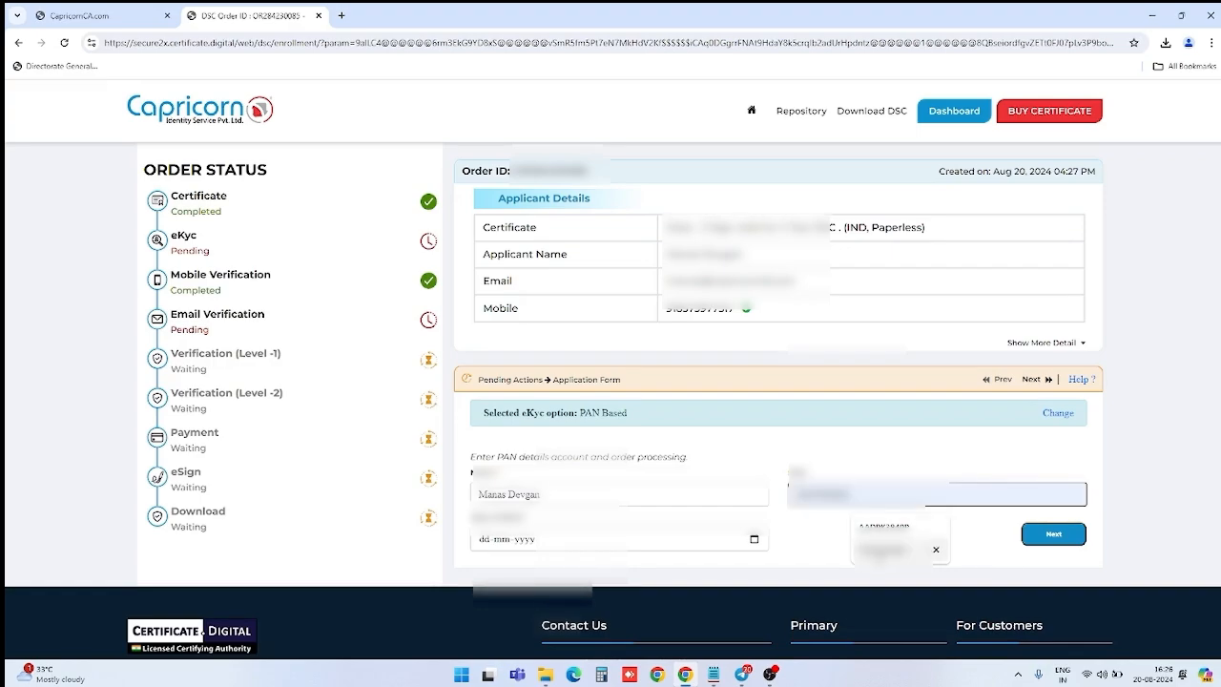
pyautogui.click(880, 552)
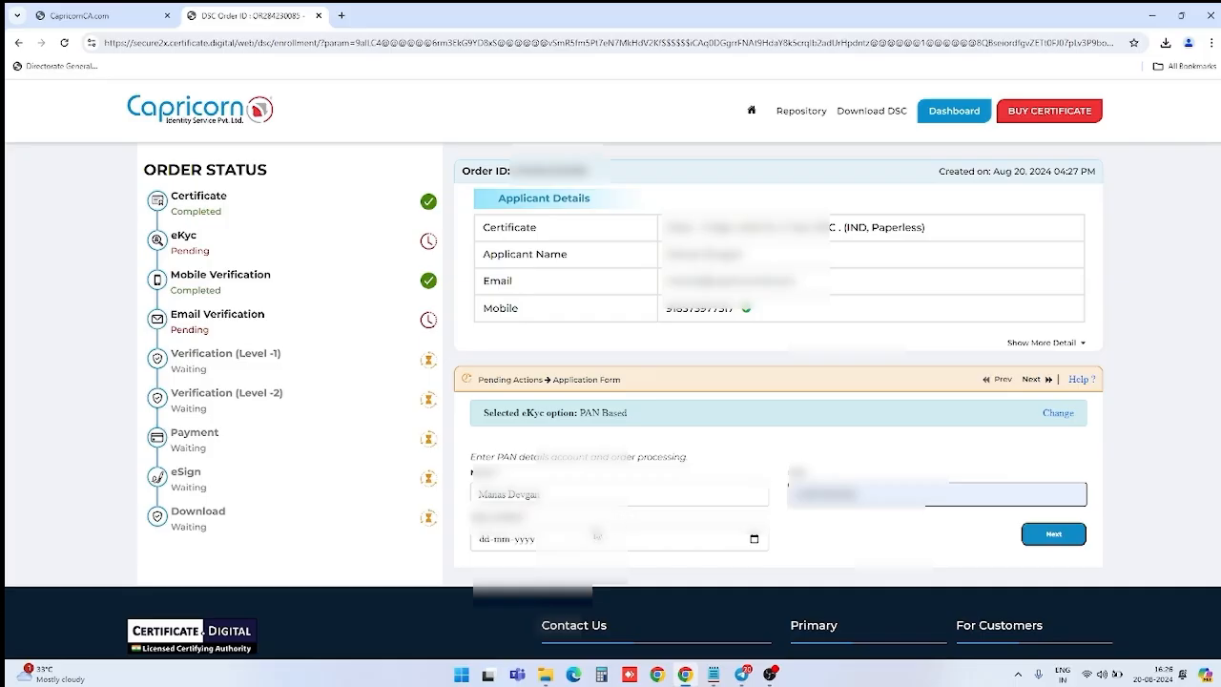
# Step: Enter the applicant's date of birth and save the PAN details
pyautogui.click(576, 541)
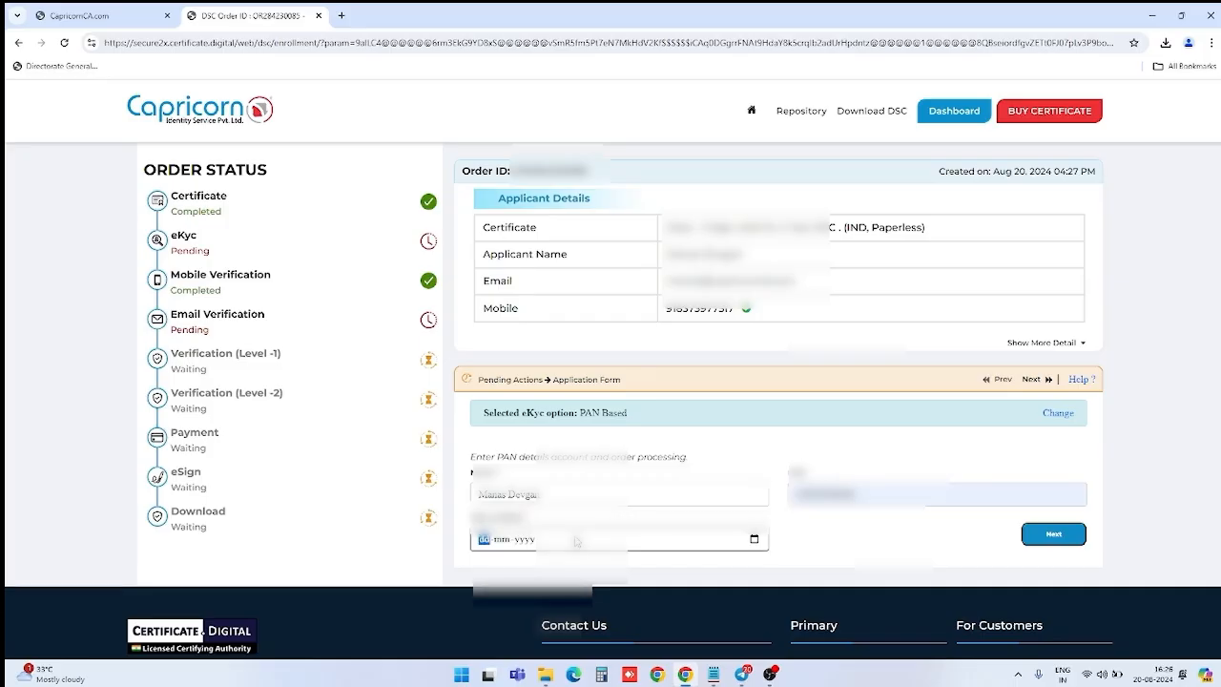
pyautogui.write('010')
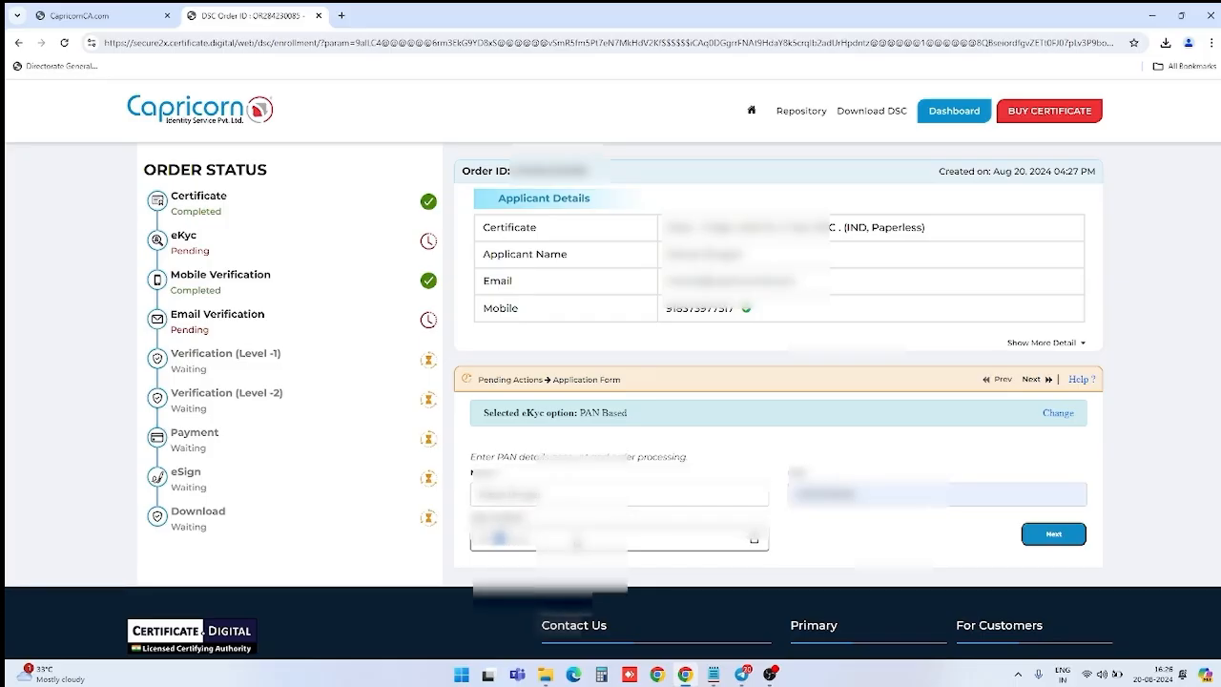
pyautogui.write('1')
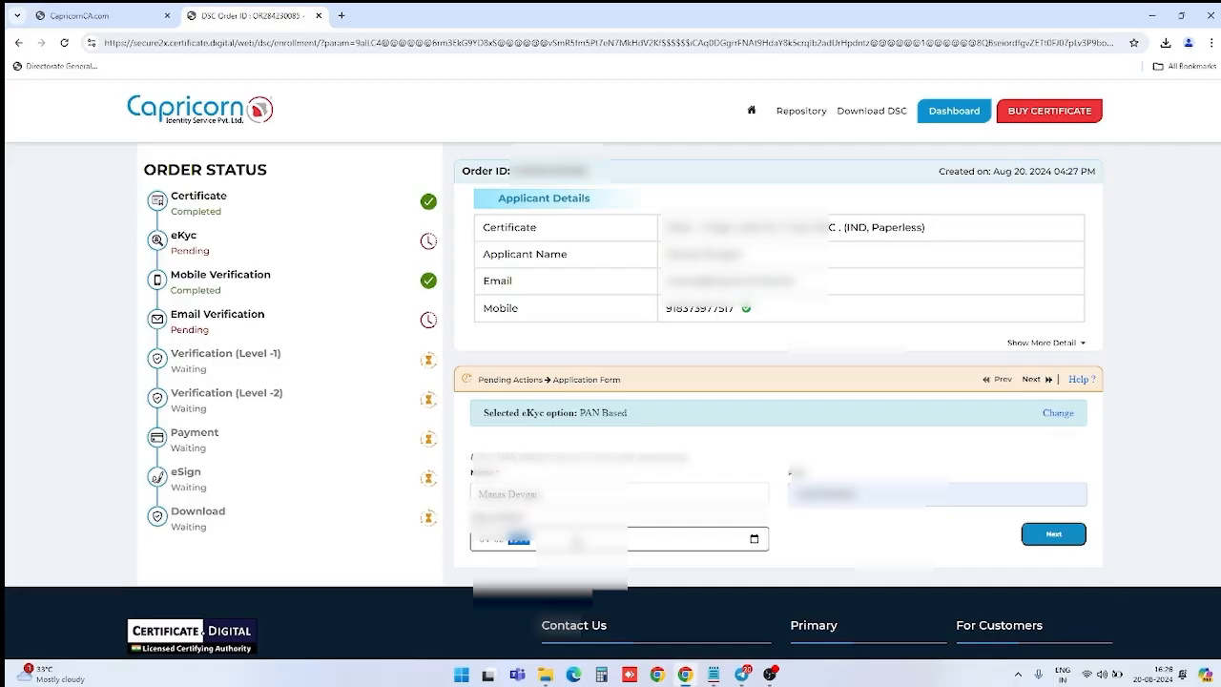
pyautogui.write('19')
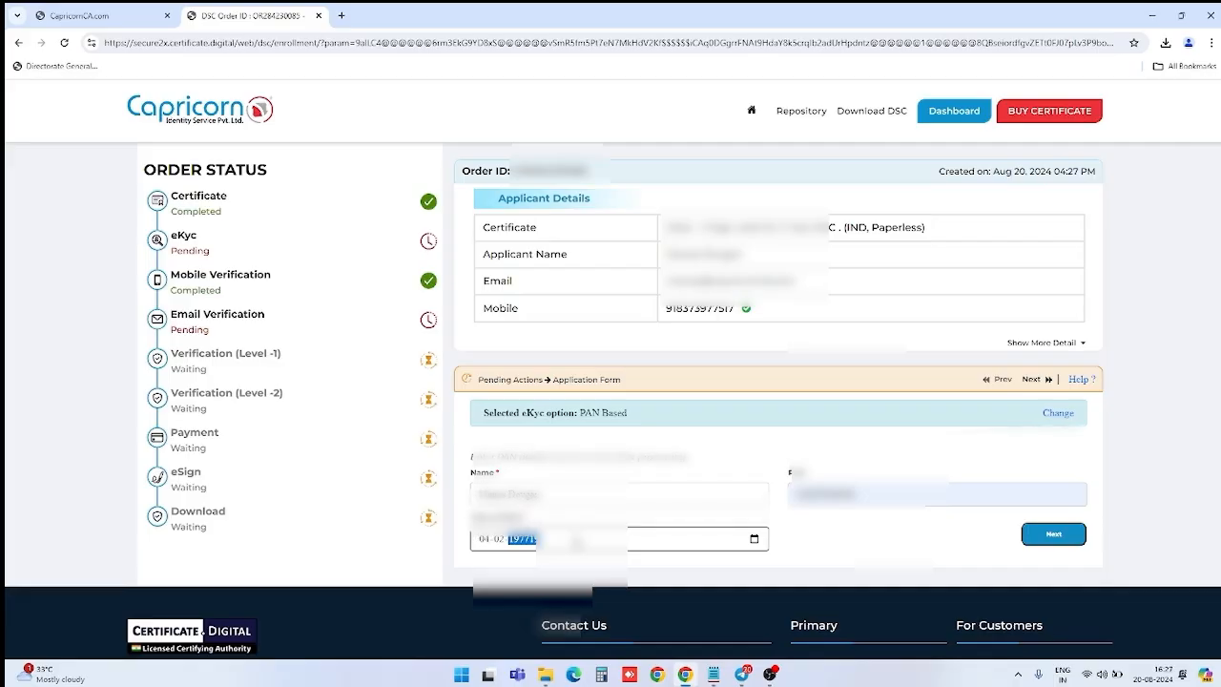
pyautogui.press('BackSpace')
pyautogui.write('19')
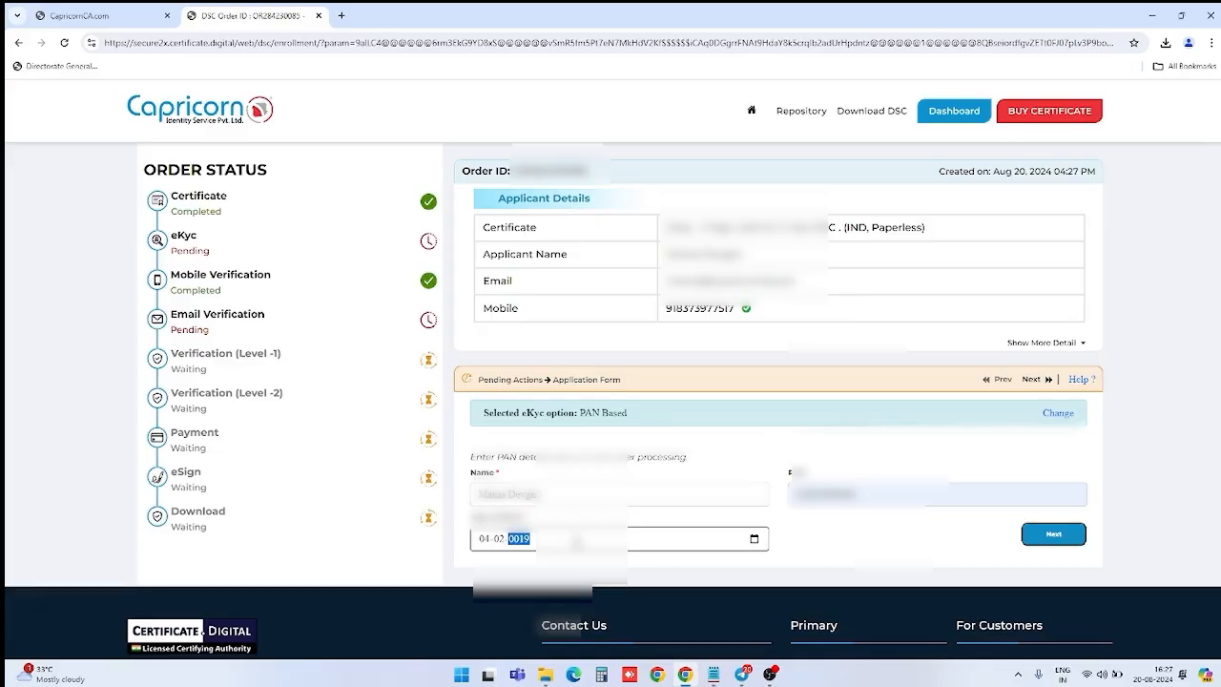
pyautogui.write('97')
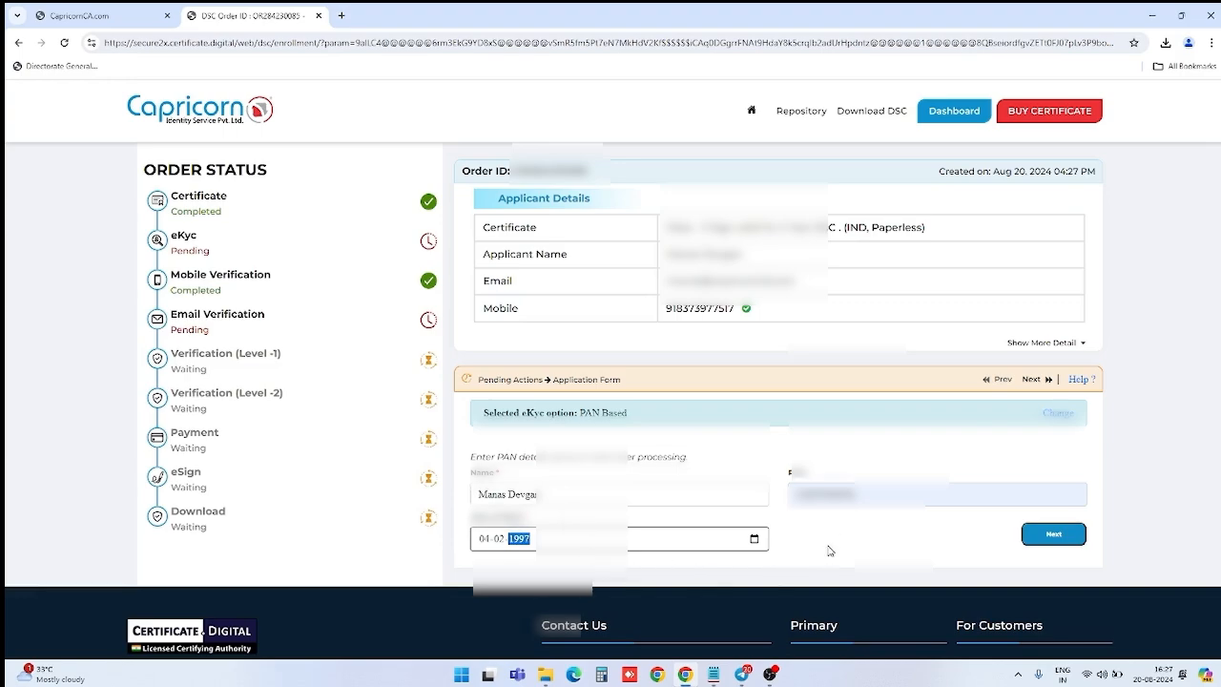
pyautogui.click(1041, 536)
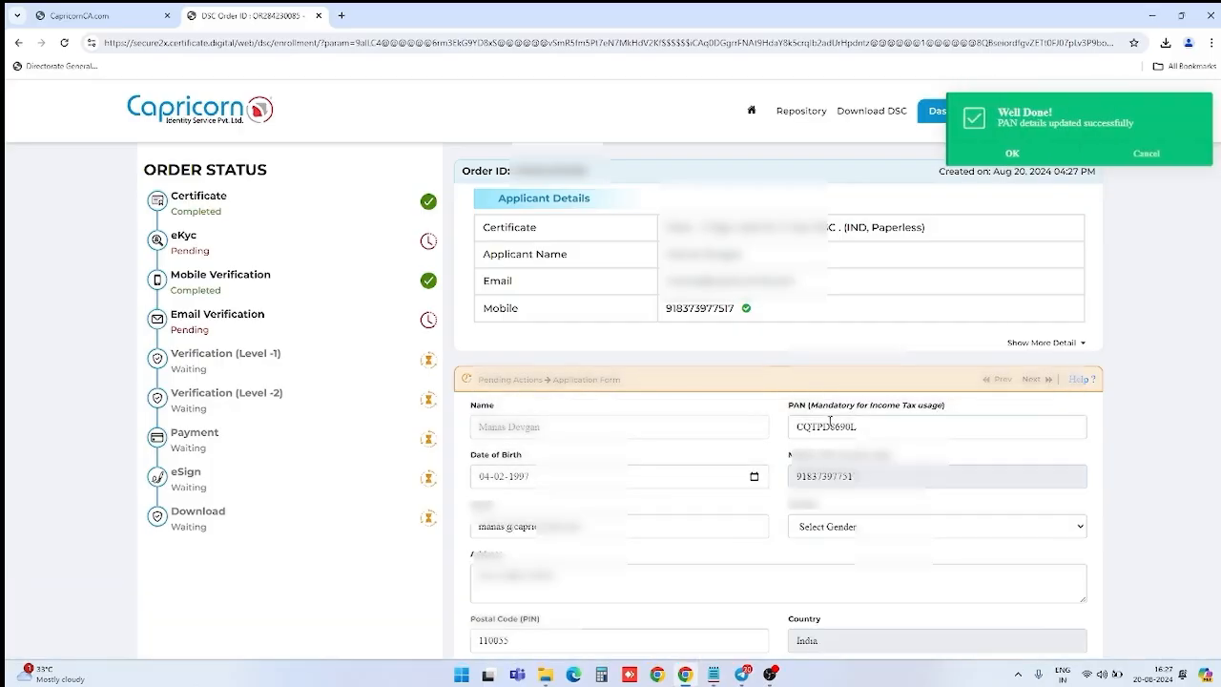
# Step: Set the applicant's gender to Male on the application form
pyautogui.scroll(-1, 829, 425)
pyautogui.scroll(-1, 829, 426)
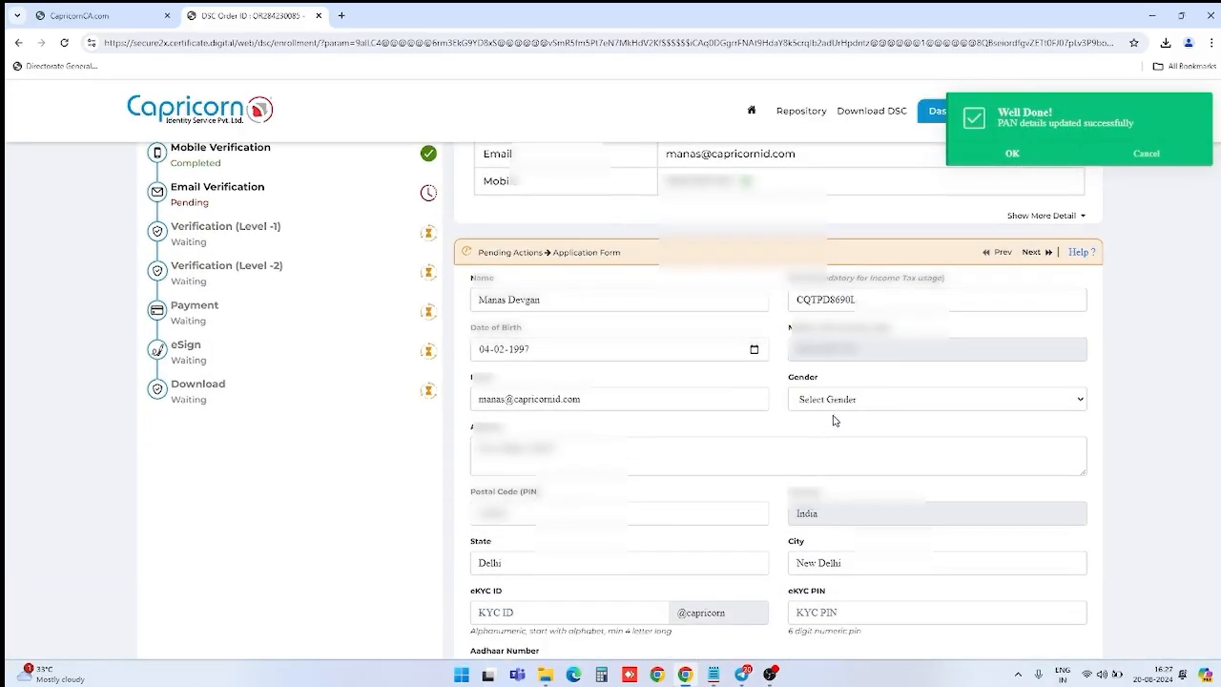
pyautogui.click(840, 407)
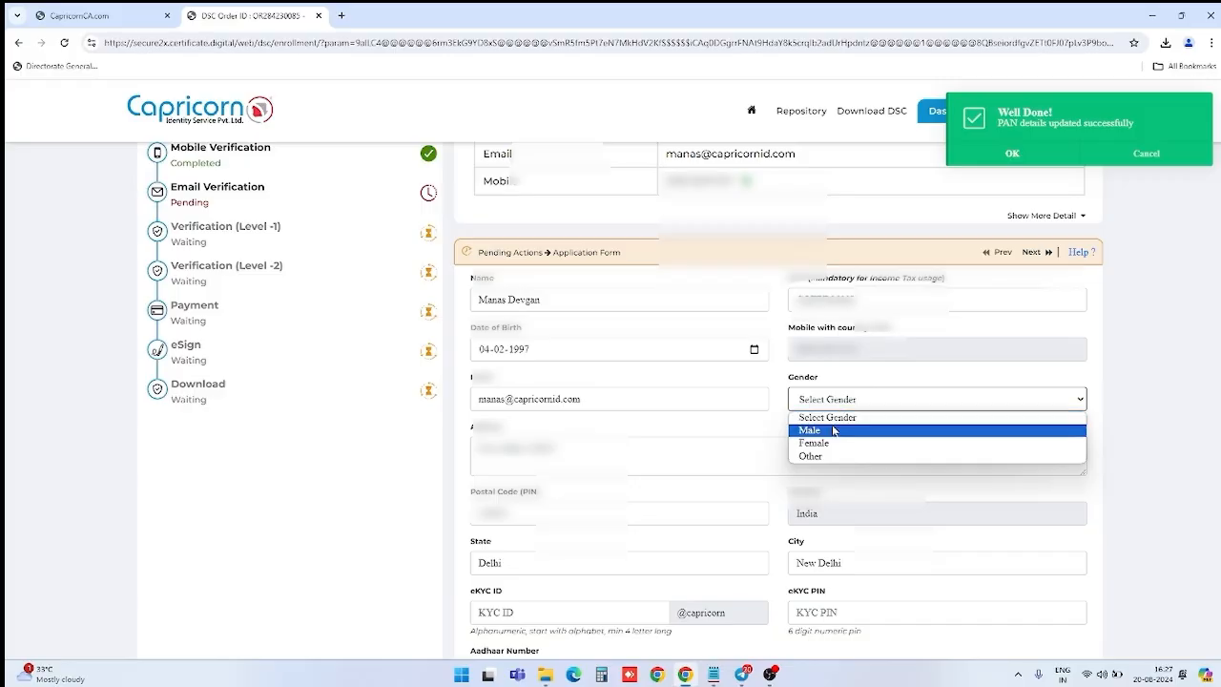
pyautogui.click(831, 430)
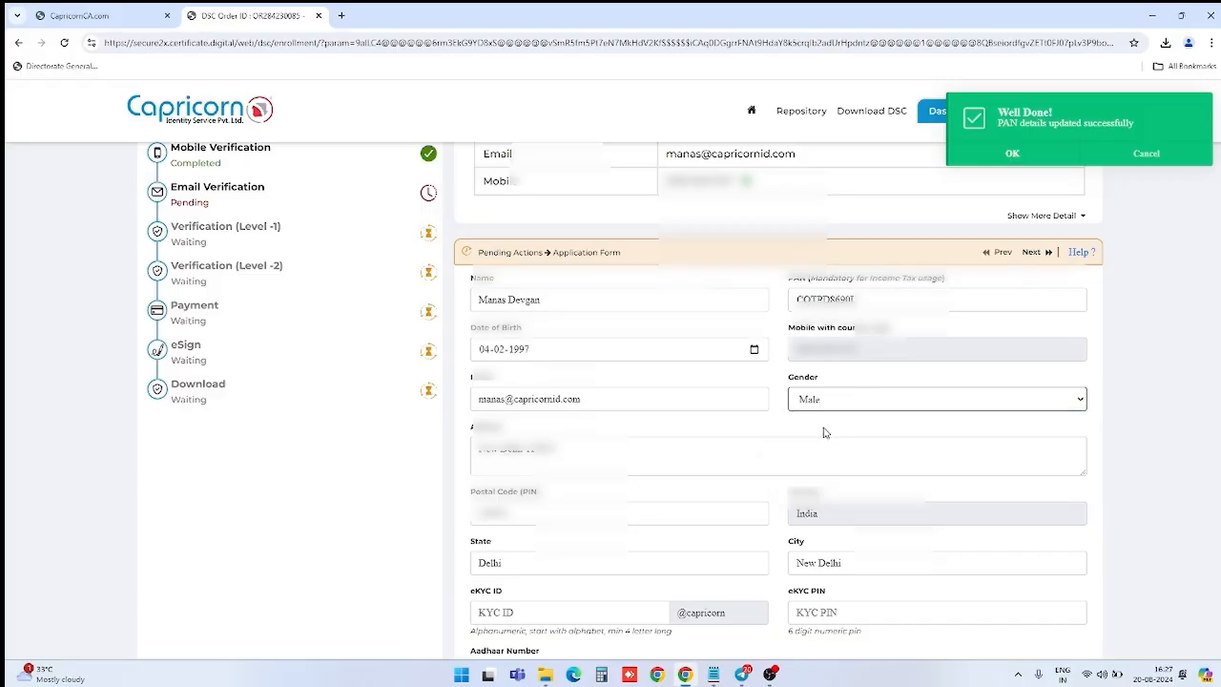
pyautogui.scroll(-1, 824, 431)
pyautogui.scroll(-1, 823, 431)
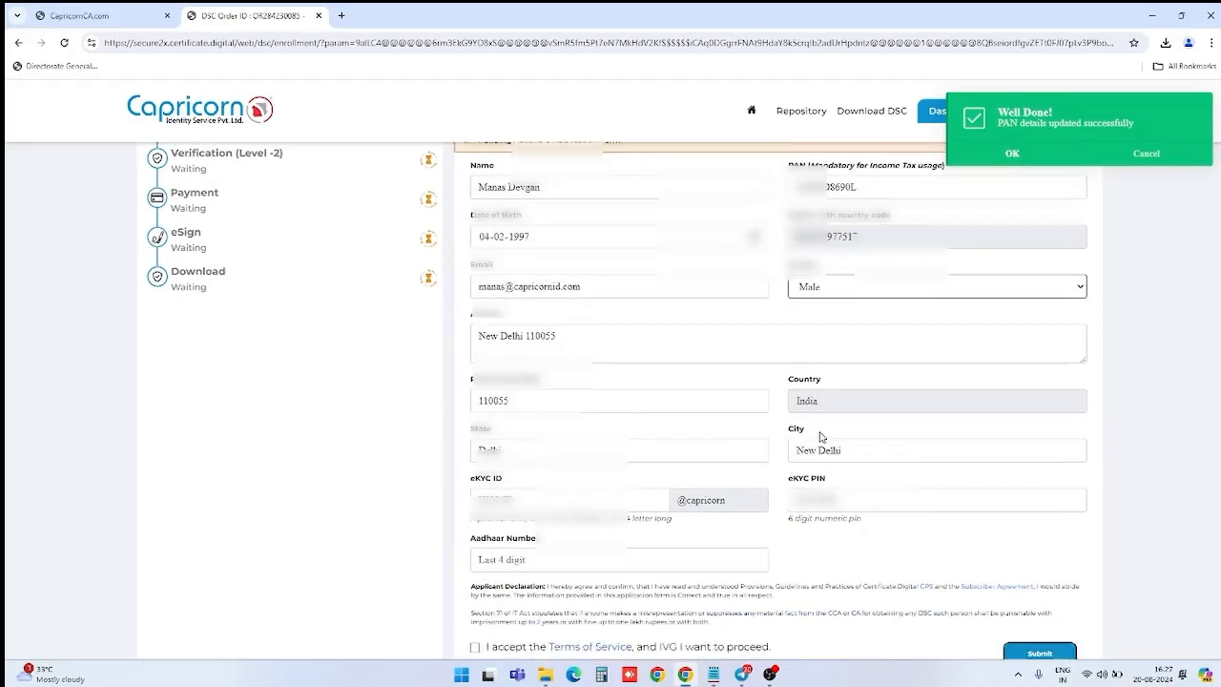
pyautogui.scroll(-1, 747, 443)
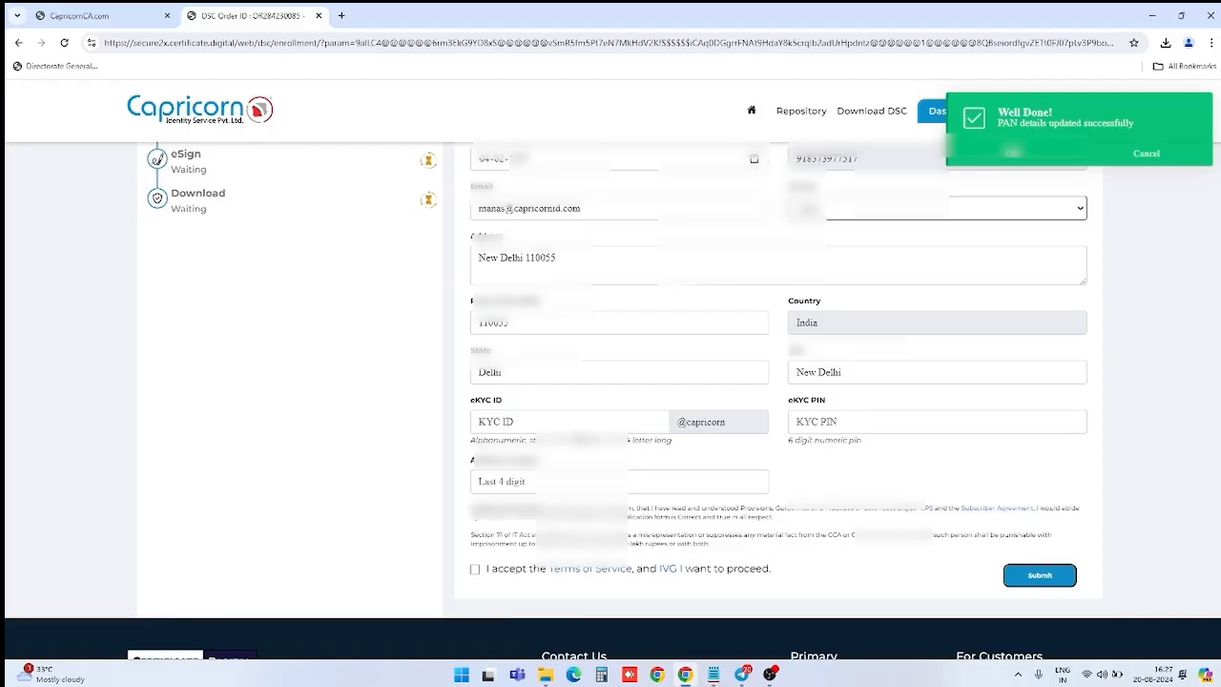
# Step: Enter the applicant's eKYC ID and eKYC PIN
pyautogui.click(574, 427)
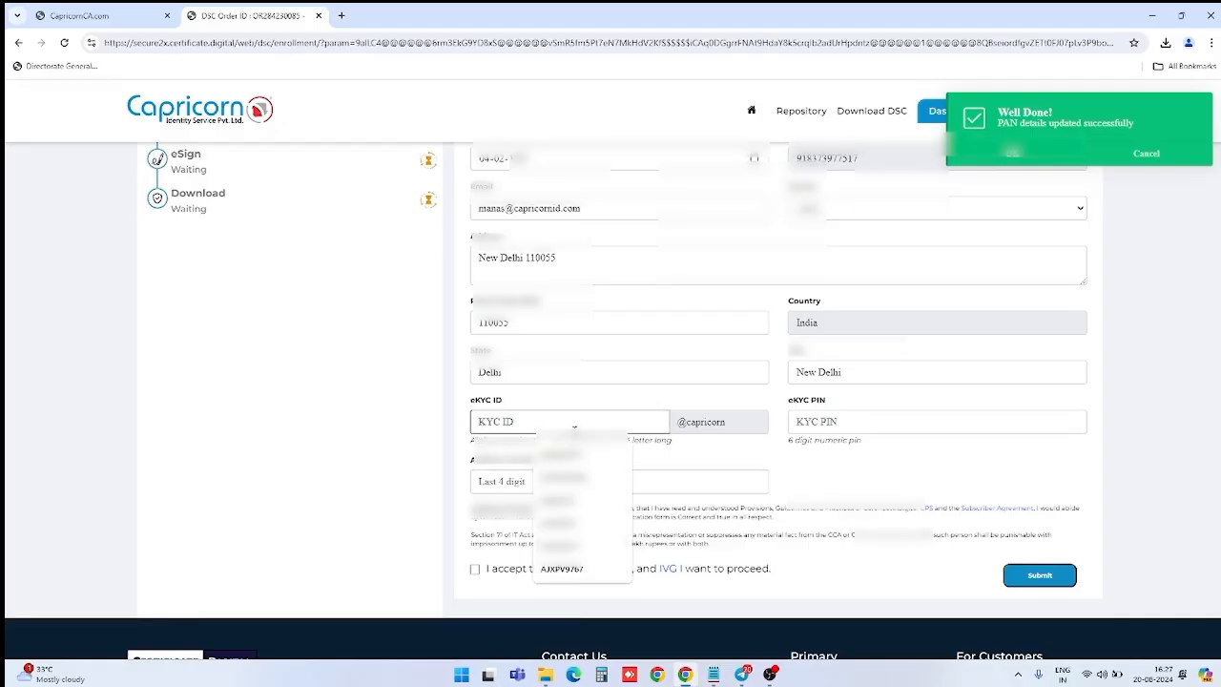
pyautogui.write('abc')
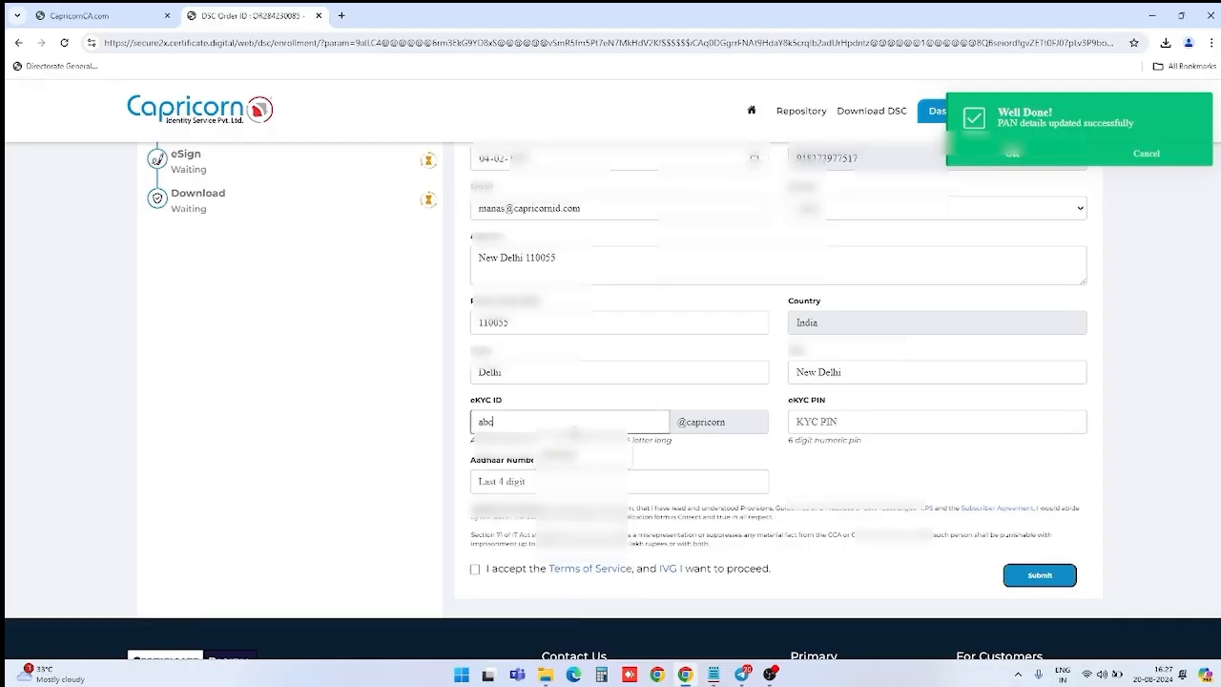
pyautogui.write('abc')
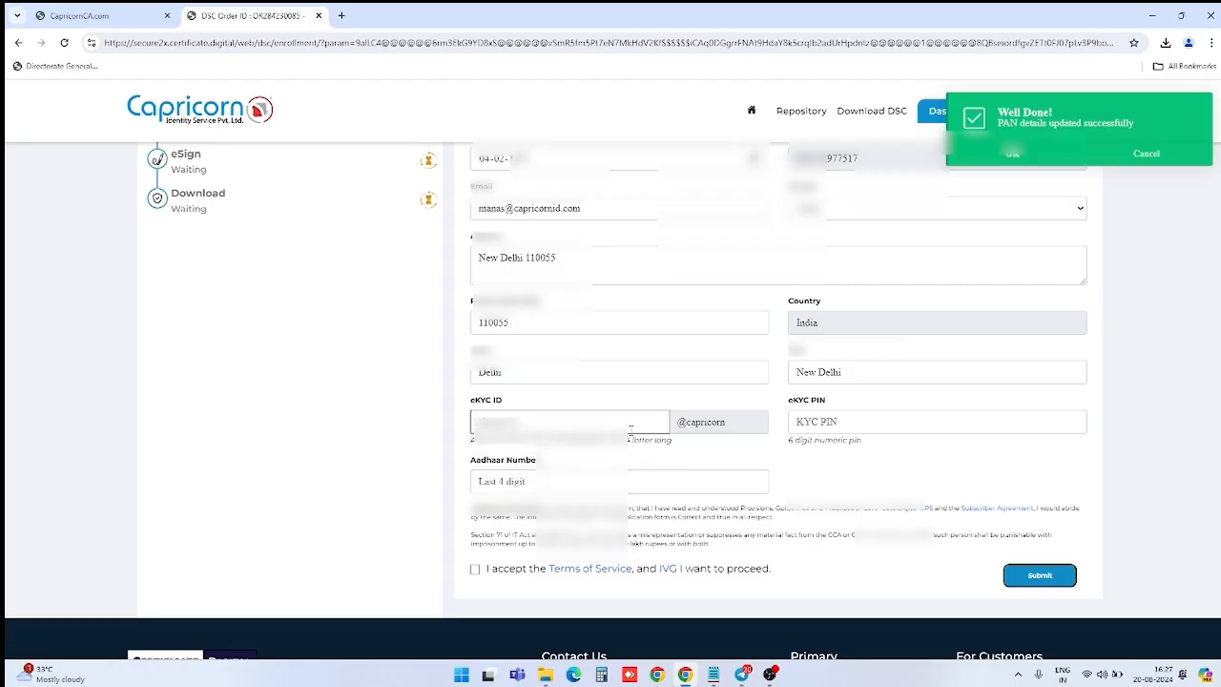
pyautogui.click(807, 420)
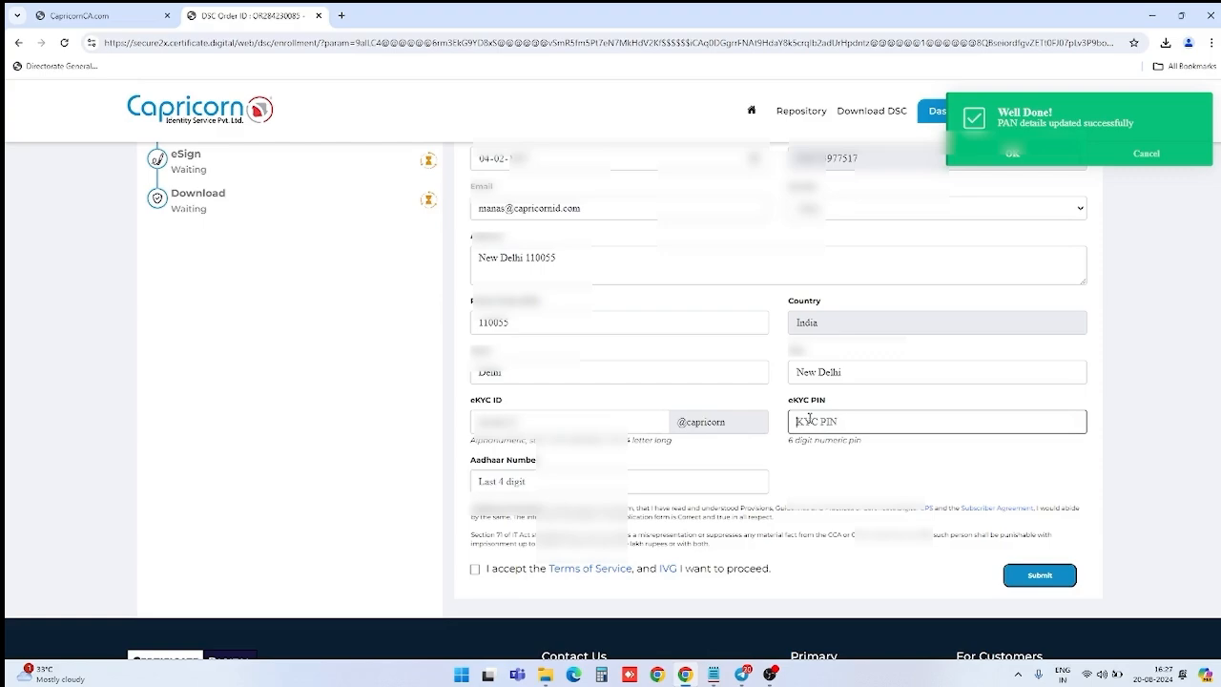
pyautogui.write('4')
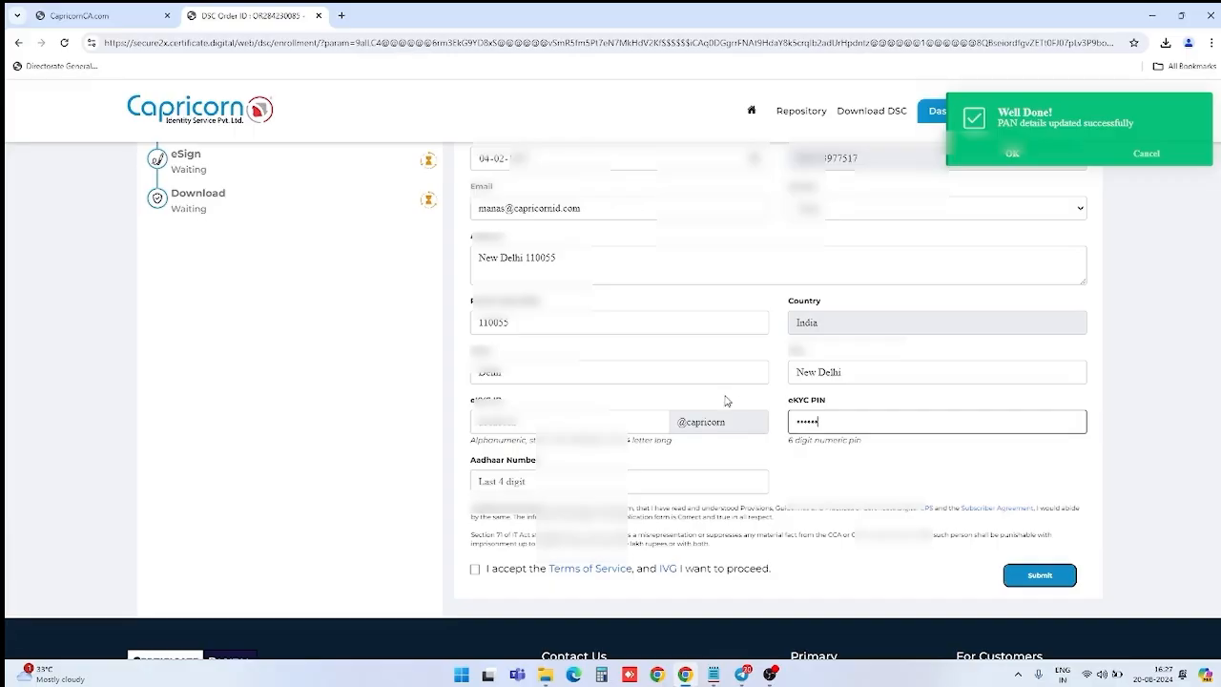
# Step: Accept the terms declaration, enter the Aadhaar last four digits, and submit the application form
pyautogui.scroll(-2, 725, 405)
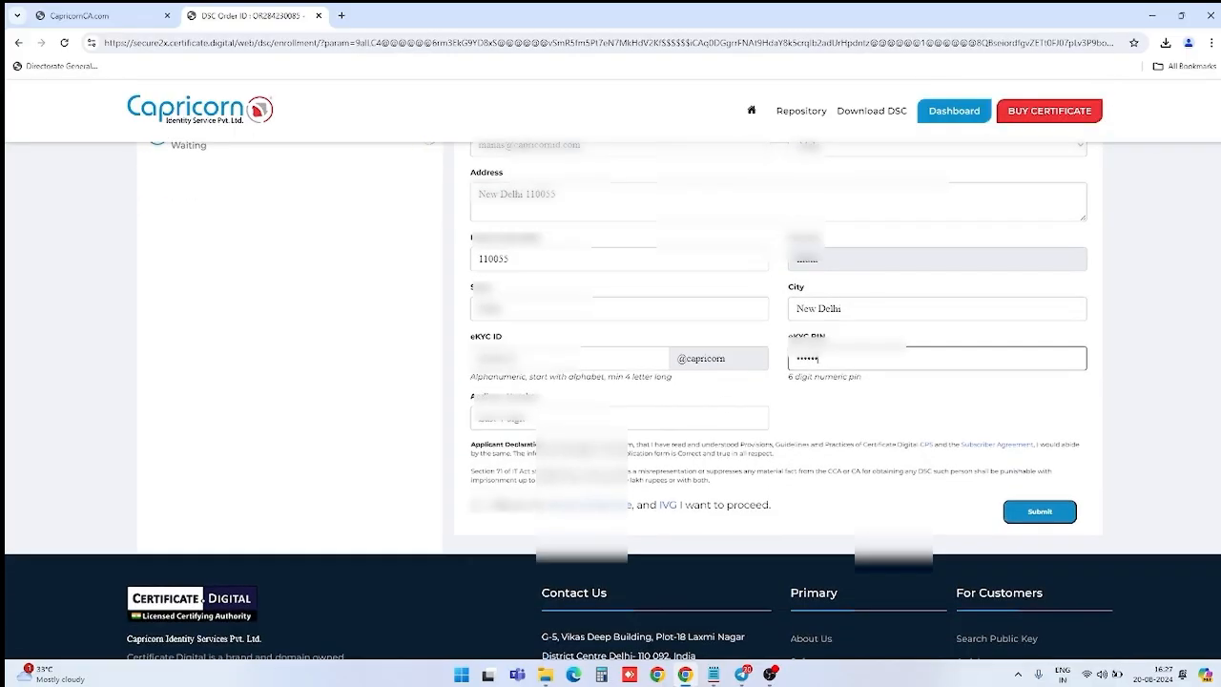
pyautogui.click(478, 507)
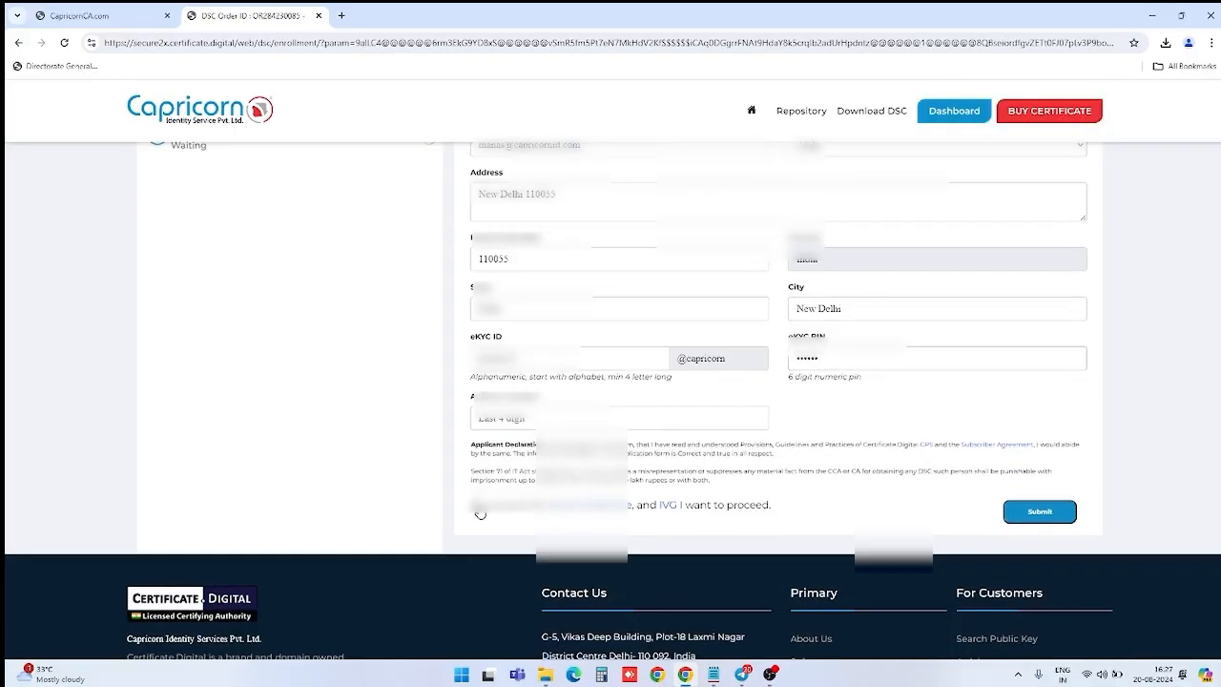
pyautogui.click(516, 425)
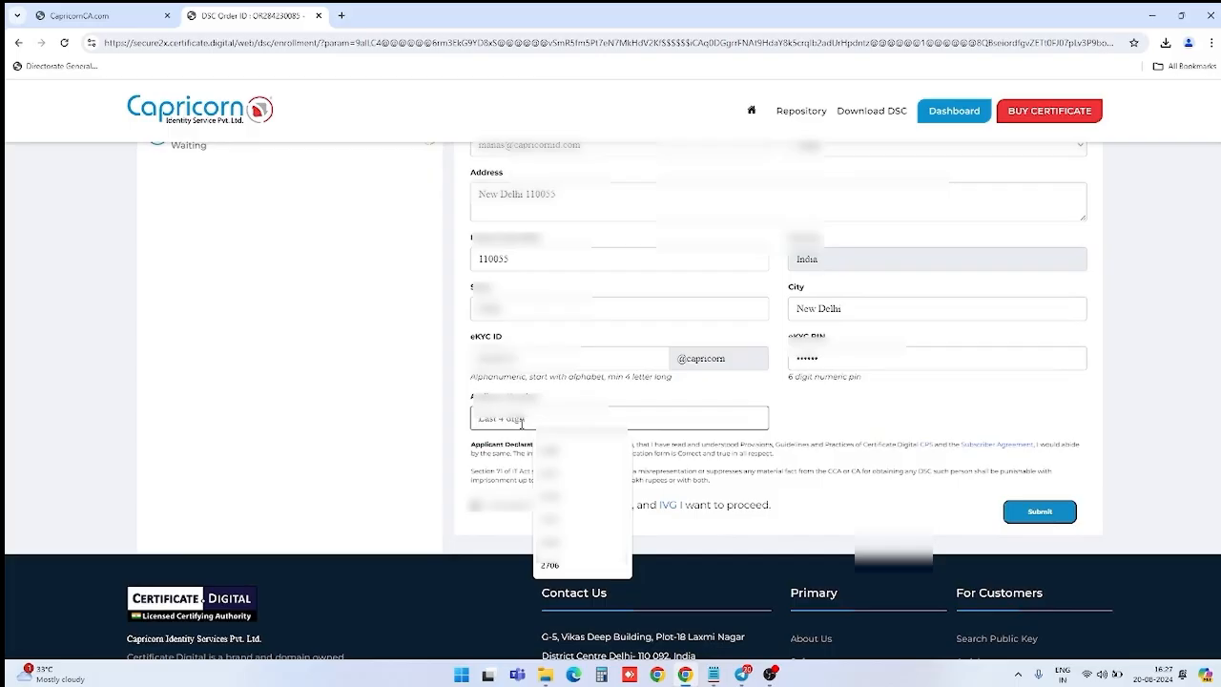
pyautogui.write('44')
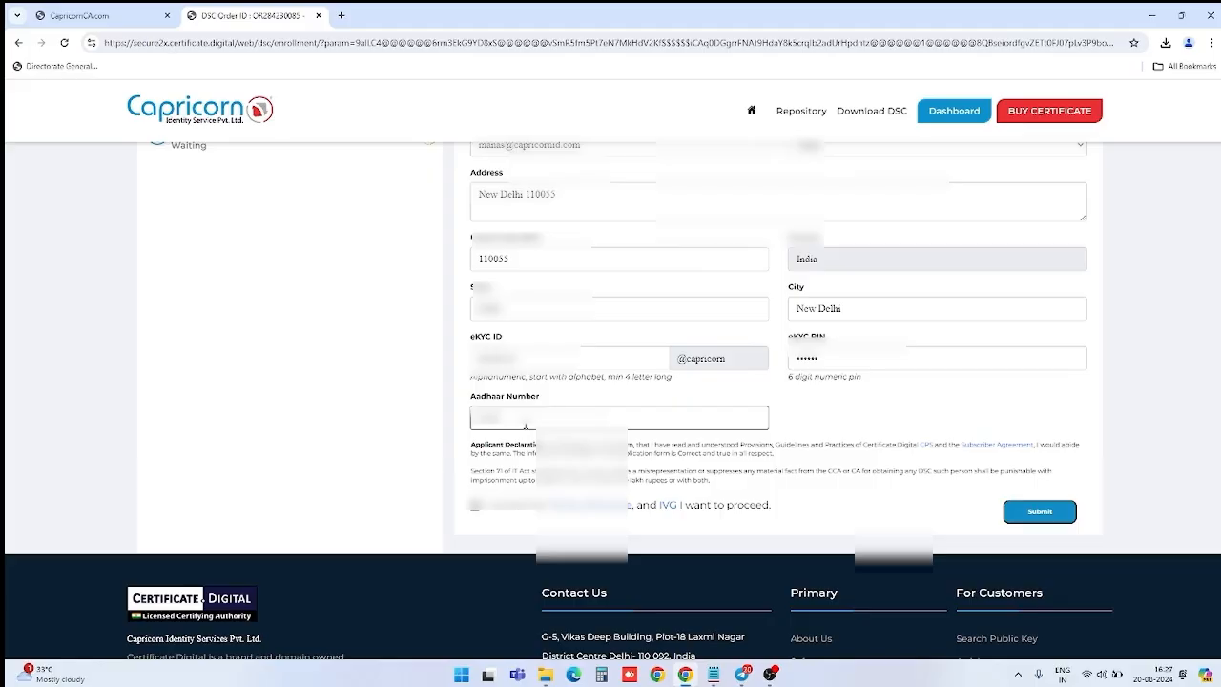
pyautogui.click(1037, 513)
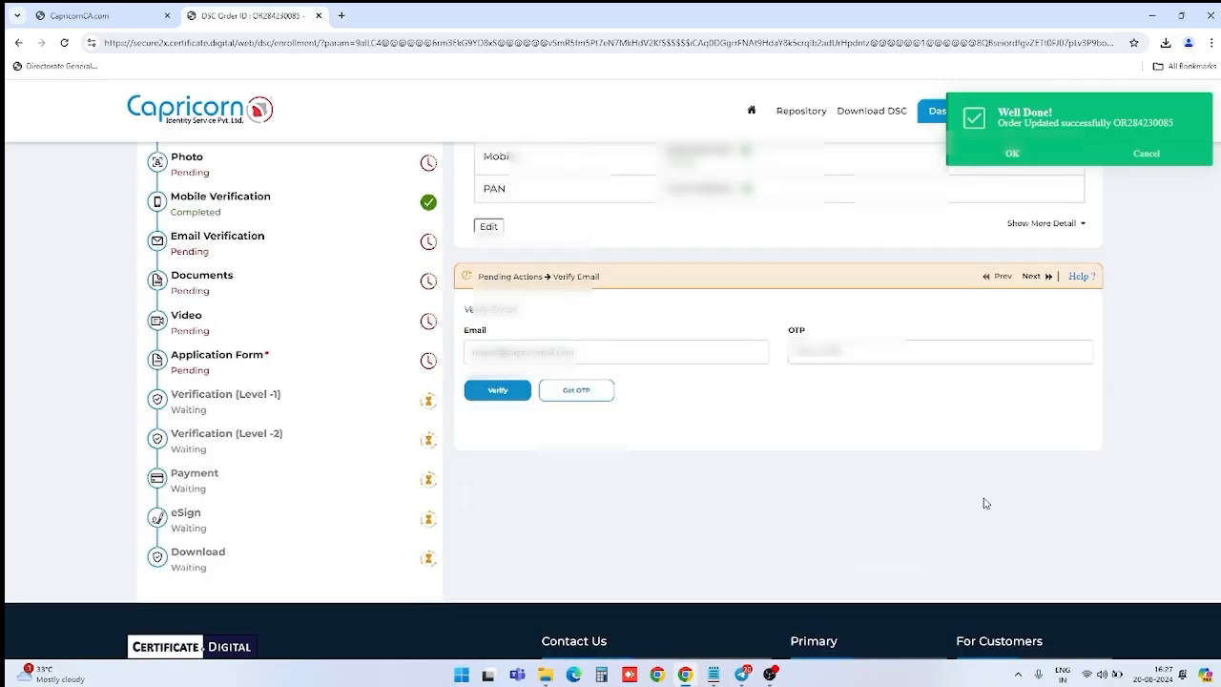
# Step: Request an OTP to the applicant's email, dismissing the order-updated and OTP-sent notices
pyautogui.click(549, 391)
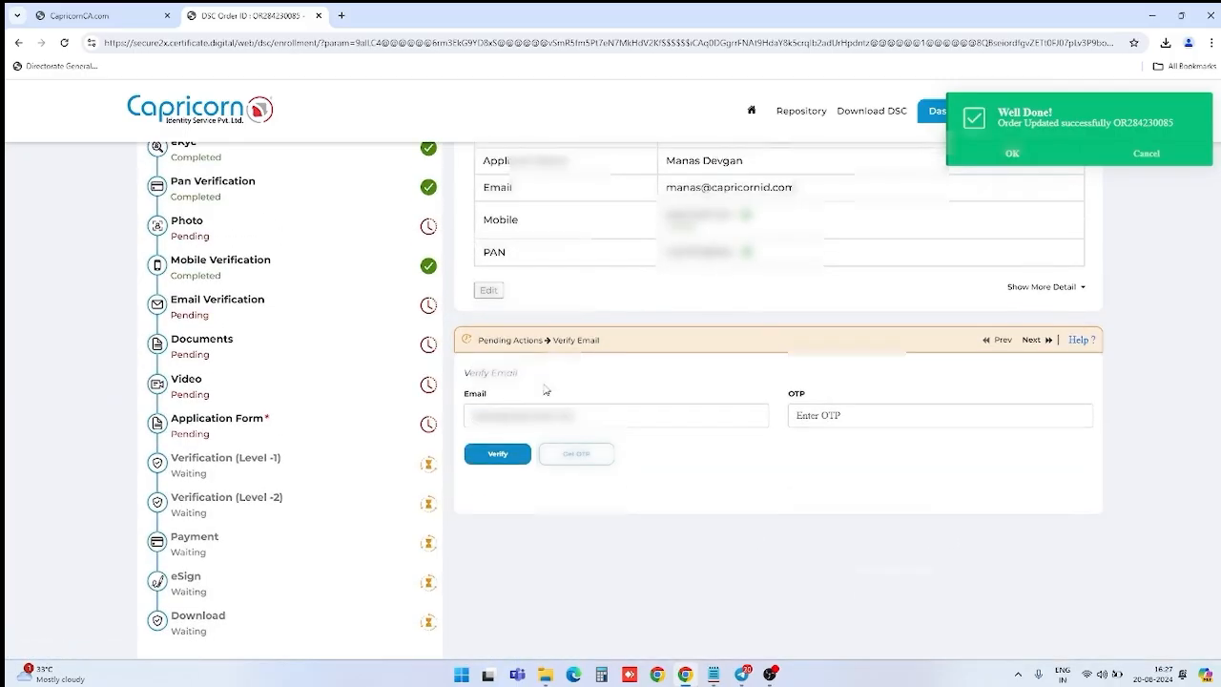
pyautogui.scroll(2, 550, 387)
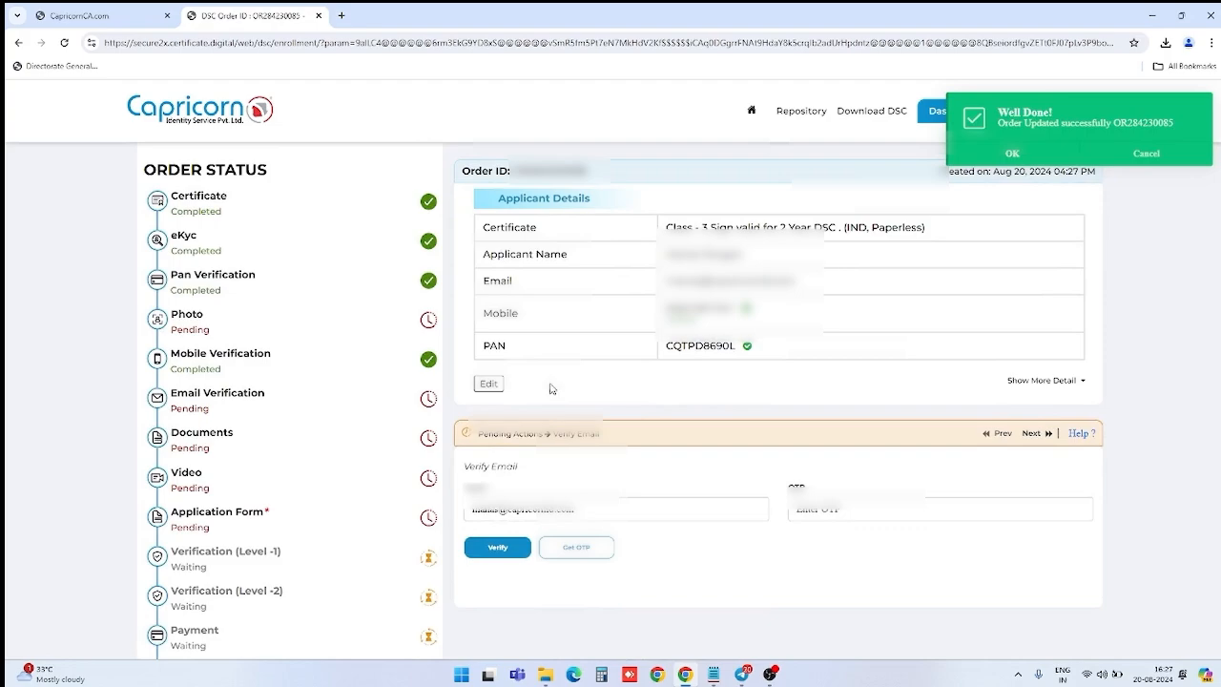
pyautogui.click(999, 153)
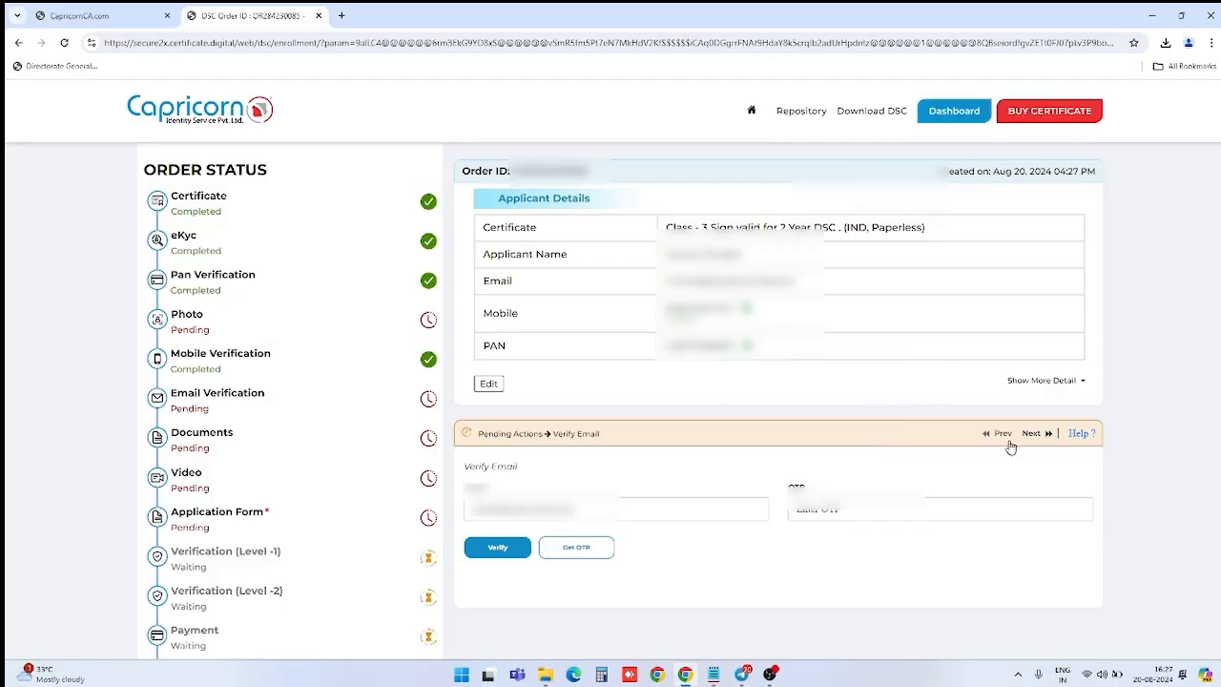
pyautogui.click(578, 550)
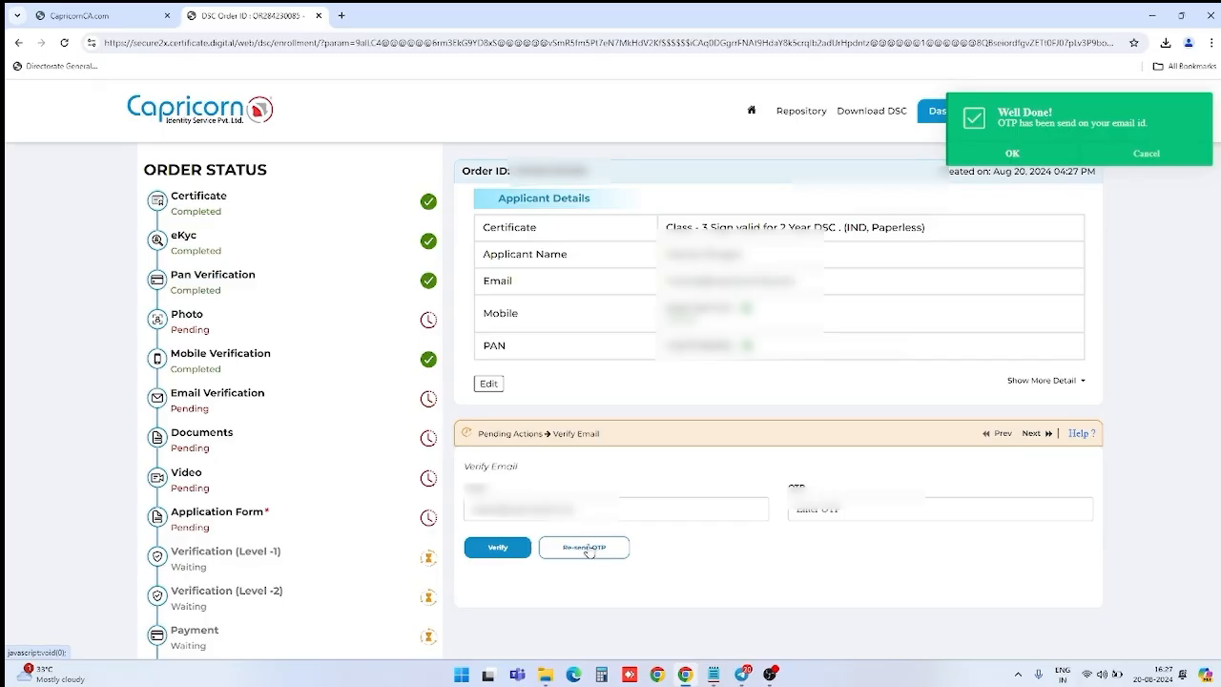
pyautogui.click(1017, 152)
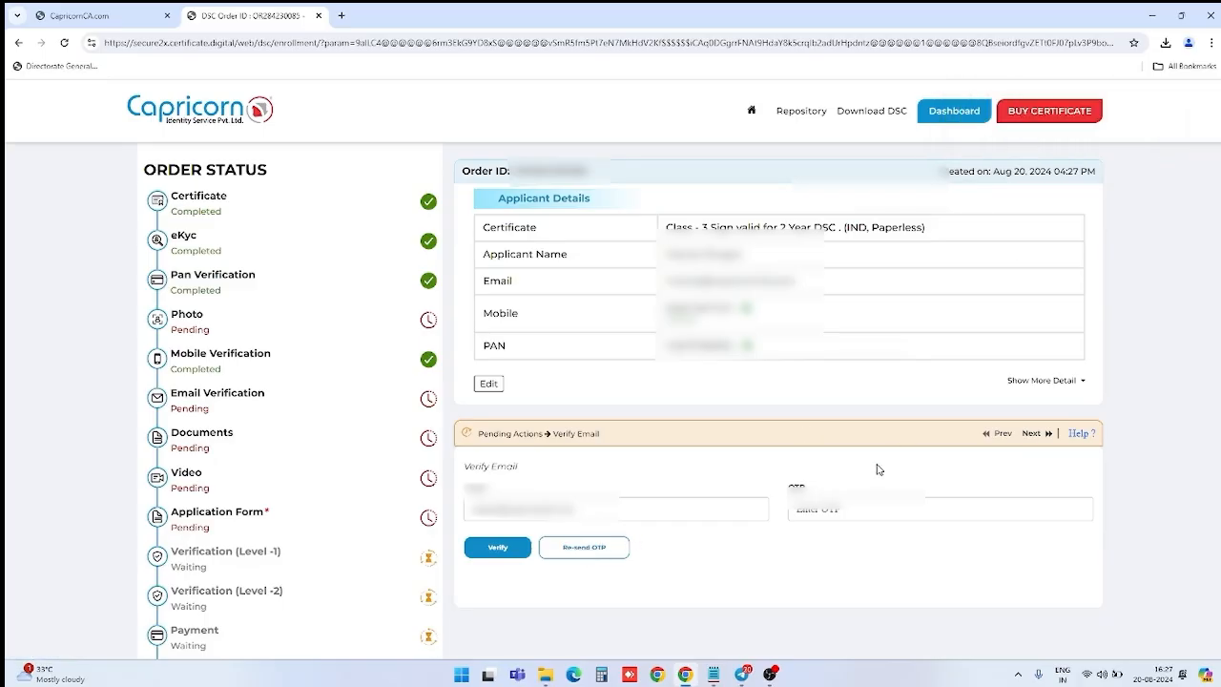
# Step: Enter the emailed OTP and verify the email
pyautogui.click(854, 514)
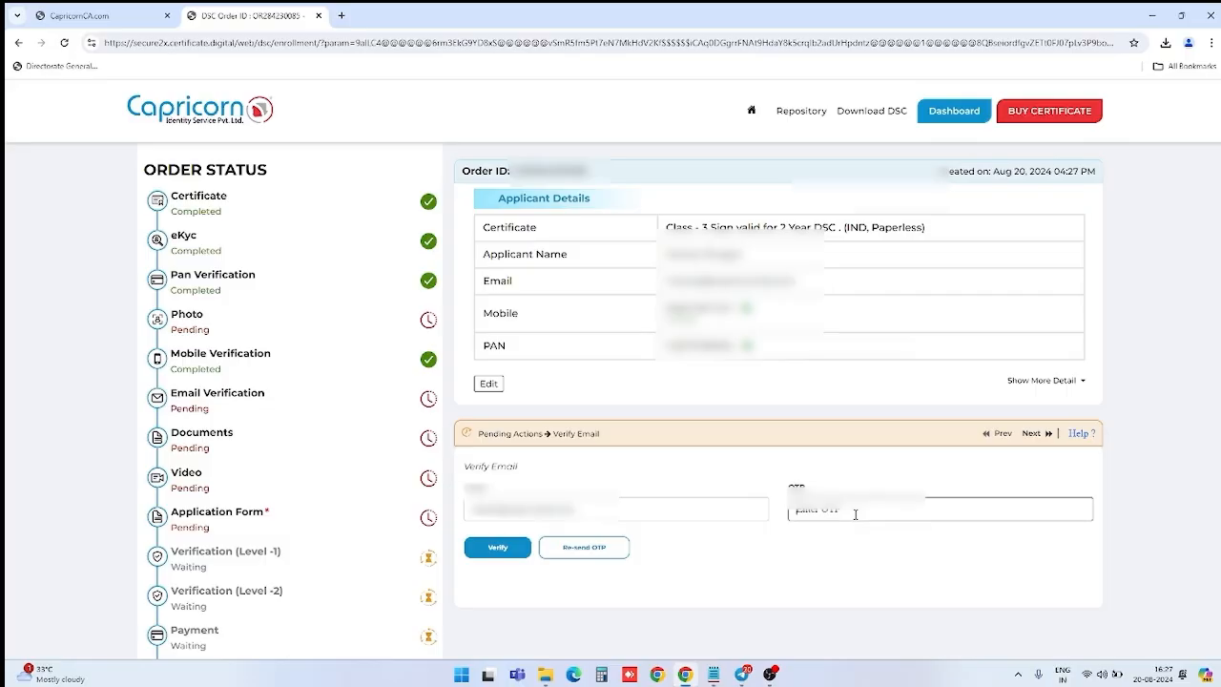
pyautogui.write('4')
pyautogui.write('234')
pyautogui.click(512, 551)
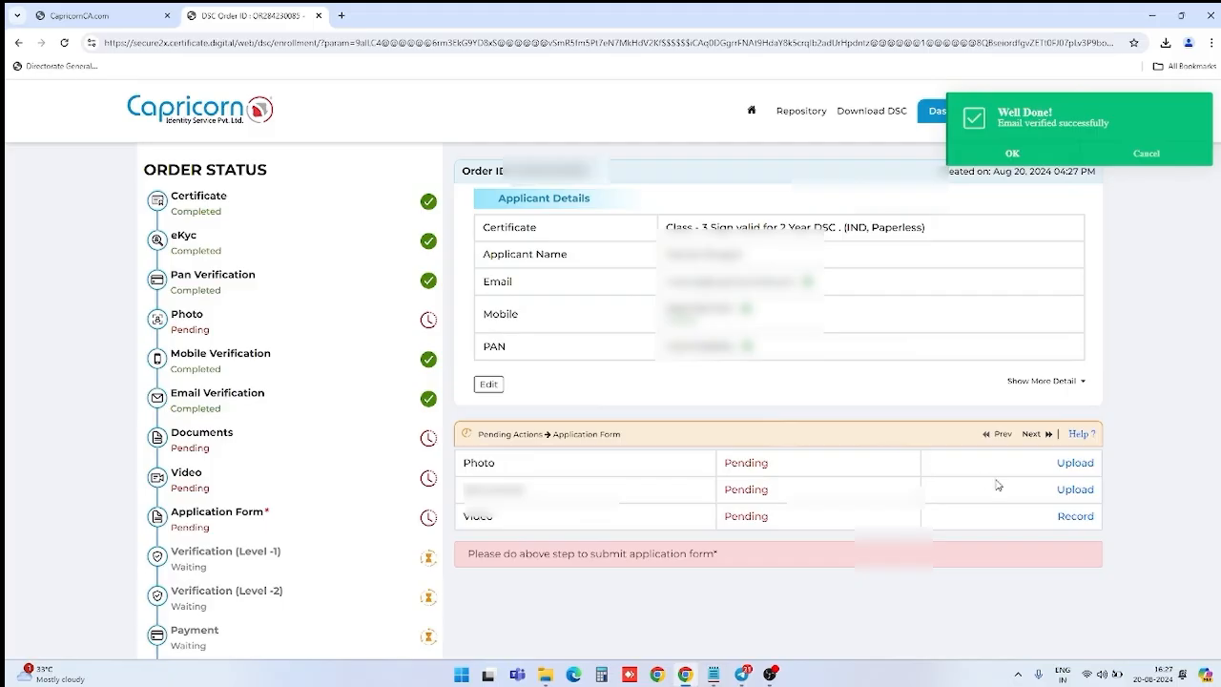
# Step: Upload 'download (1)' as the applicant photo and advance to the Upload Document step
pyautogui.click(1074, 464)
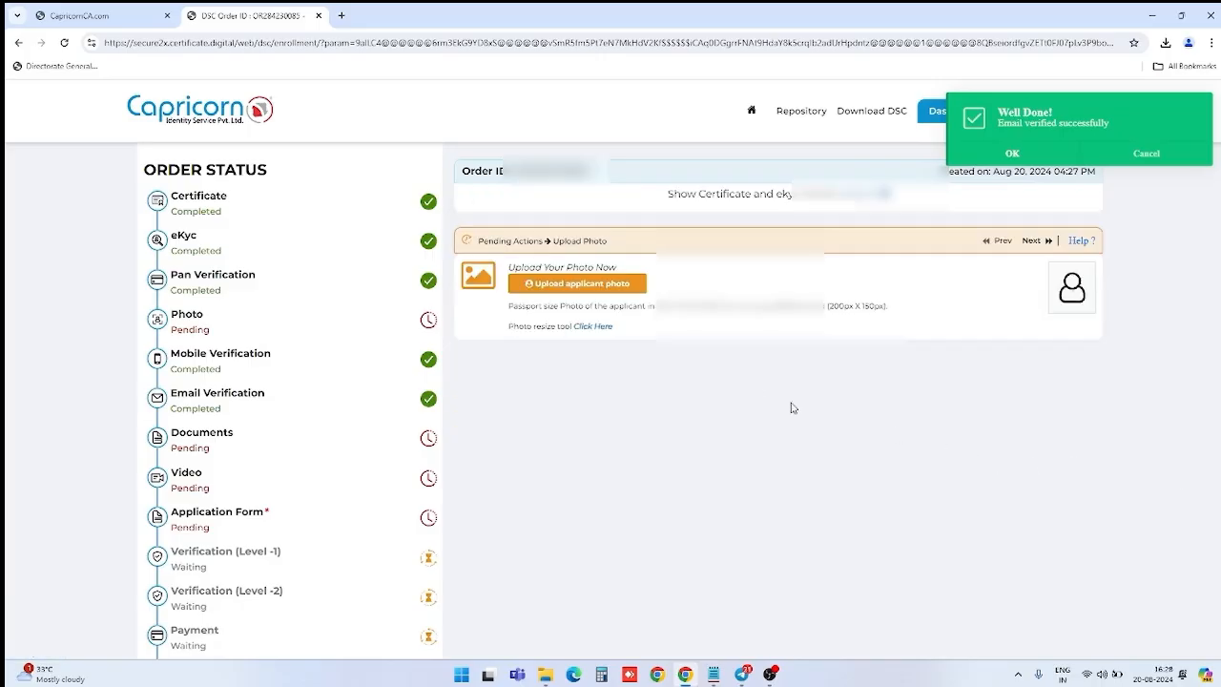
pyautogui.click(1030, 159)
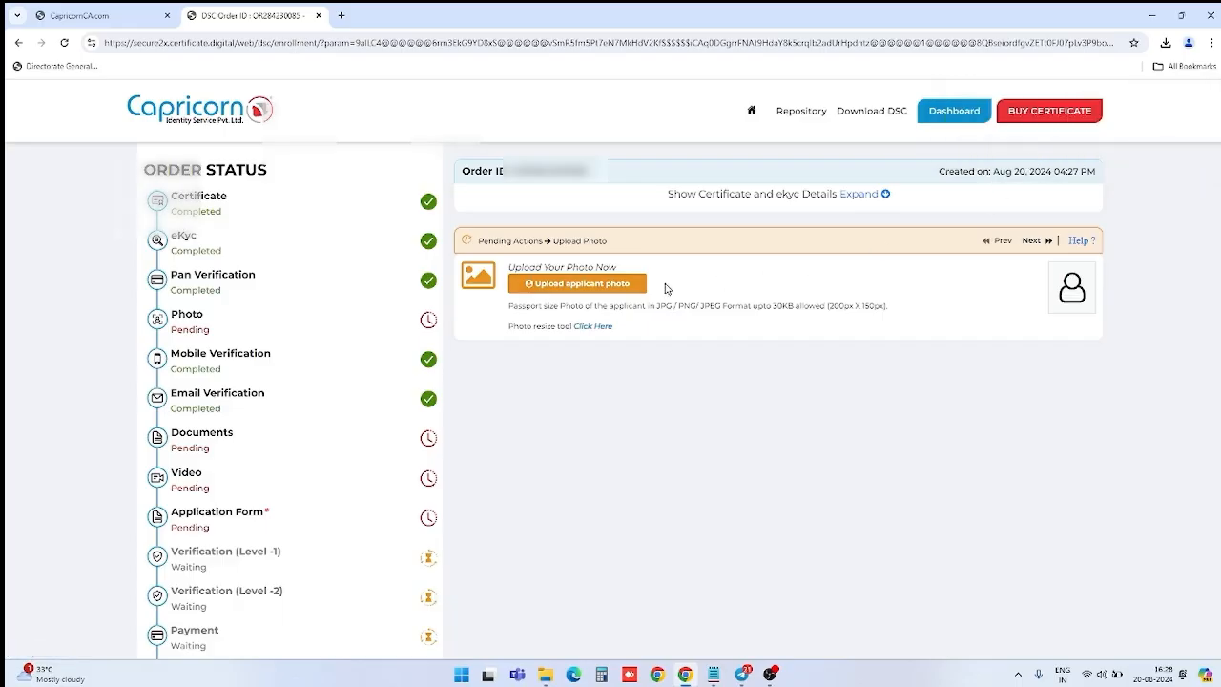
pyautogui.click(615, 290)
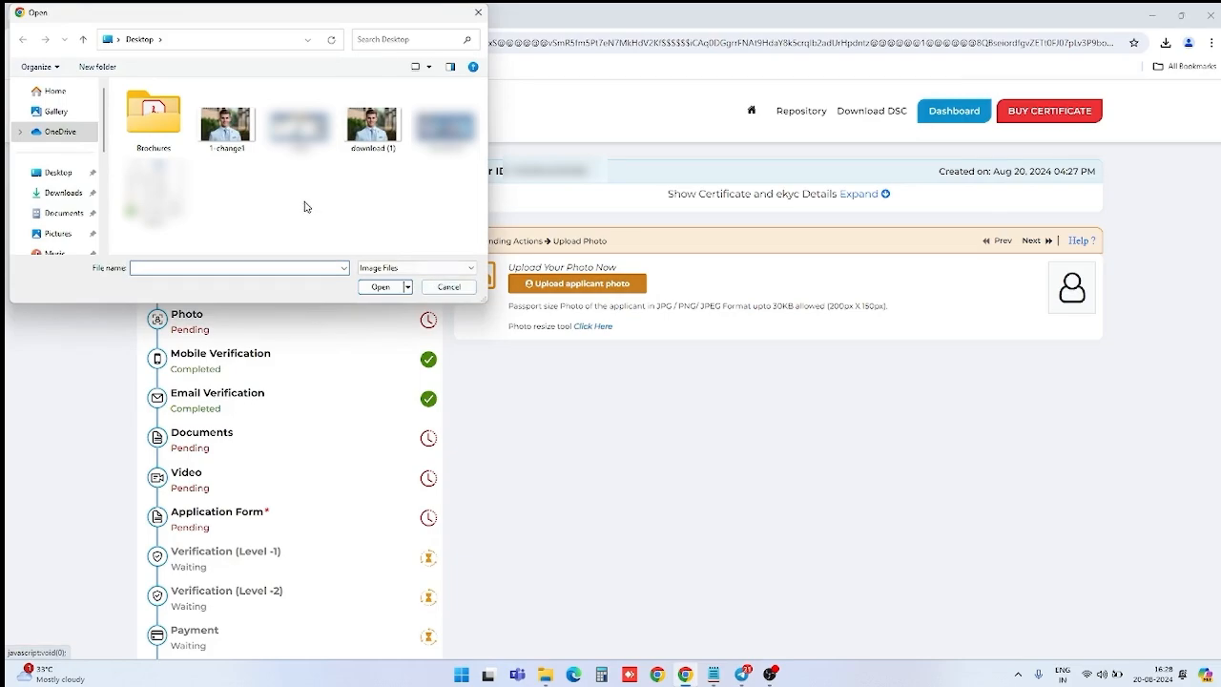
pyautogui.click(372, 140)
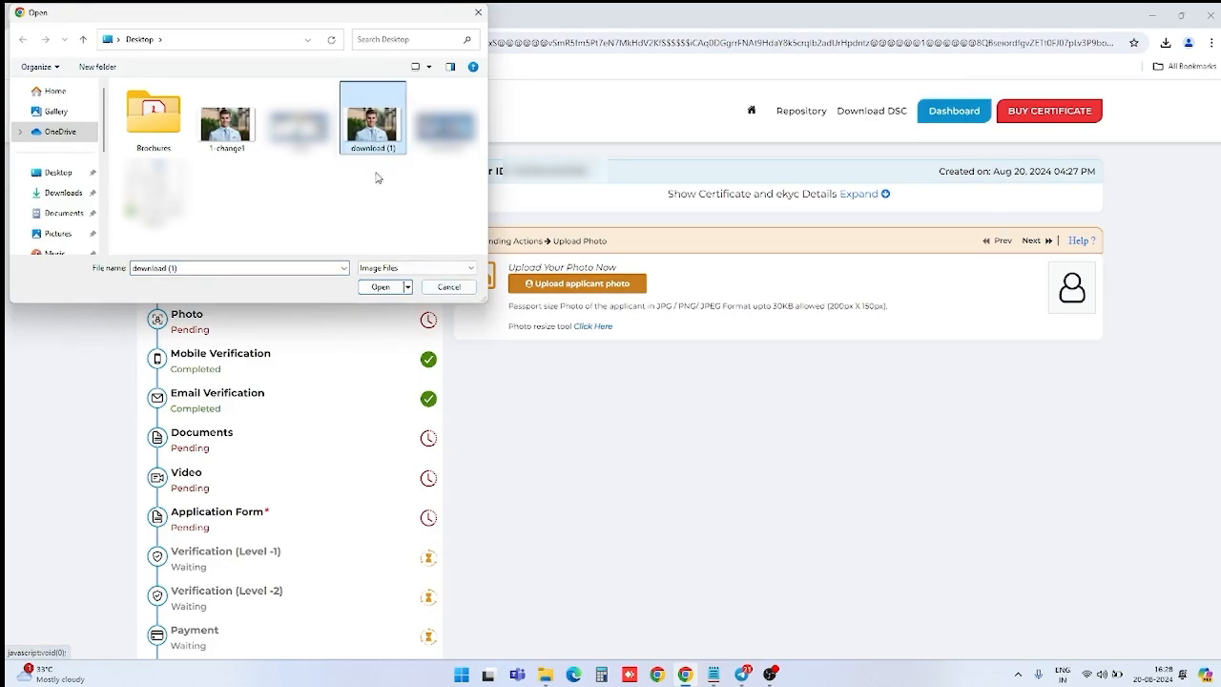
pyautogui.click(383, 287)
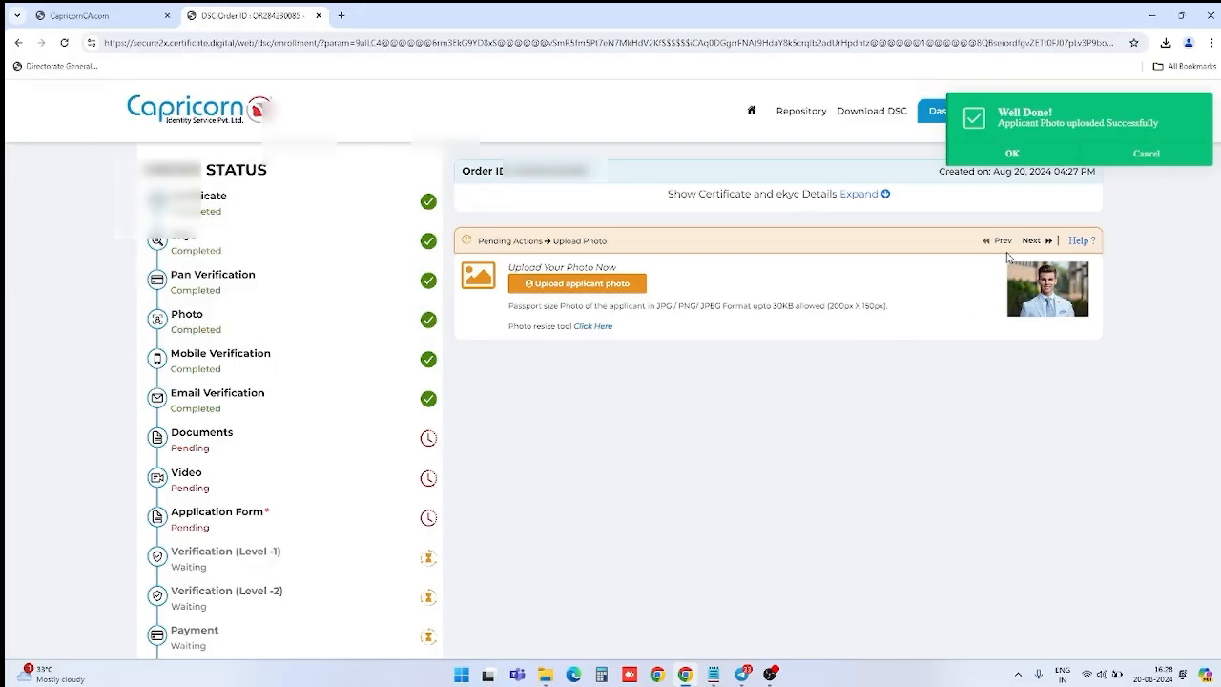
pyautogui.click(1041, 155)
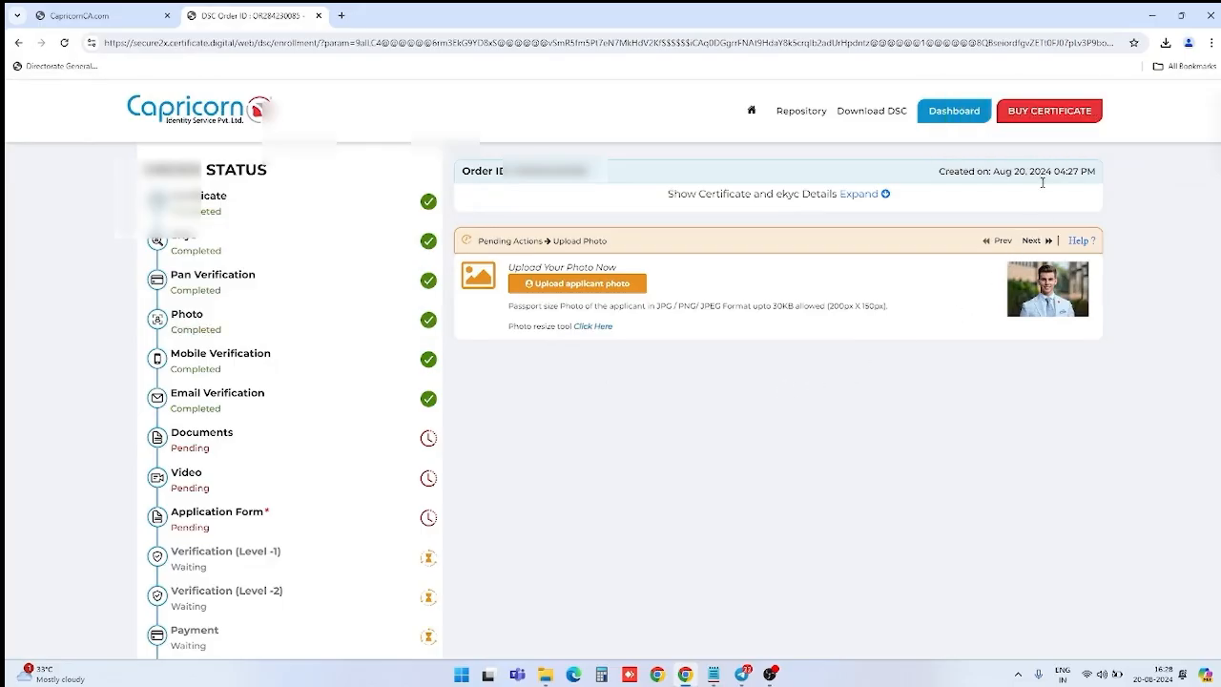
pyautogui.click(1036, 240)
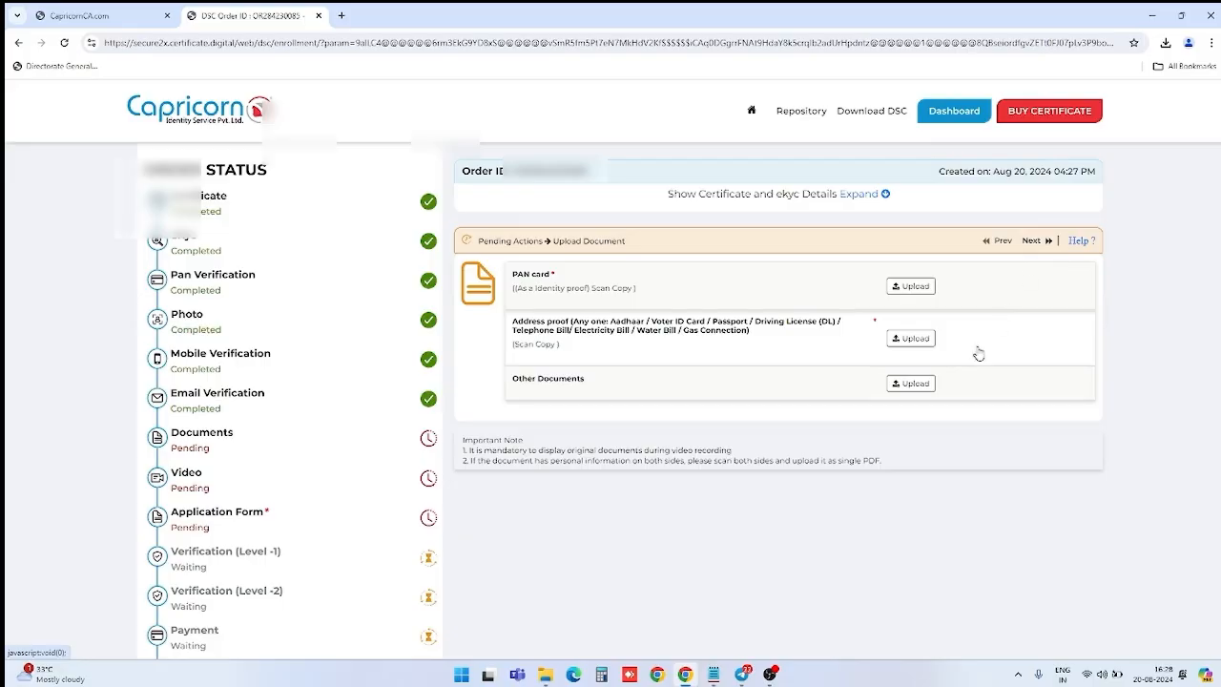
# Step: Upload the 'download' file as the PAN card scan
pyautogui.click(913, 287)
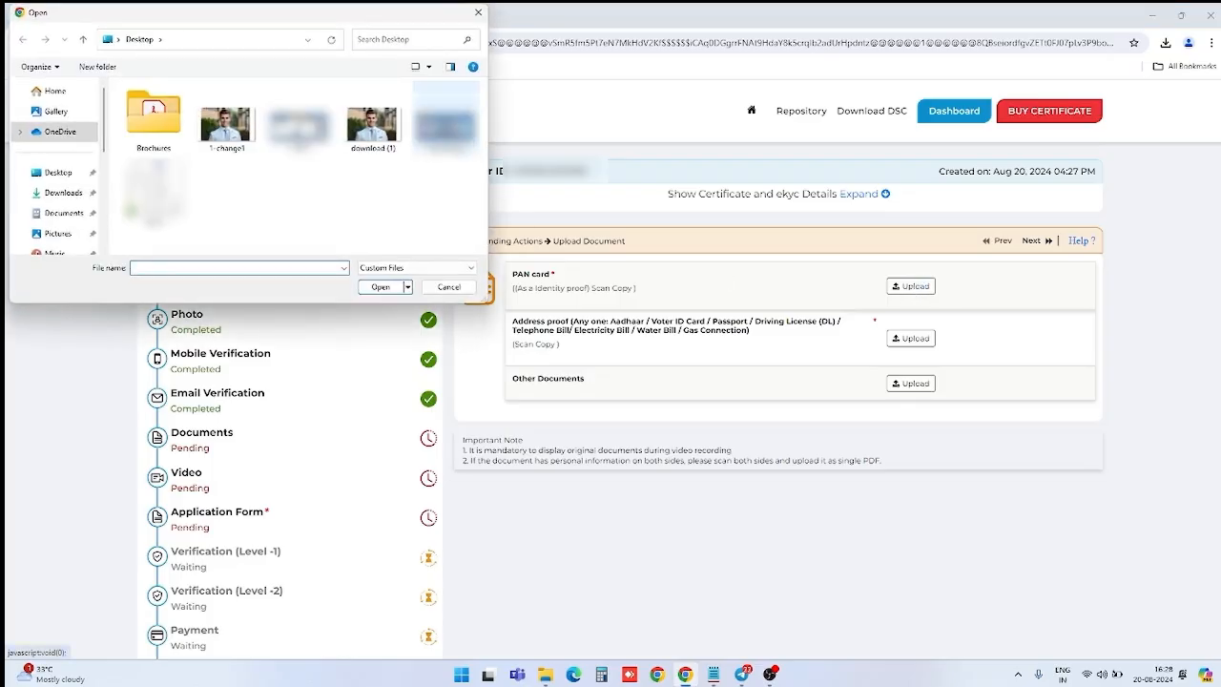
pyautogui.click(450, 132)
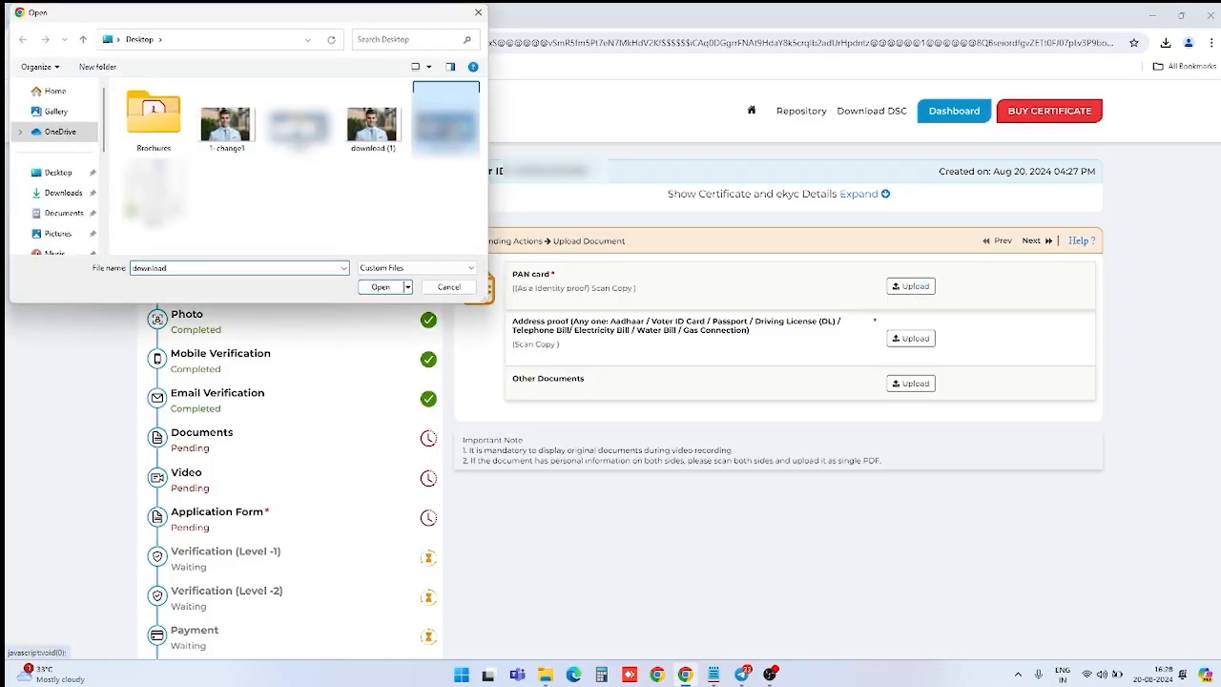
pyautogui.click(381, 287)
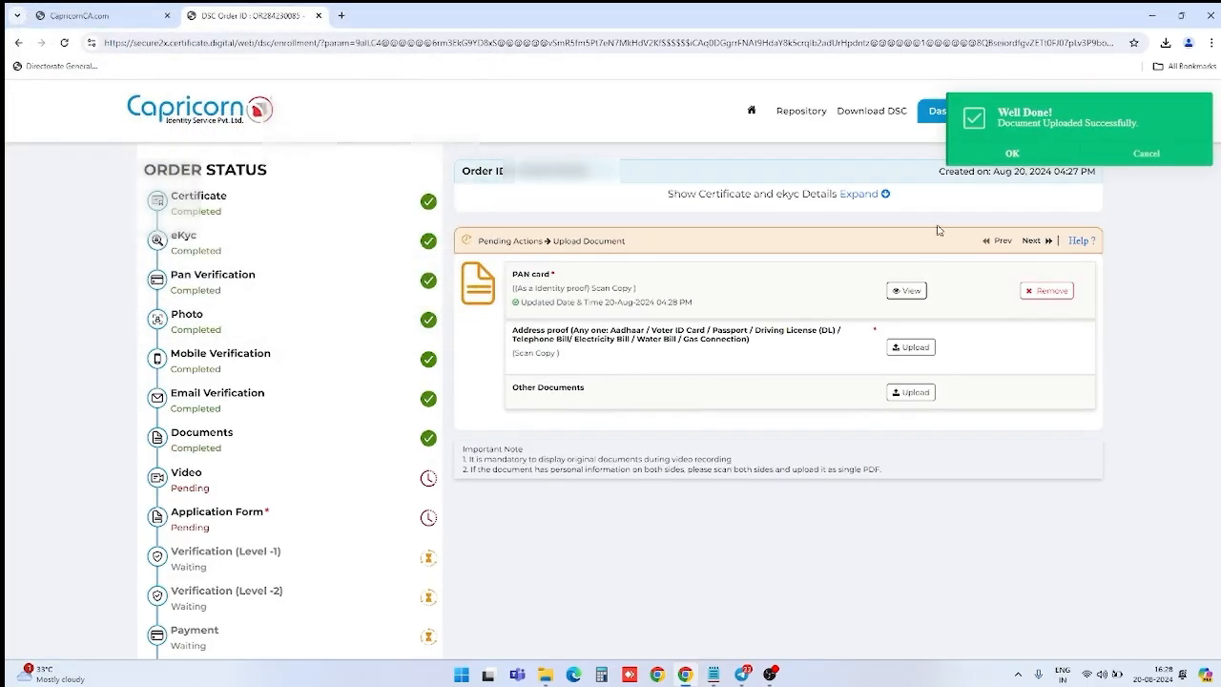
pyautogui.click(1011, 154)
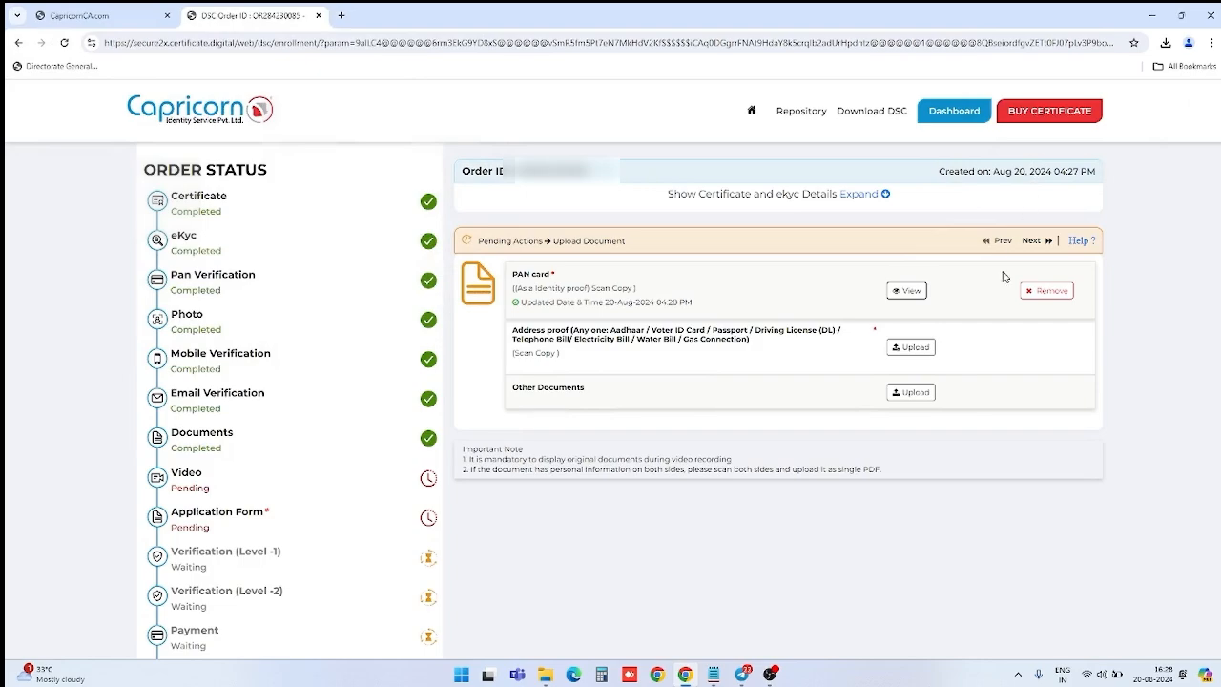
# Step: Upload the 'adhar' file as the address proof
pyautogui.click(908, 349)
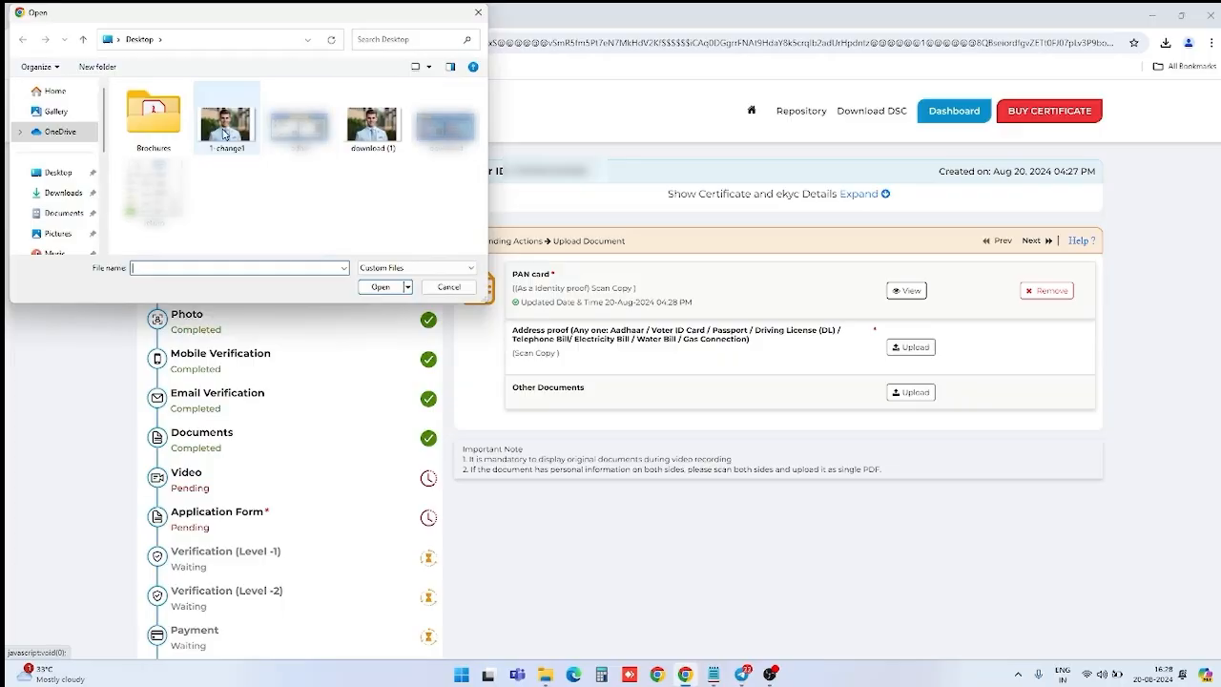
pyautogui.click(299, 119)
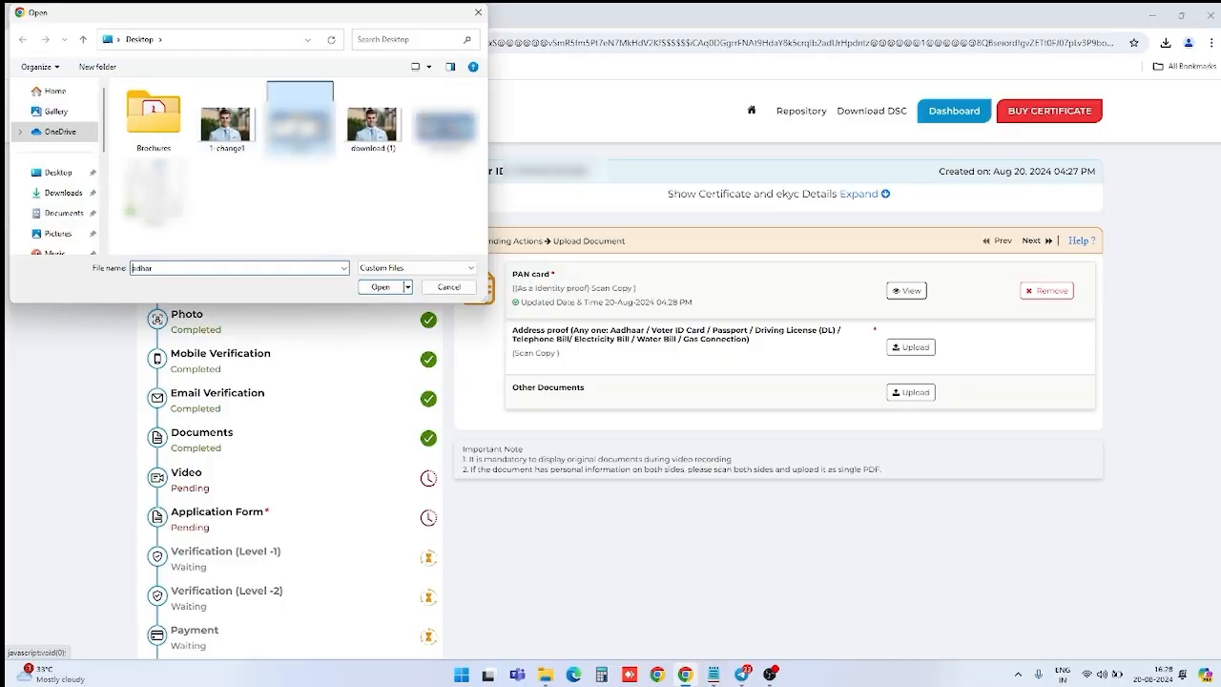
pyautogui.click(380, 287)
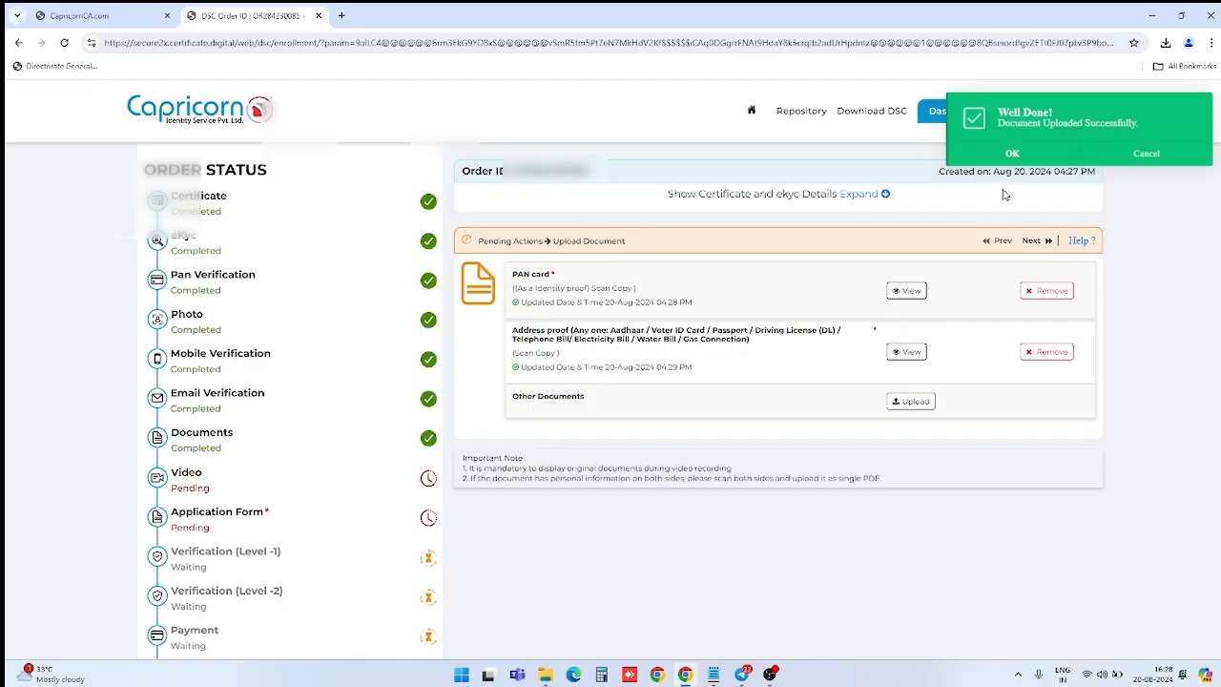
pyautogui.click(1011, 155)
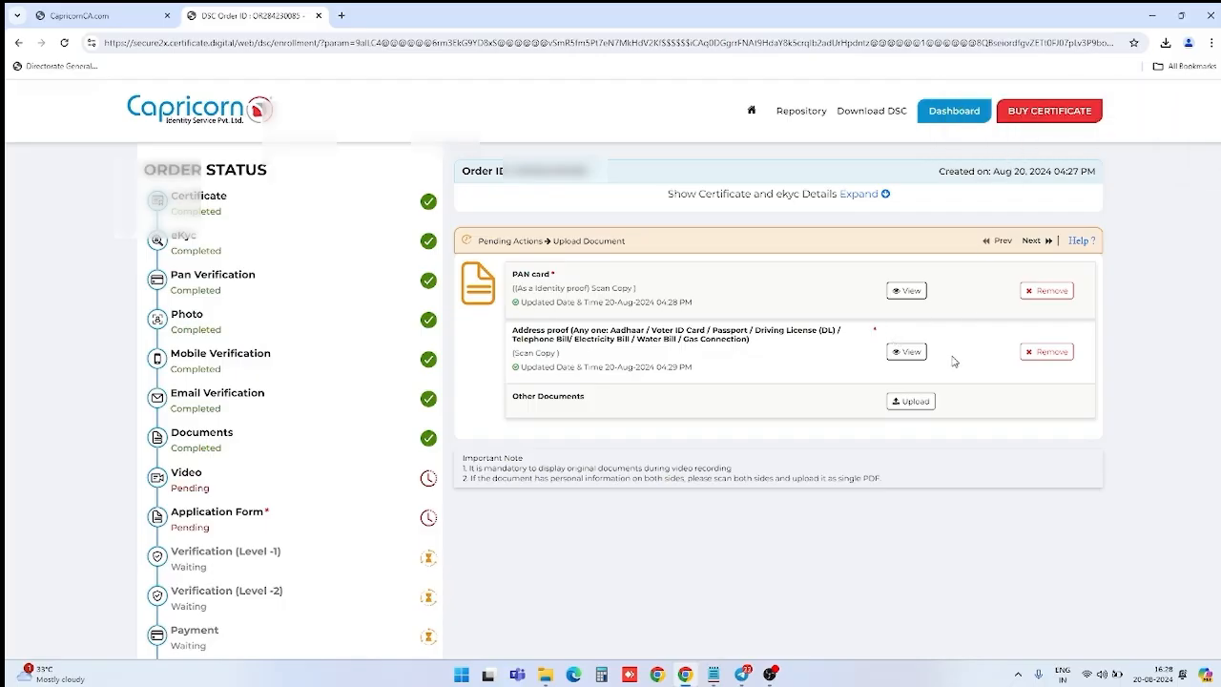
# Step: Go to the Record Video step, allow camera and microphone access, and start recording
pyautogui.click(1031, 241)
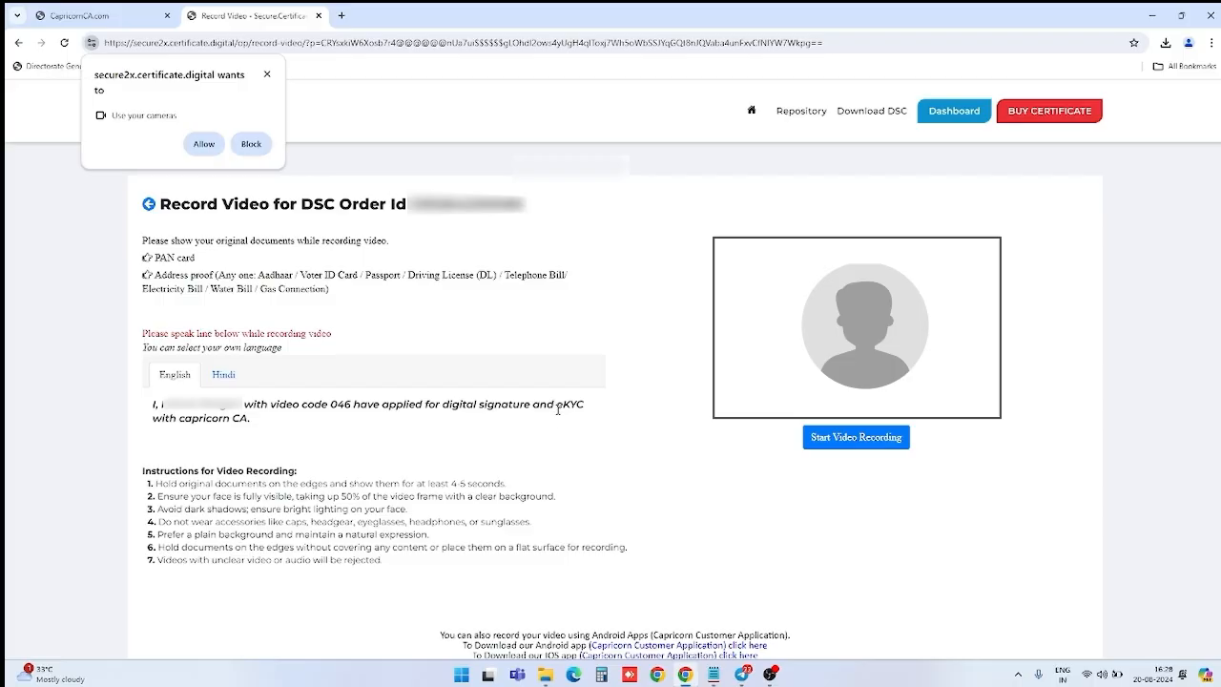
pyautogui.click(204, 144)
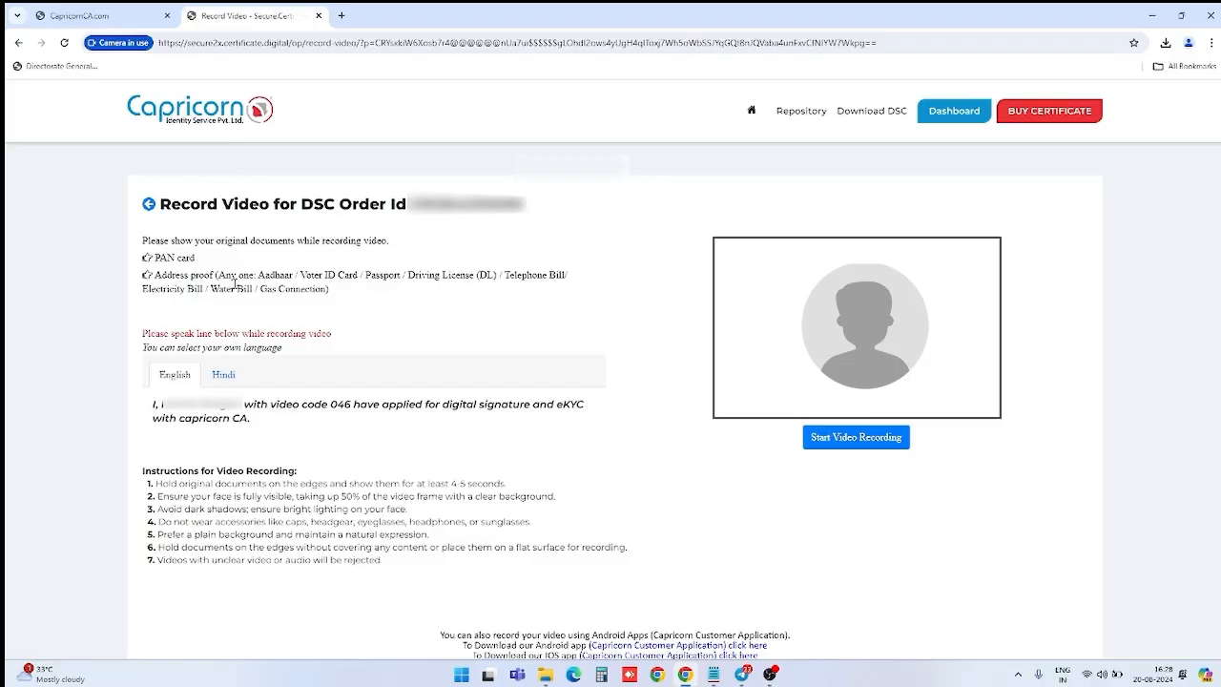
pyautogui.click(837, 446)
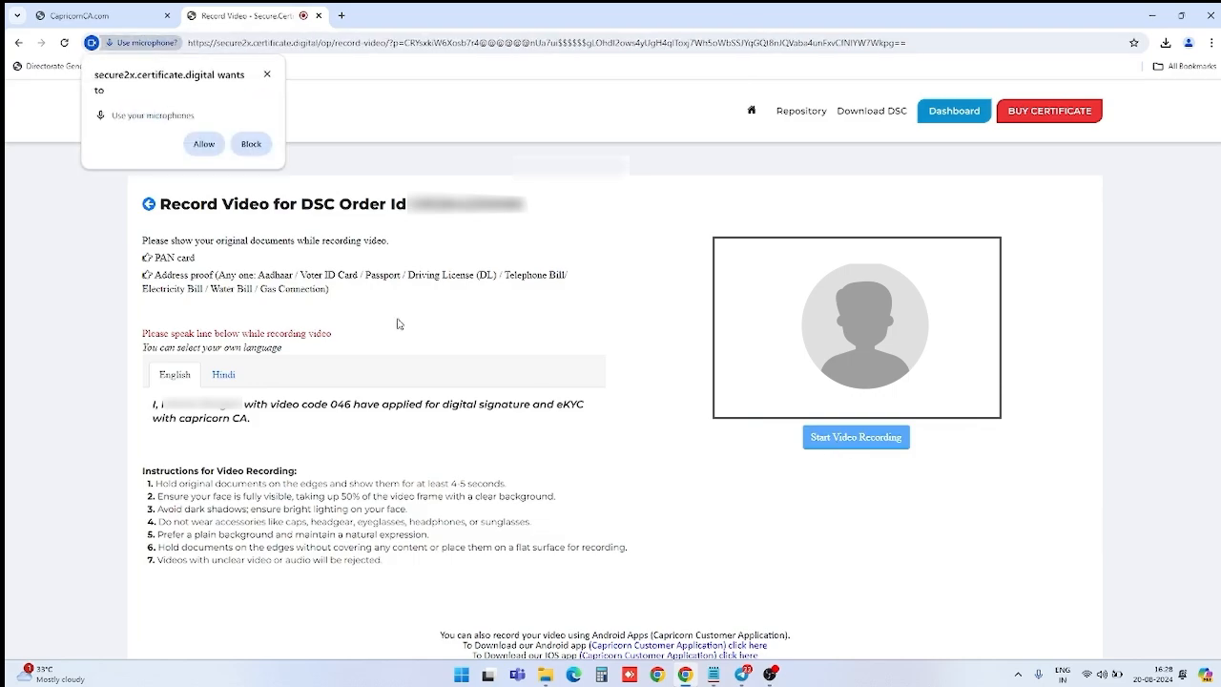
pyautogui.click(202, 144)
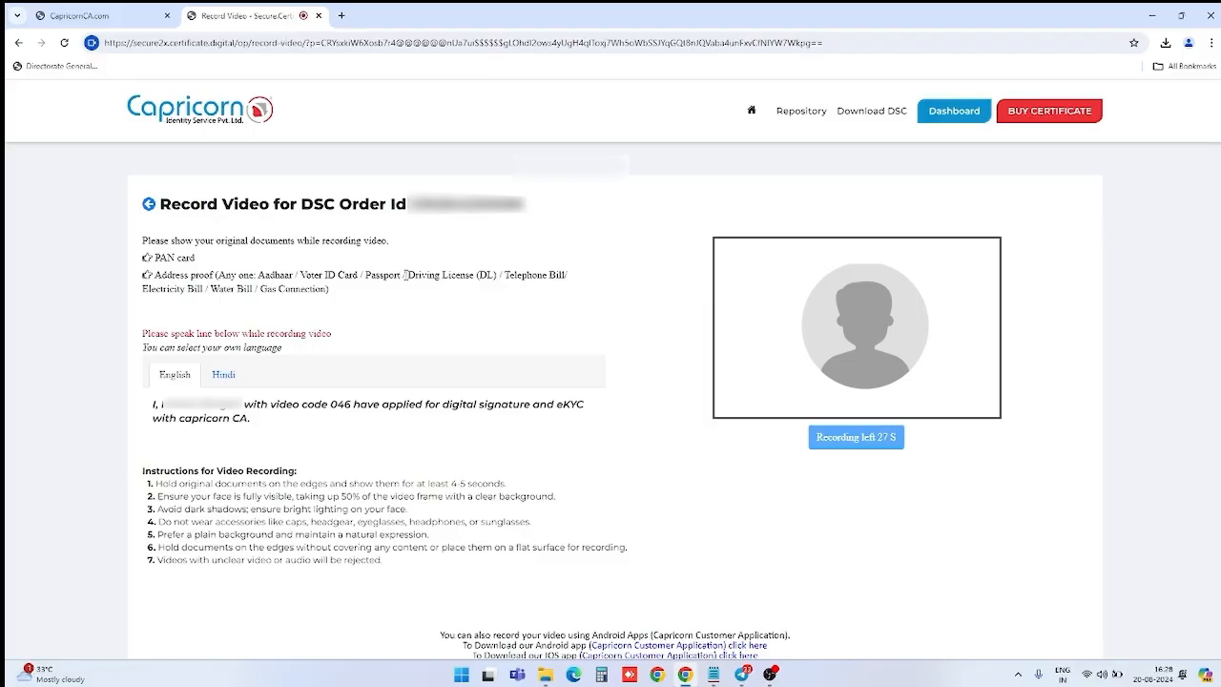
# Step: Stop the recording and play back the verification video to preview it
pyautogui.click(852, 435)
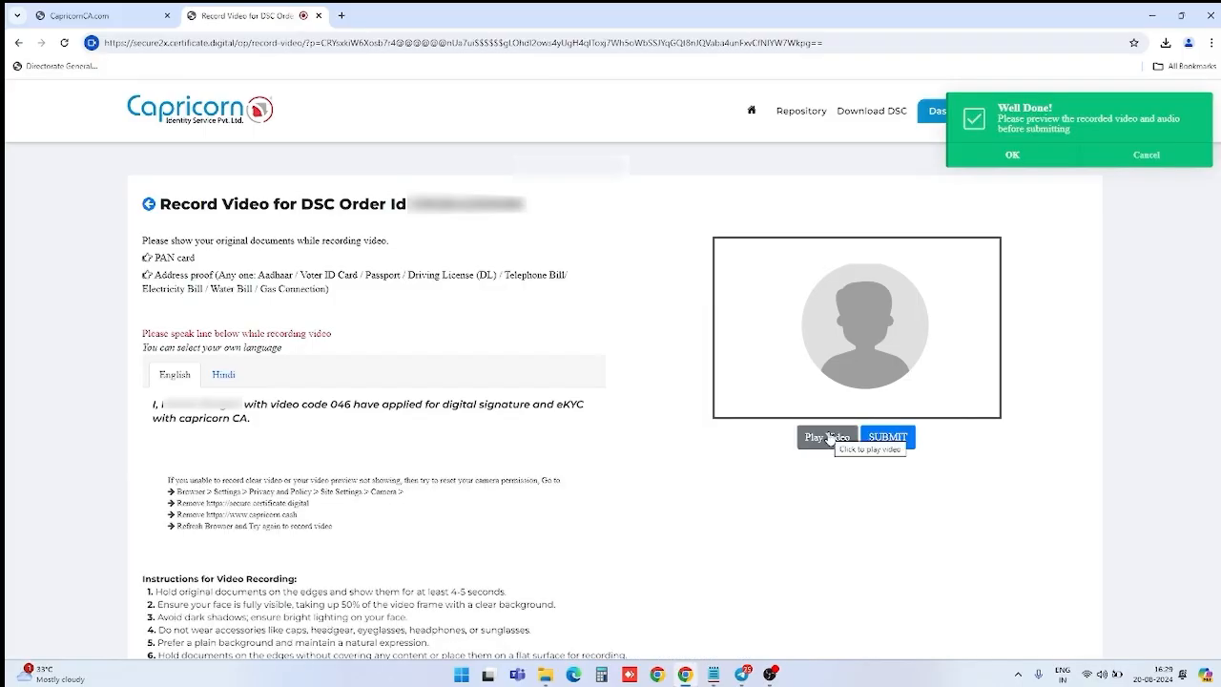
pyautogui.click(1012, 155)
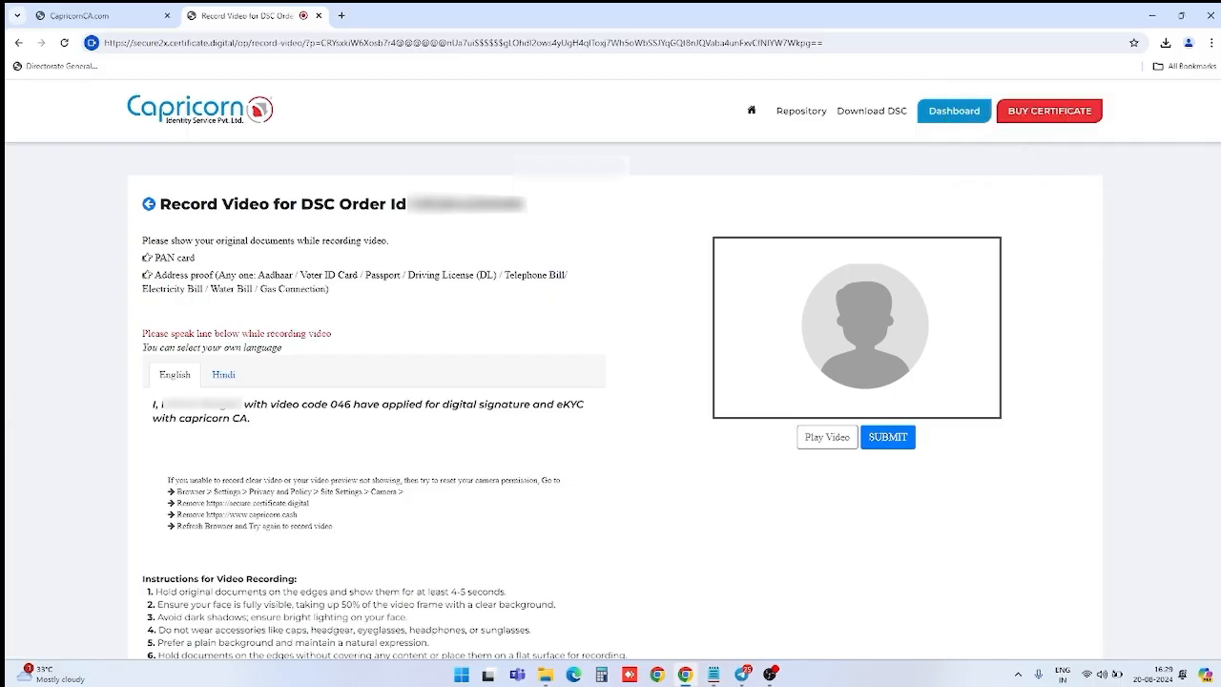
pyautogui.click(827, 438)
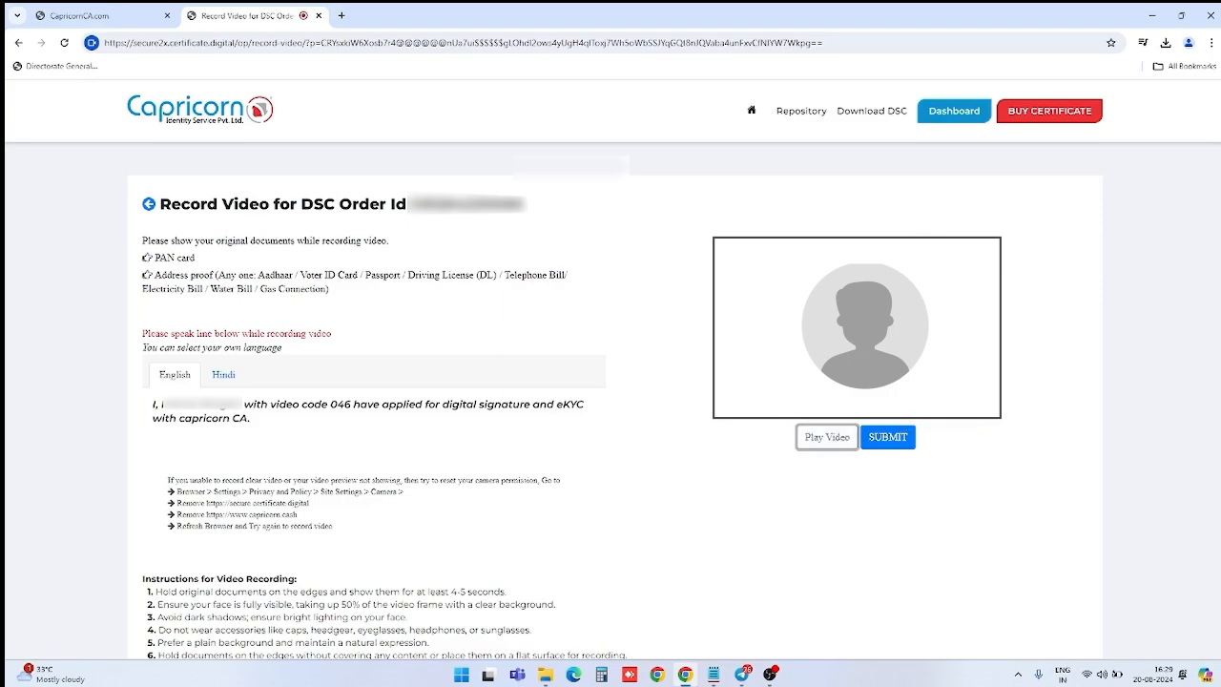
# Step: Submit the verification video and continue to the enrollment process
pyautogui.click(900, 439)
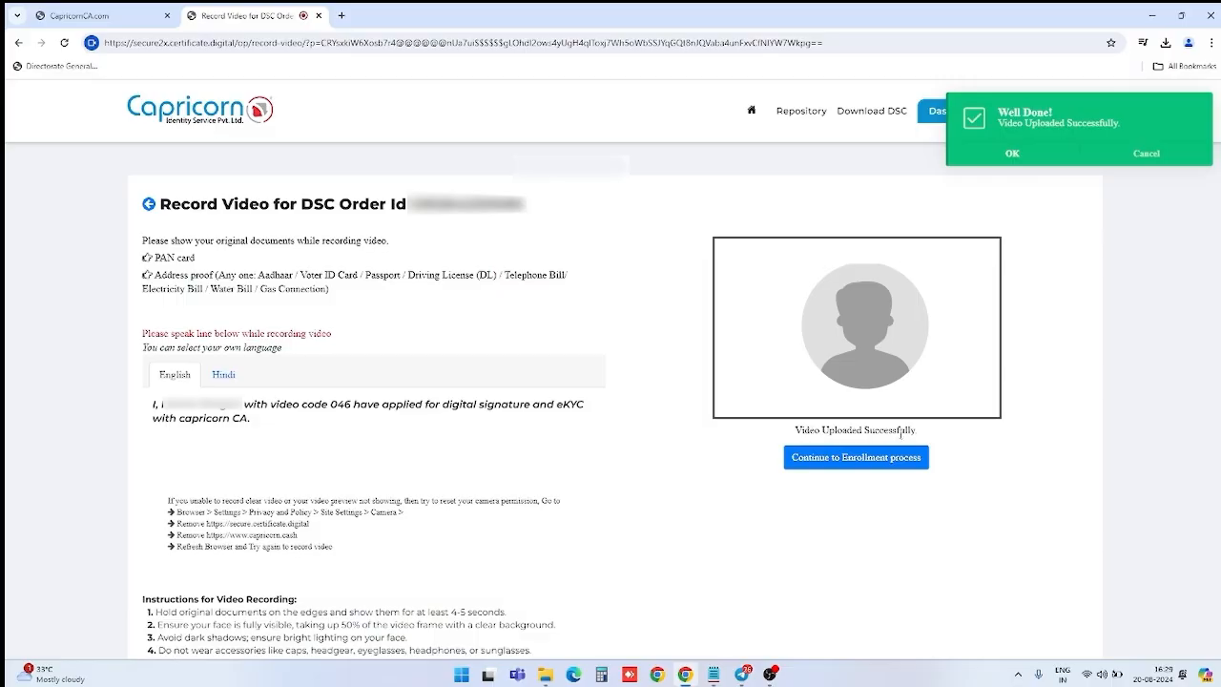
pyautogui.click(1012, 153)
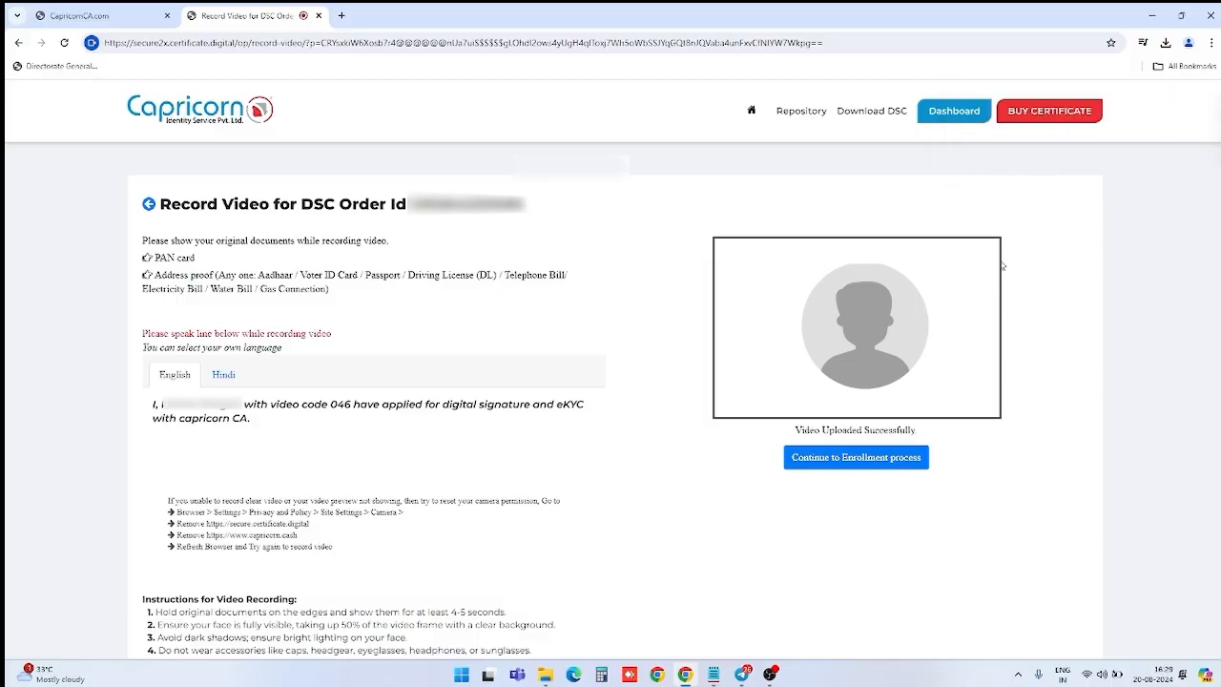
pyautogui.click(868, 460)
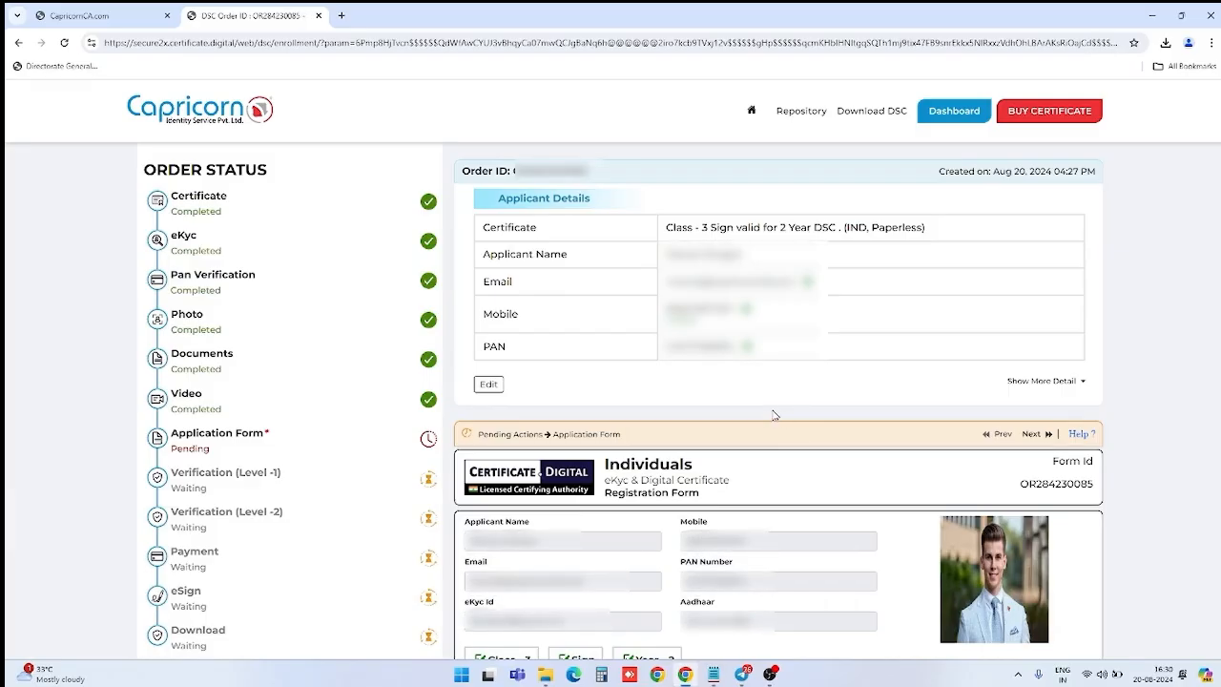
# Step: Submit the Individuals application form, confirm with OK, and dismiss the Well Done notice
pyautogui.scroll(-4, 774, 415)
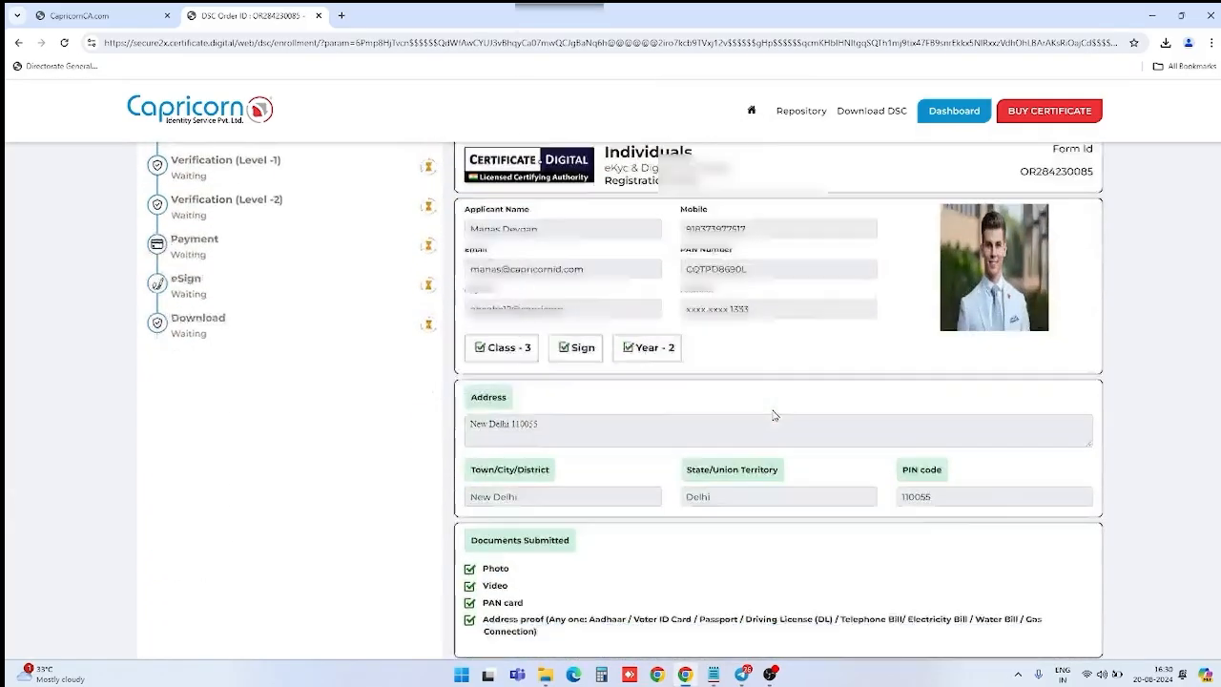
pyautogui.scroll(-3, 774, 415)
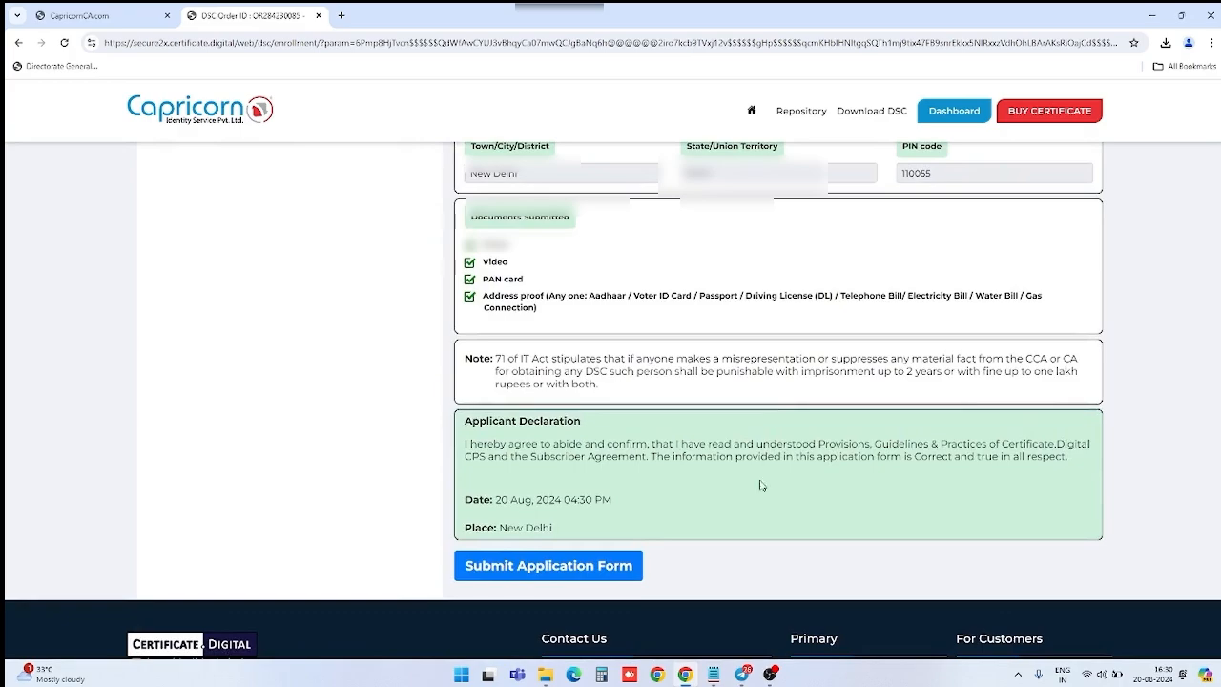
pyautogui.click(595, 567)
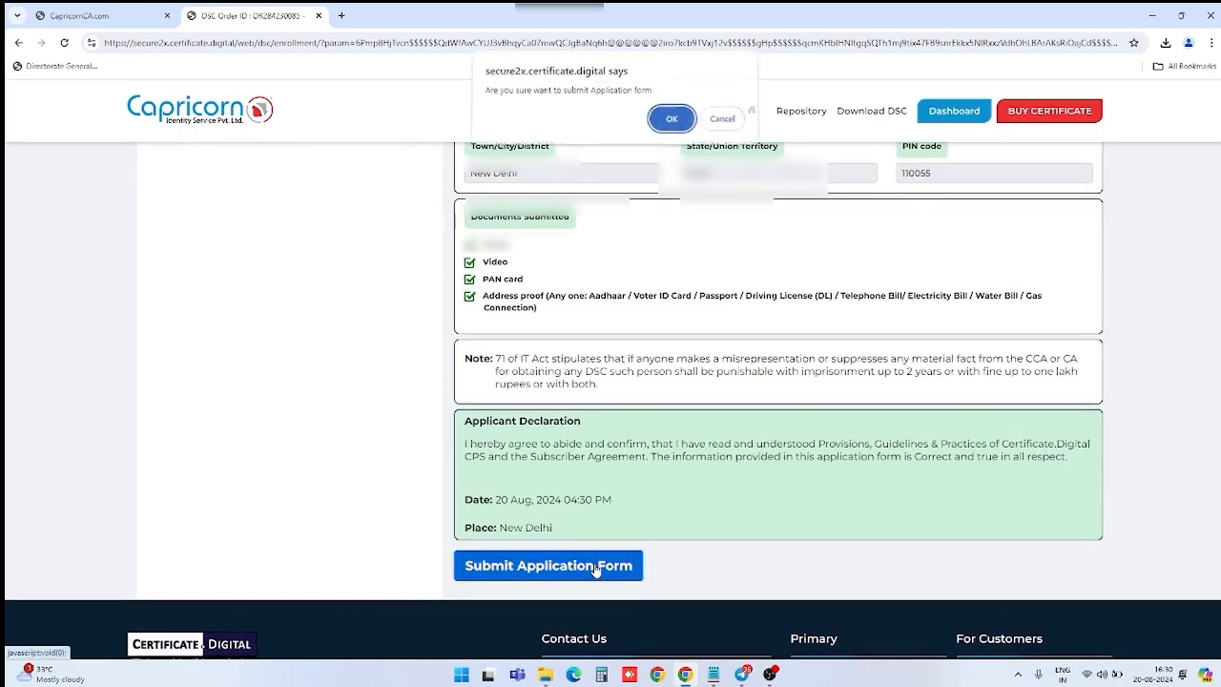
pyautogui.click(672, 126)
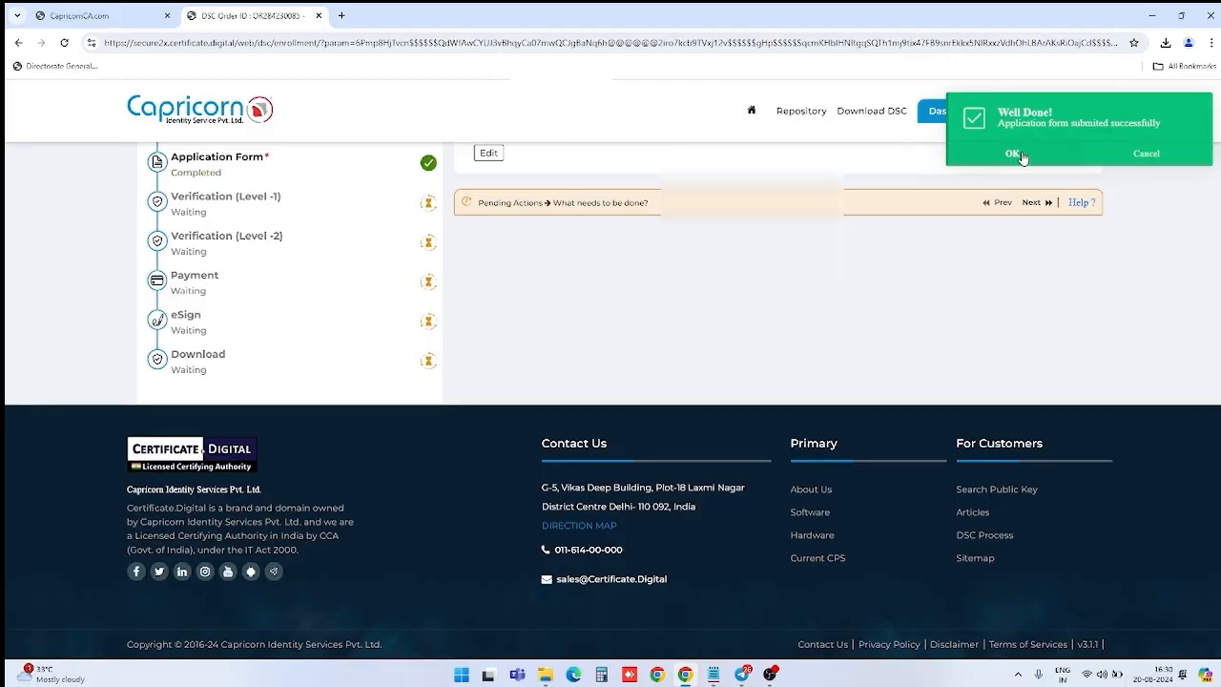
pyautogui.click(1017, 153)
pyautogui.scroll(2, 946, 275)
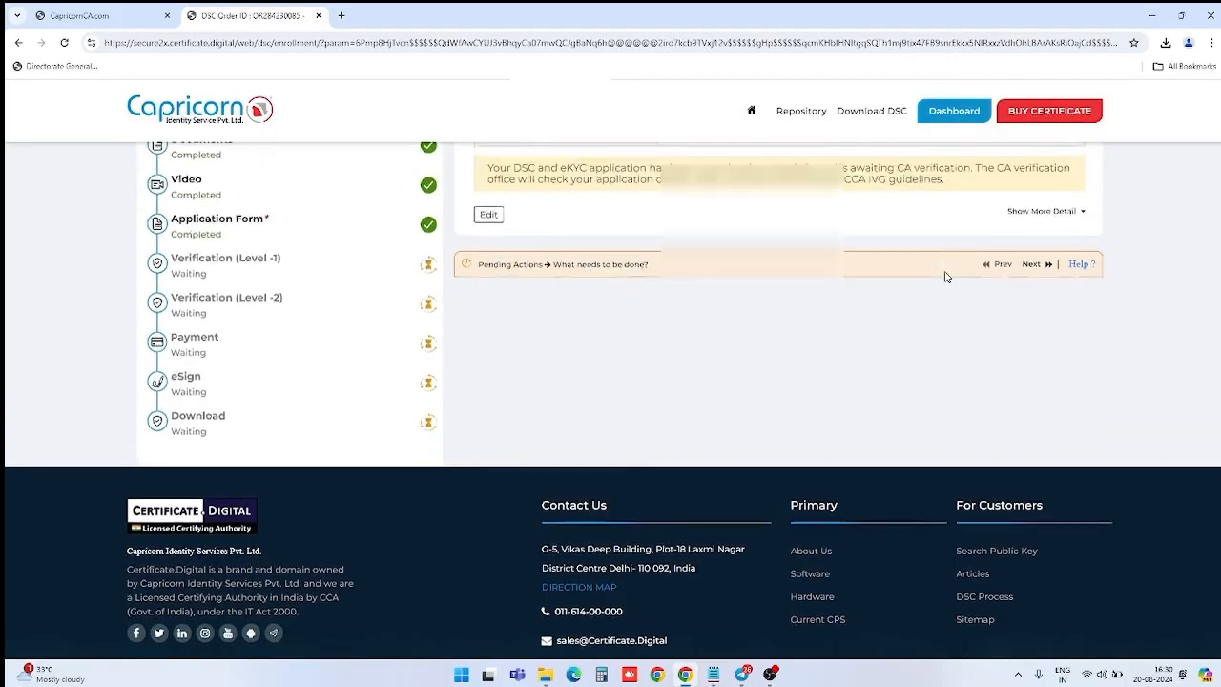
pyautogui.scroll(2, 946, 276)
pyautogui.scroll(1, 944, 297)
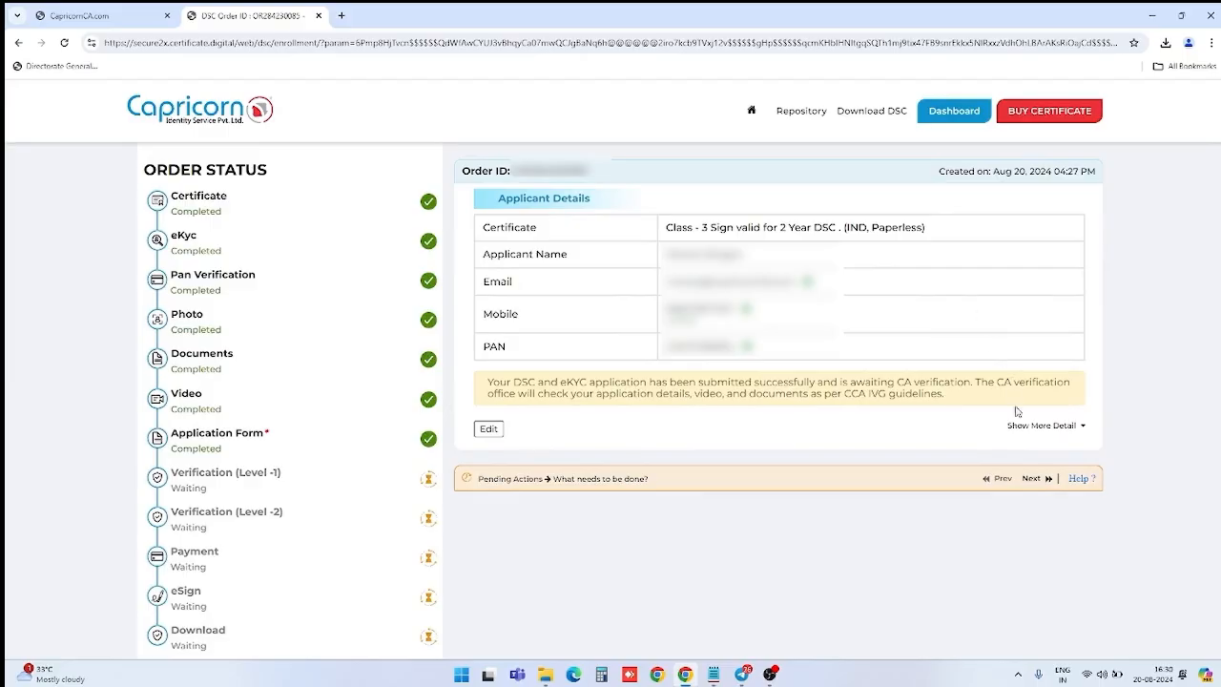
# Step: Resubmit the application form from Pending Actions and confirm it with OK
pyautogui.click(1047, 479)
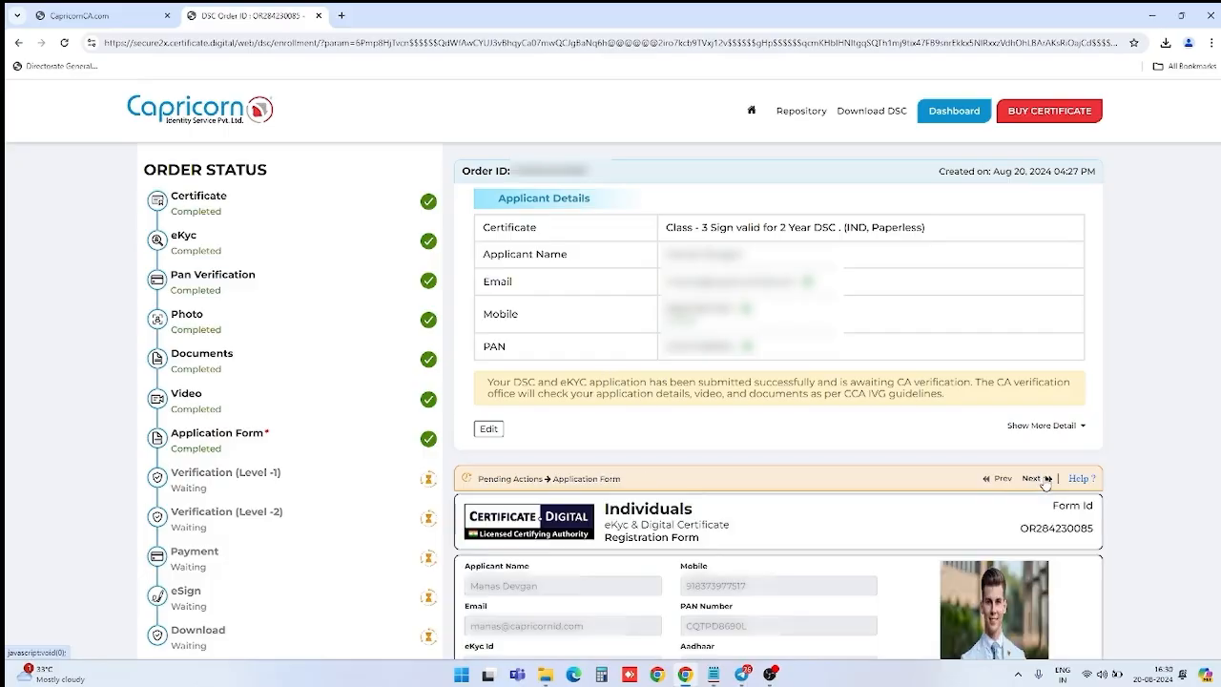
pyautogui.scroll(-8, 1039, 477)
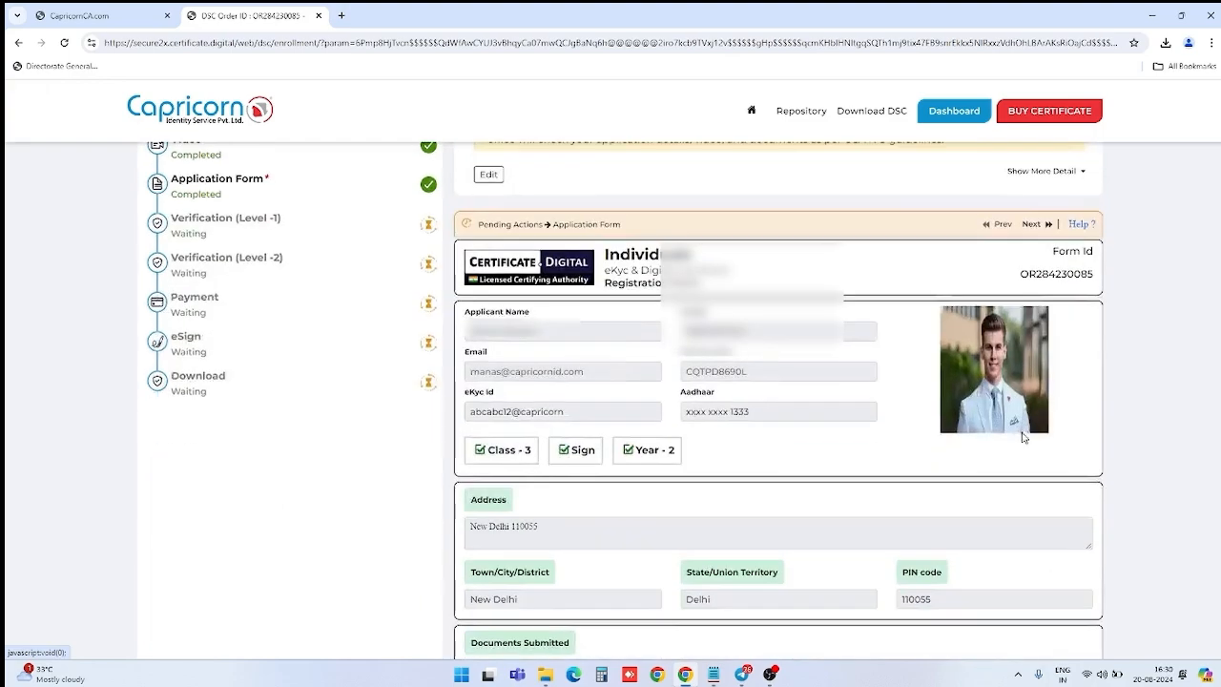
pyautogui.scroll(-1, 928, 461)
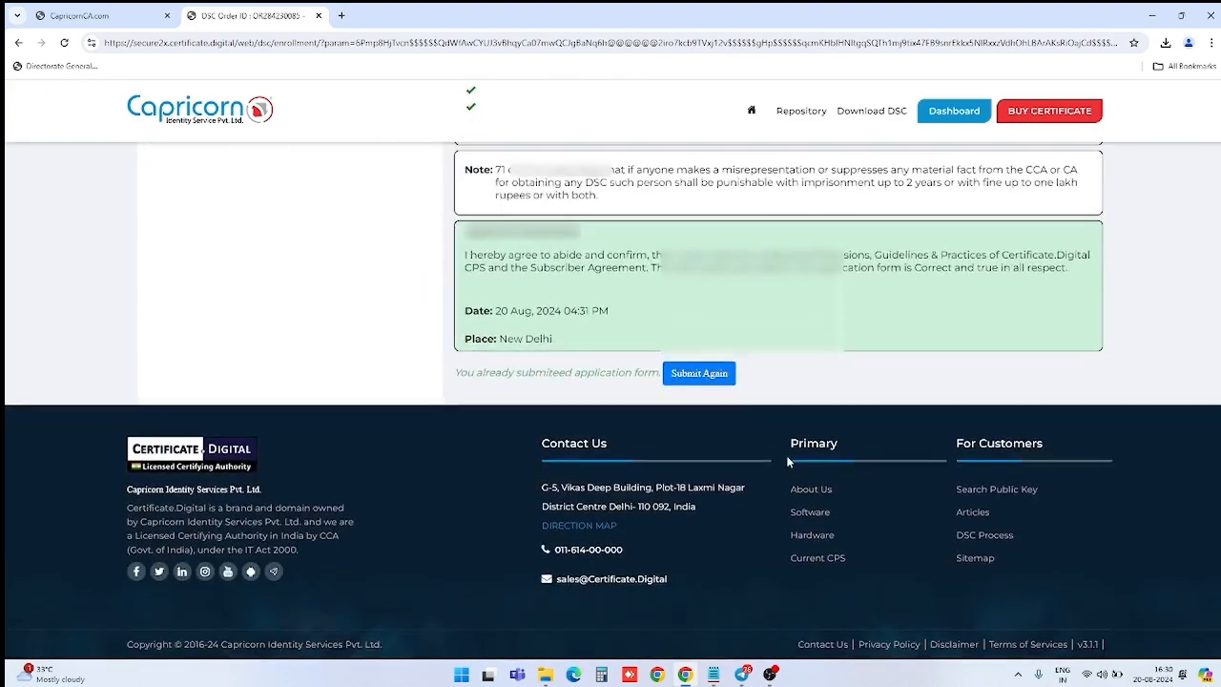
pyautogui.click(715, 379)
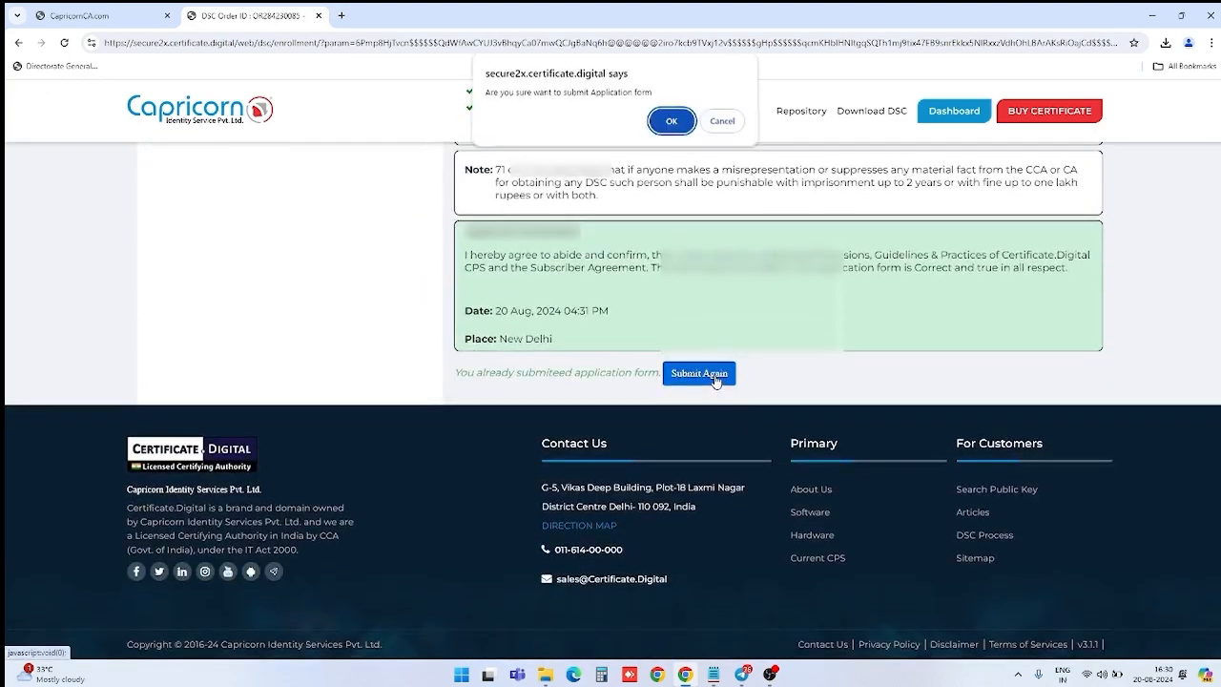
pyautogui.click(673, 124)
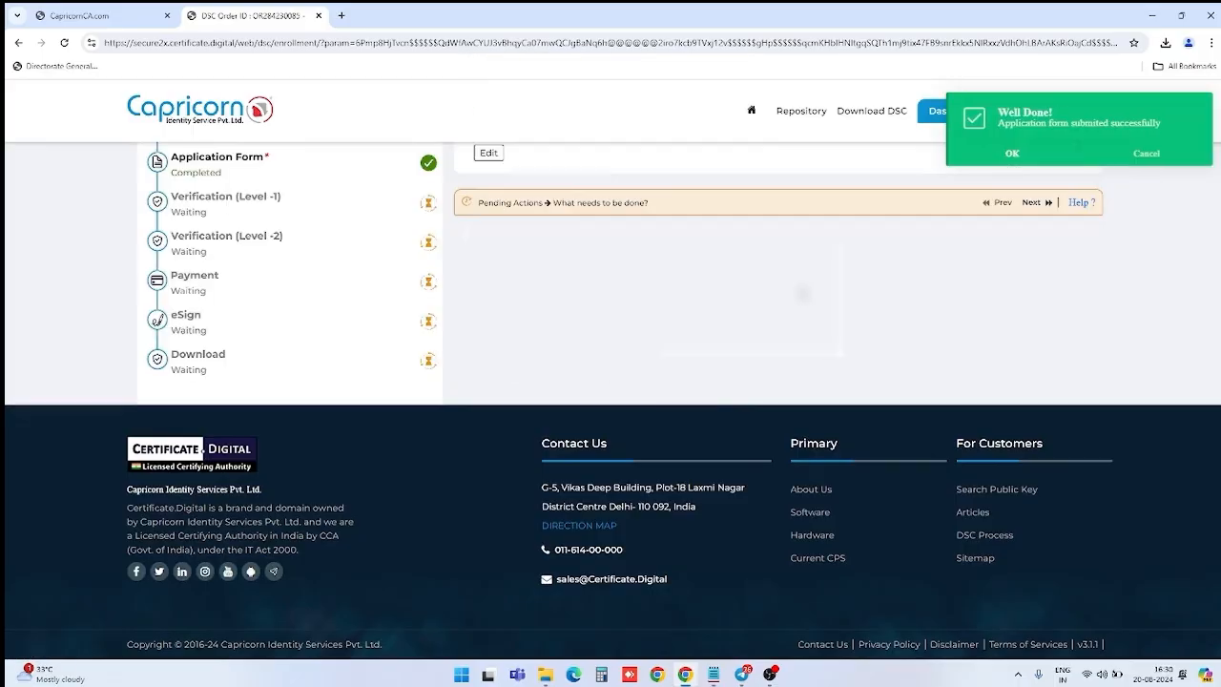
pyautogui.click(1038, 156)
# Step: Check the Verification levels show Completed and proceed to the ₹1534 PayU payment page
pyautogui.scroll(3, 981, 279)
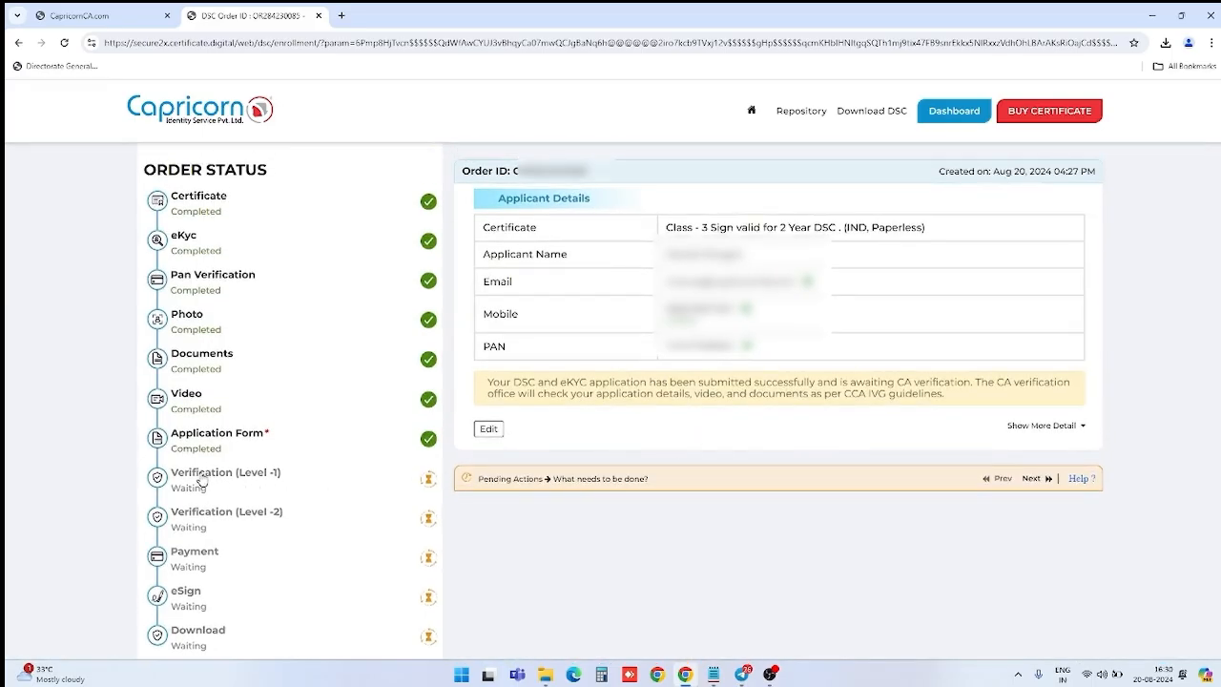
pyautogui.moveTo(200, 476); pyautogui.dragTo(288, 480)
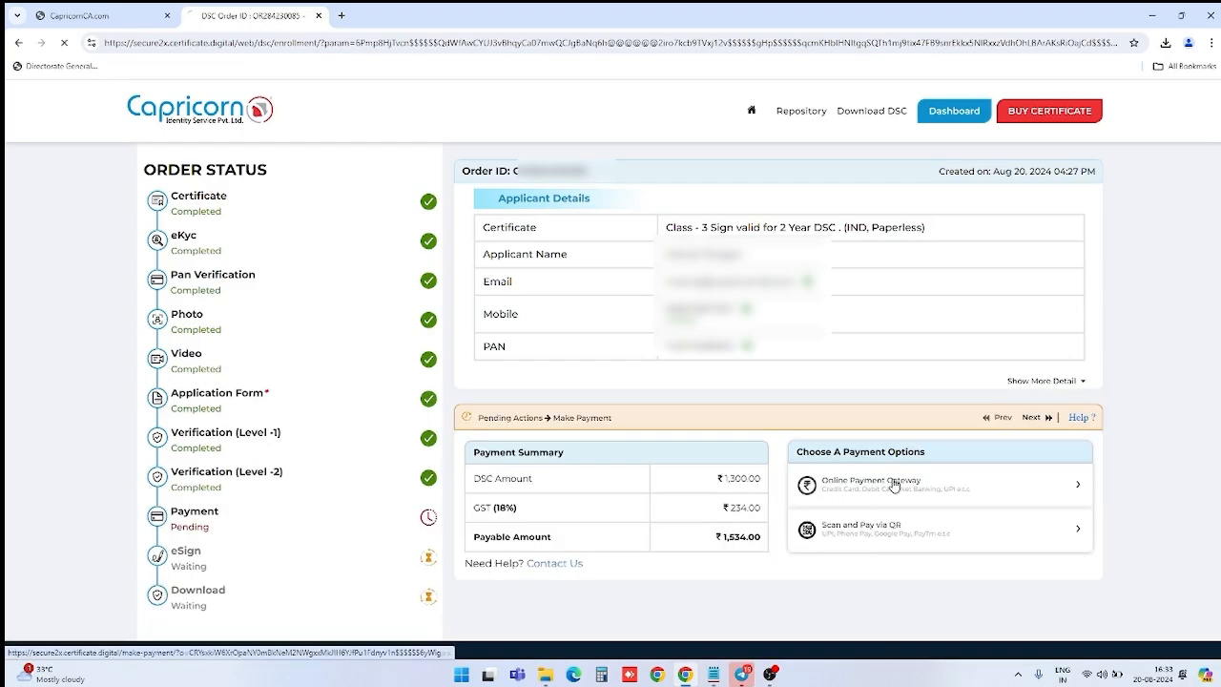
pyautogui.click(893, 484)
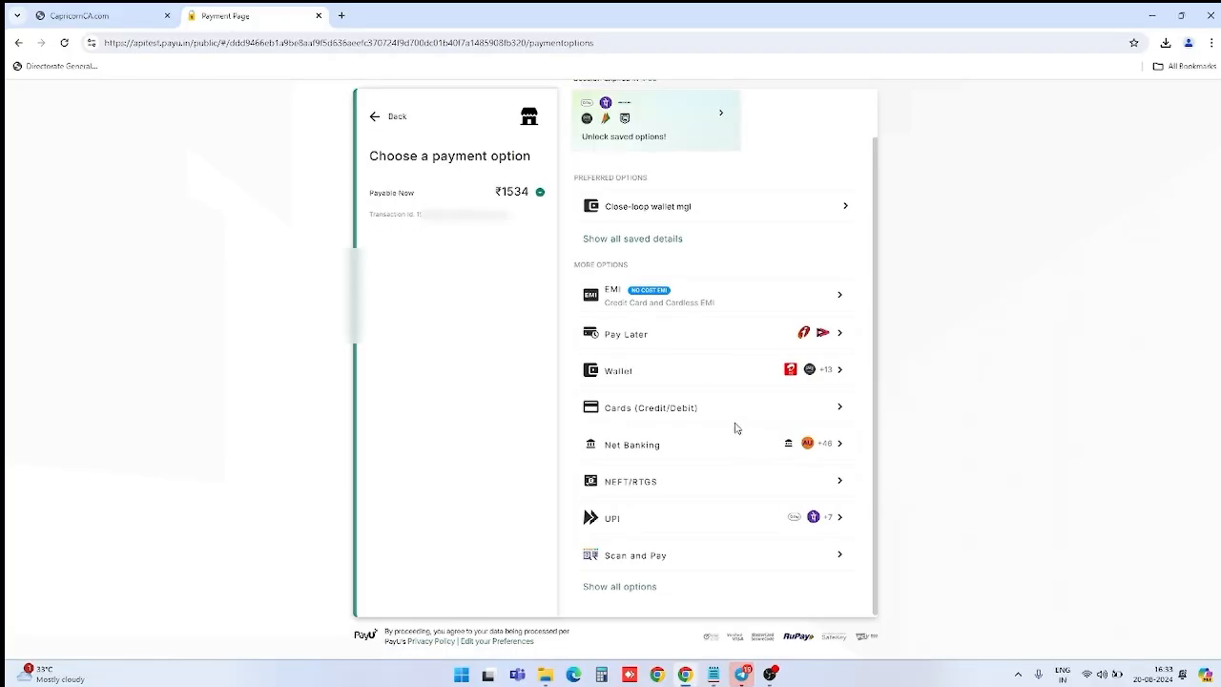
# Step: Choose Cards (Credit/Debit) and paste the test card number copied from Notepad
pyautogui.click(722, 421)
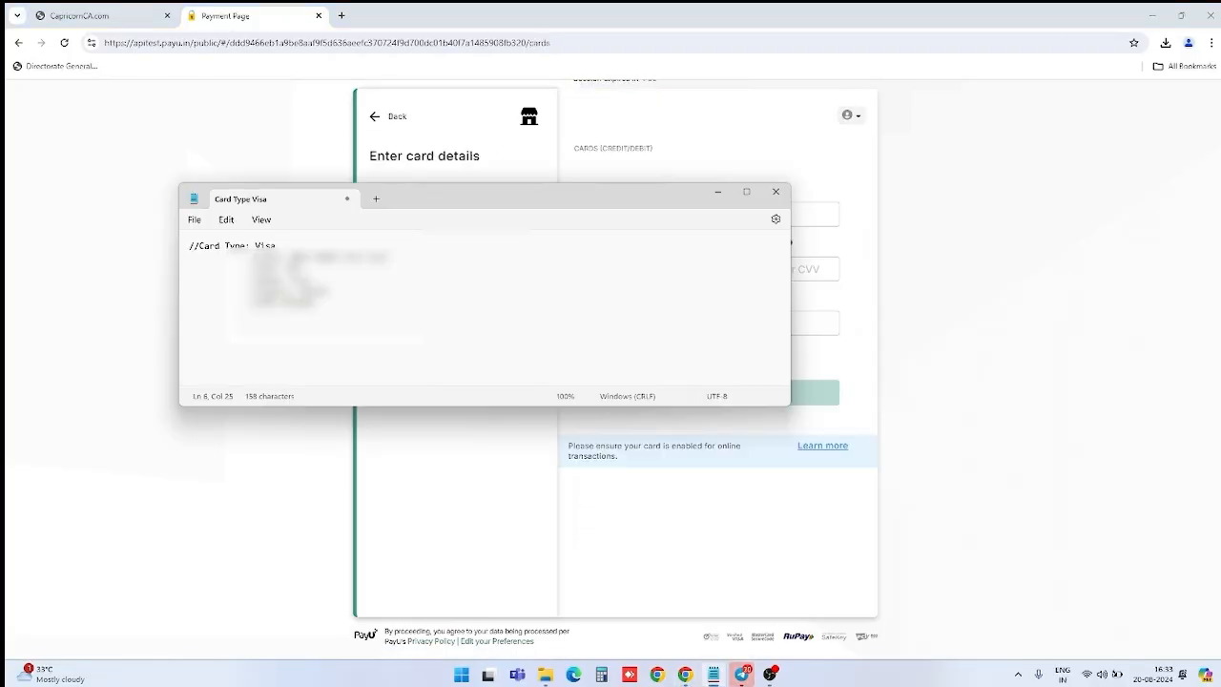
pyautogui.moveTo(292, 256); pyautogui.dragTo(390, 258)
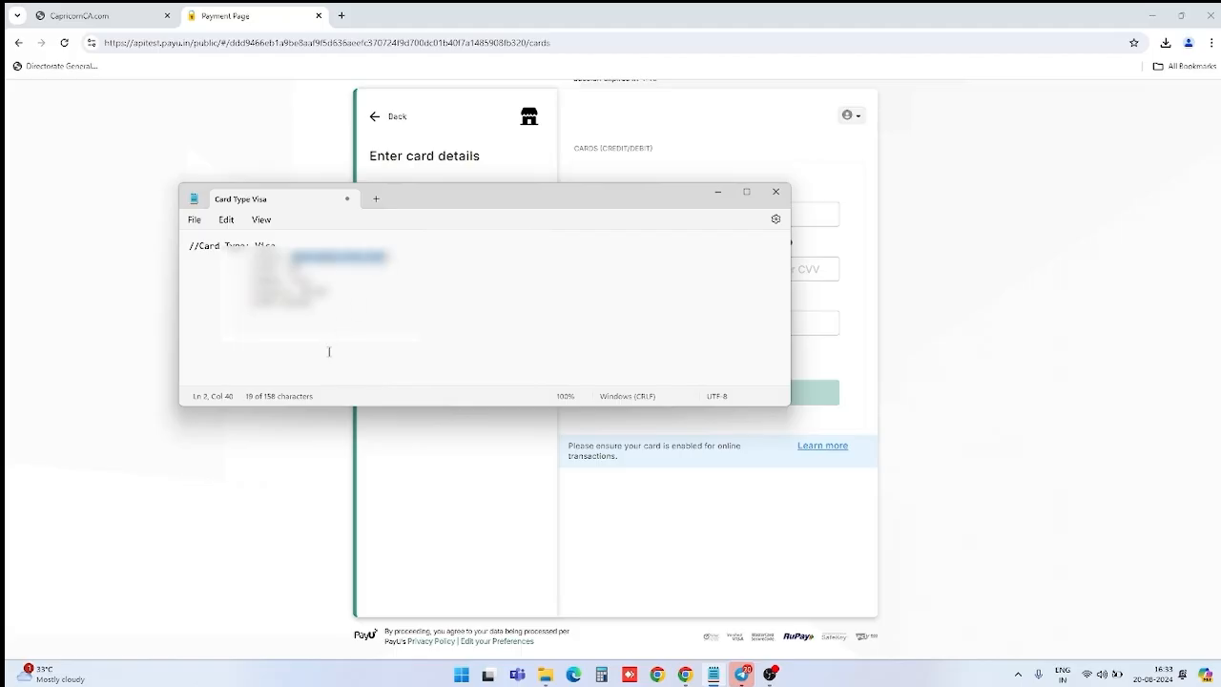
pyautogui.click(277, 431)
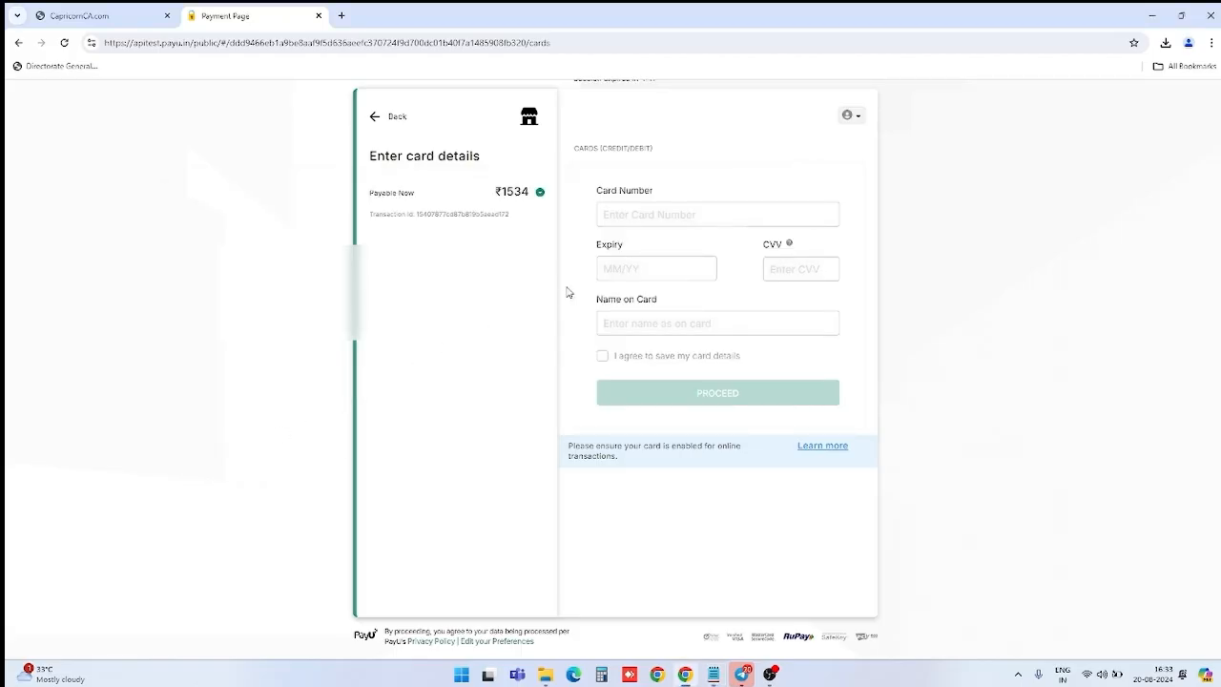
pyautogui.click(647, 217)
pyautogui.hotkey('ctrl', 'v')
pyautogui.click(670, 243)
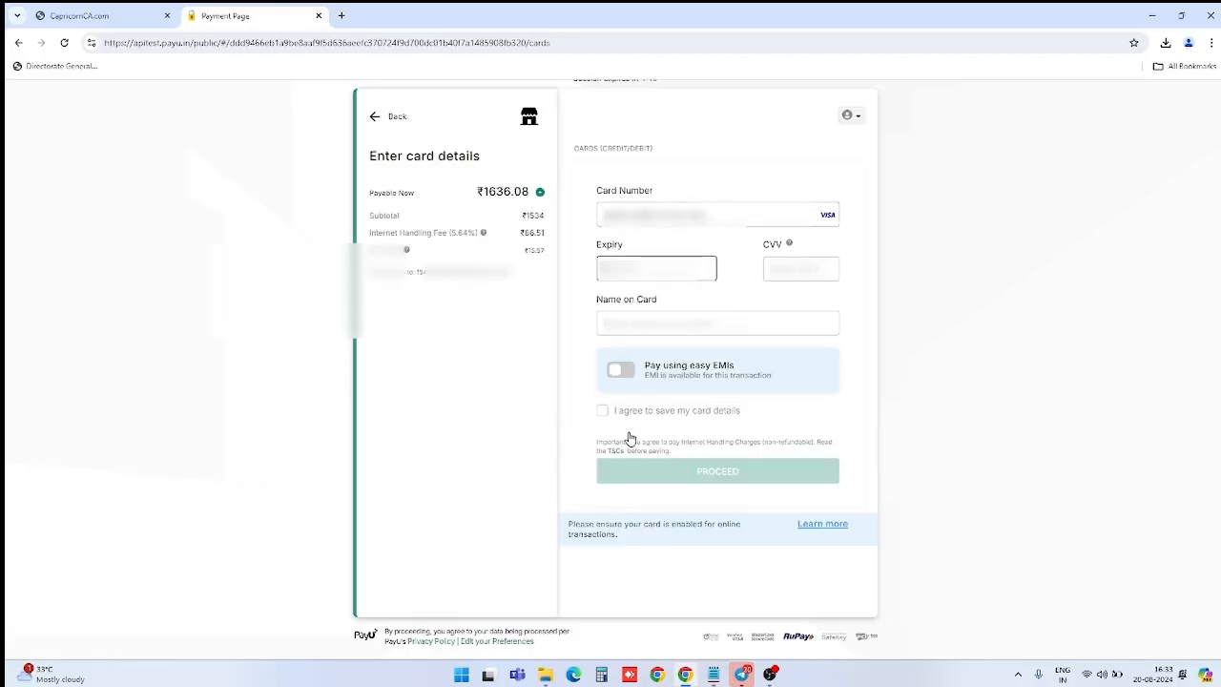
# Step: Enter the card expiry and CVV, tick save card, and submit the ₹1636.08 payment
pyautogui.click(713, 674)
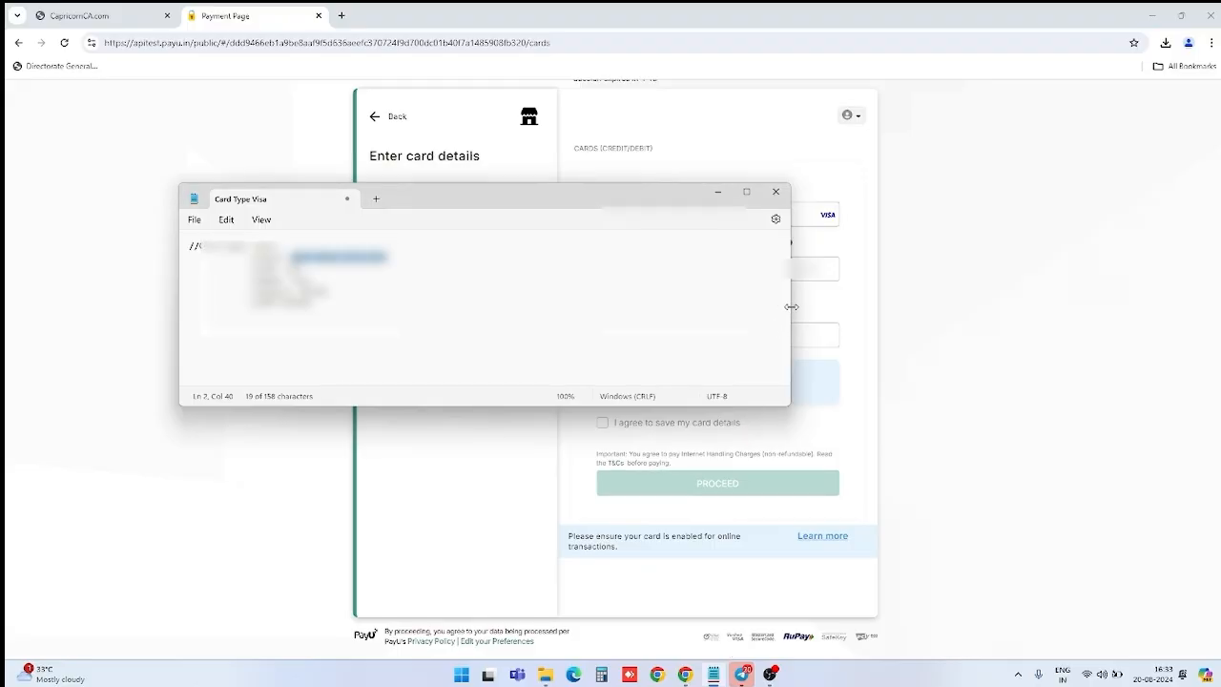
pyautogui.moveTo(792, 306); pyautogui.dragTo(437, 306)
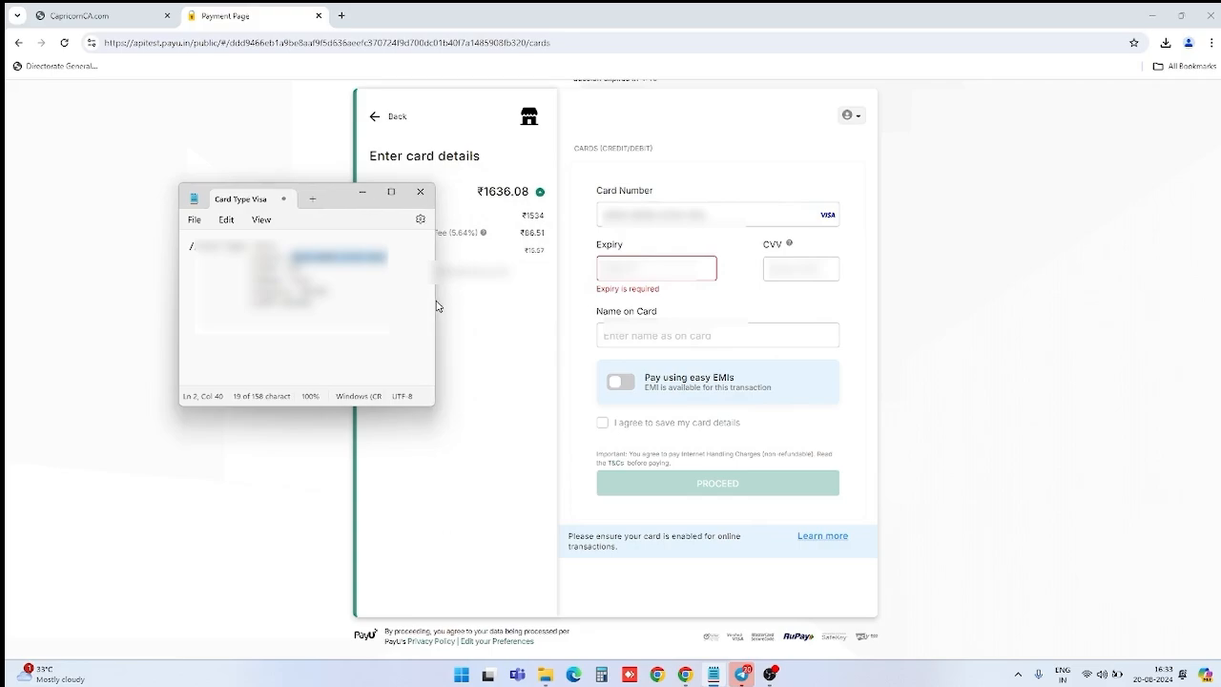
pyautogui.moveTo(330, 198); pyautogui.dragTo(185, 144)
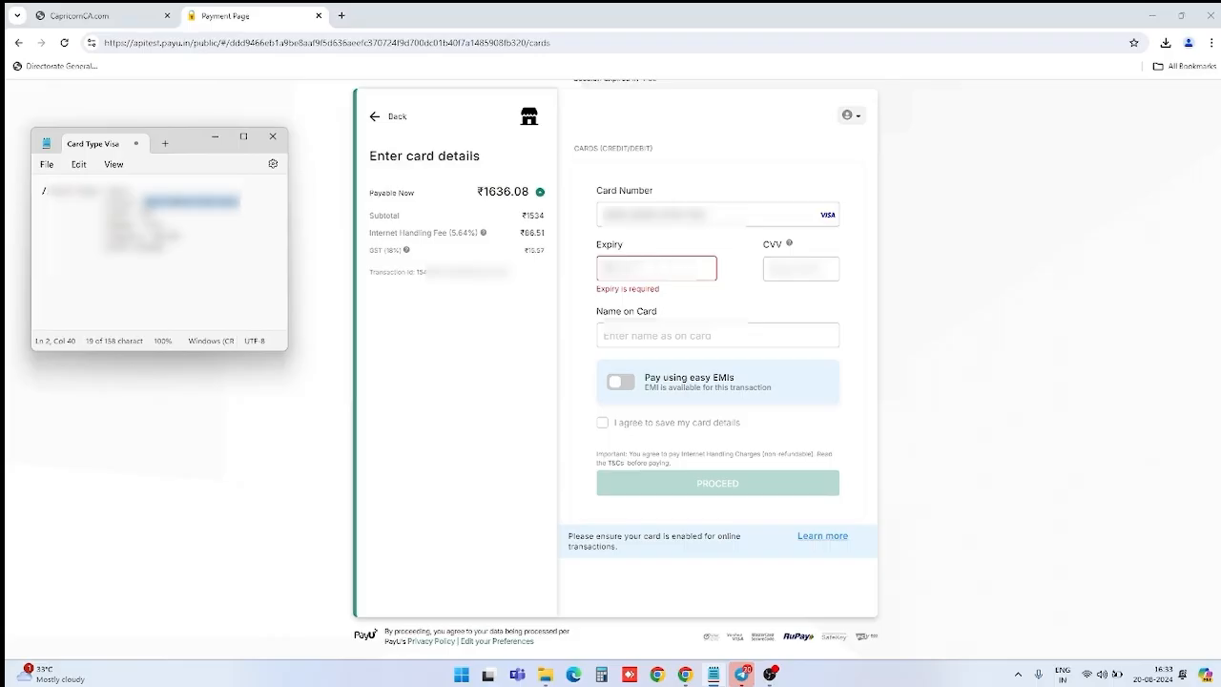
pyautogui.click(629, 269)
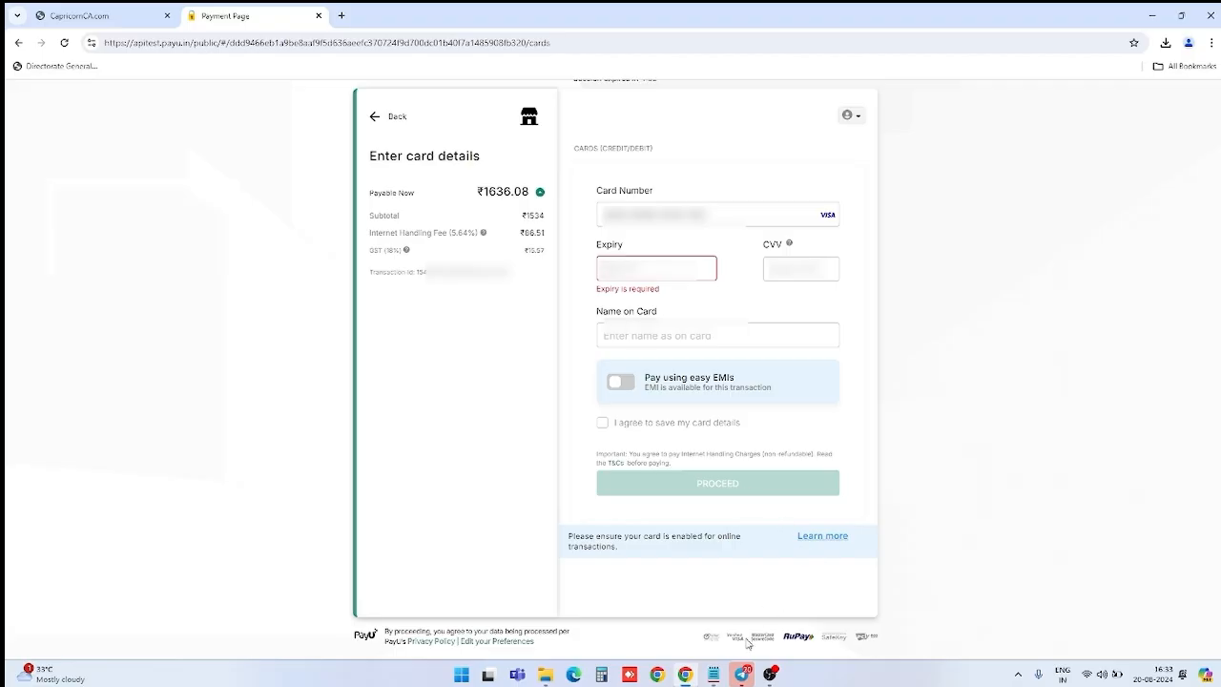
pyautogui.click(721, 678)
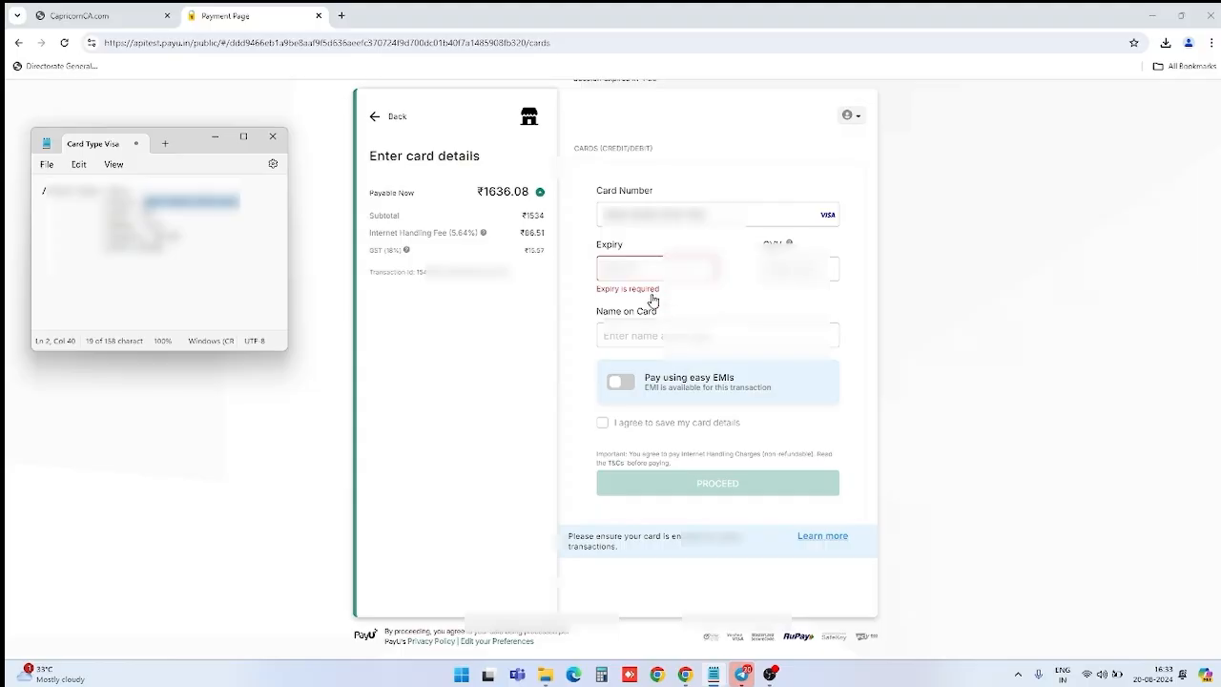
pyautogui.click(614, 269)
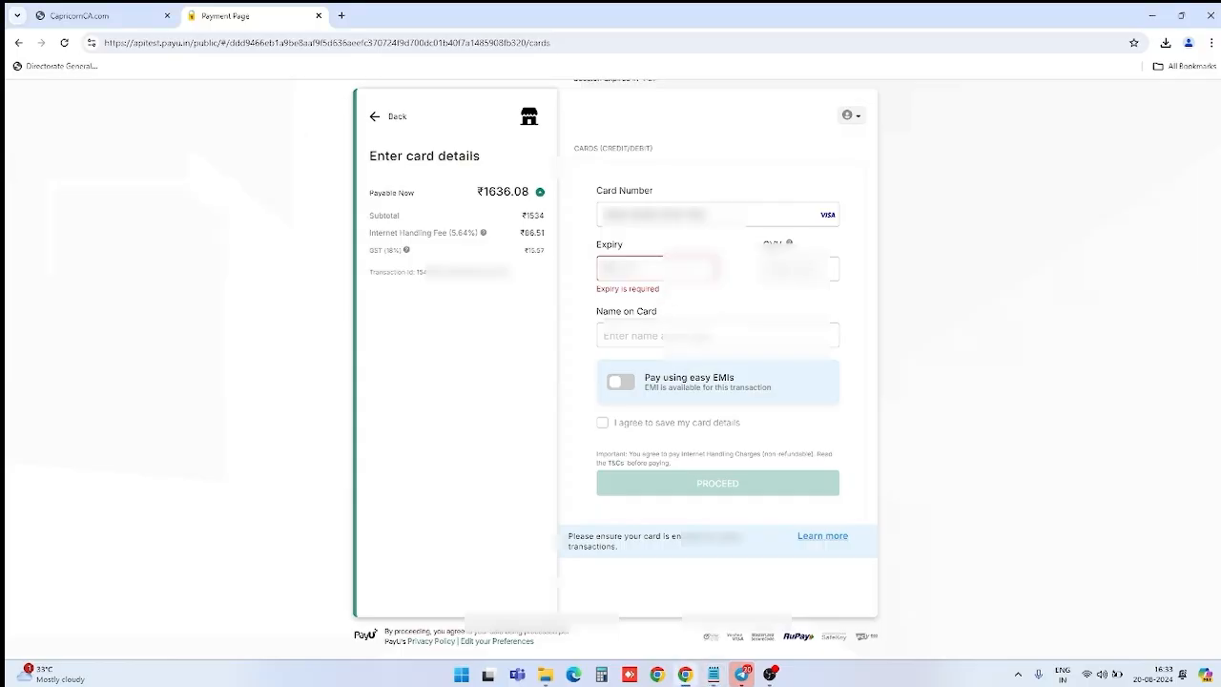
pyautogui.write('****')
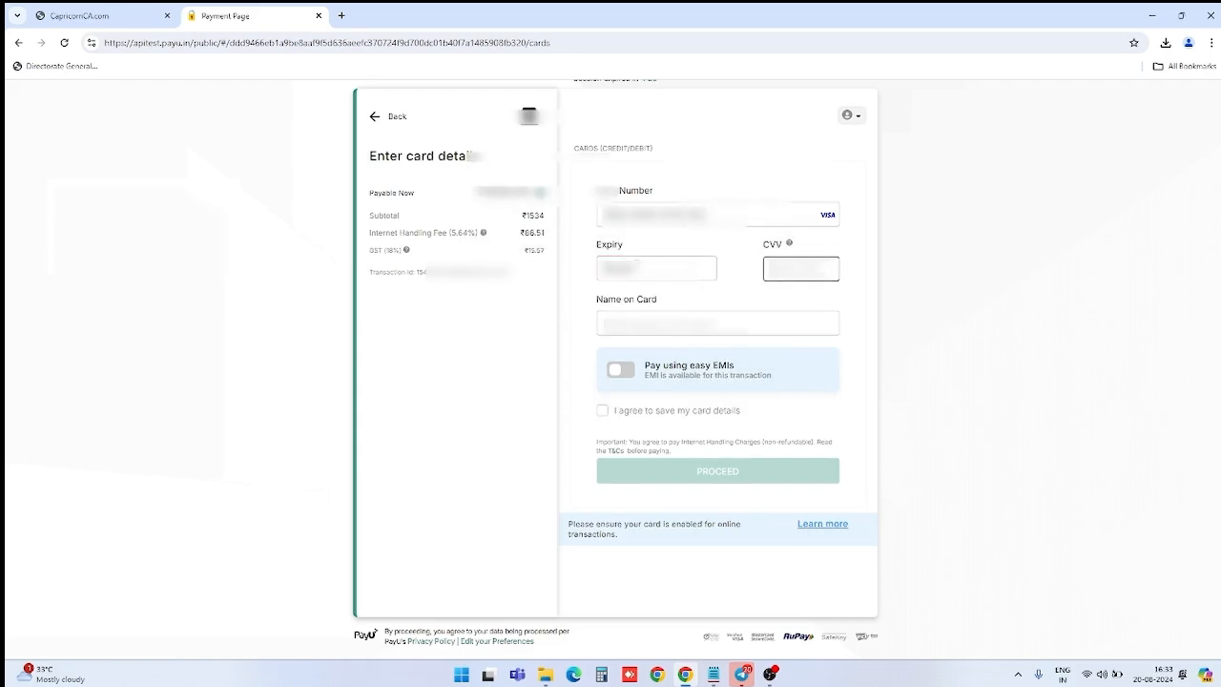
pyautogui.write('*')
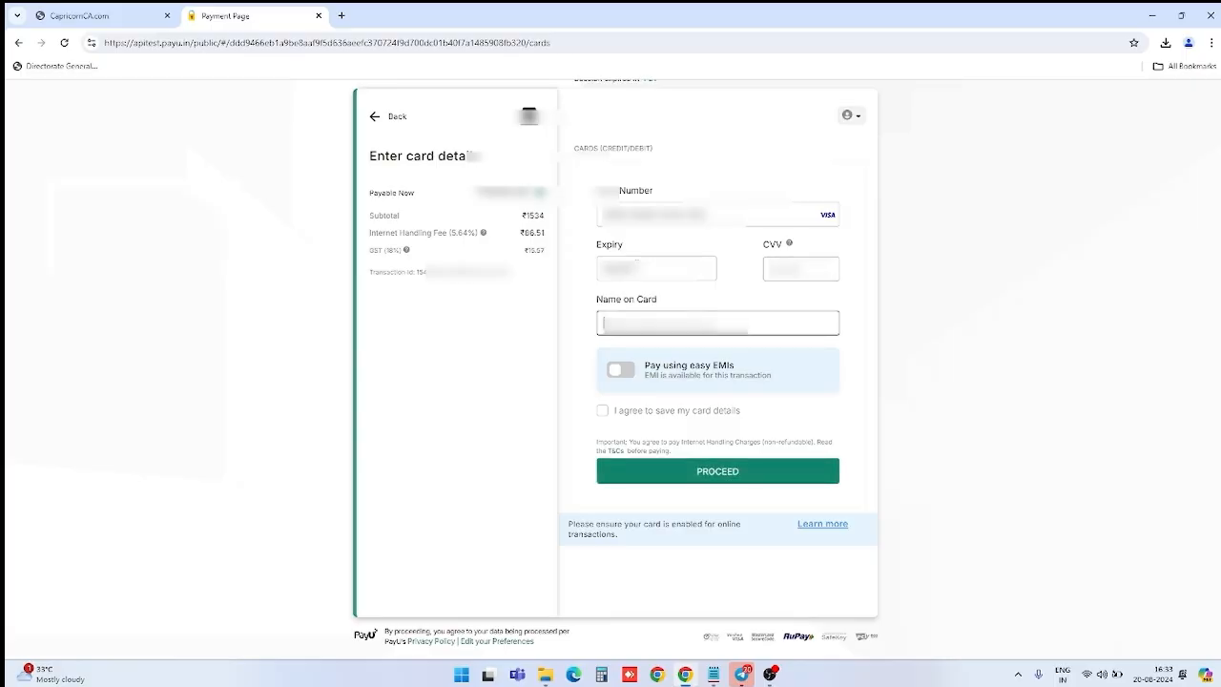
pyautogui.write('**')
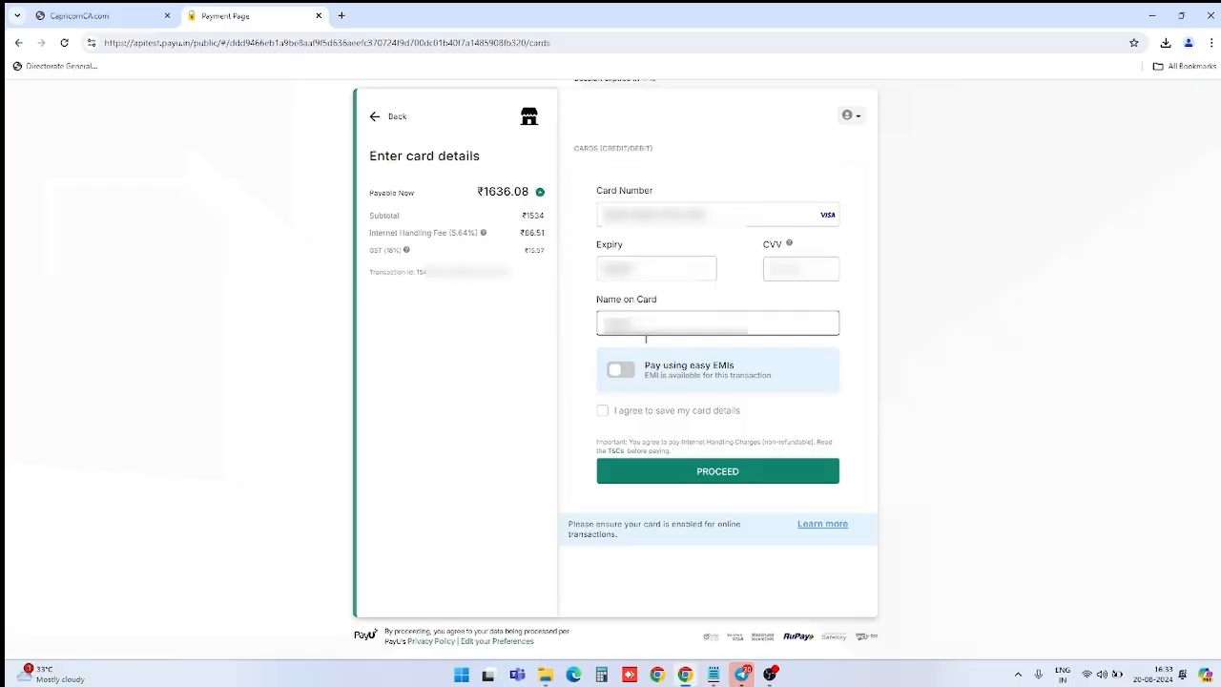
pyautogui.click(608, 414)
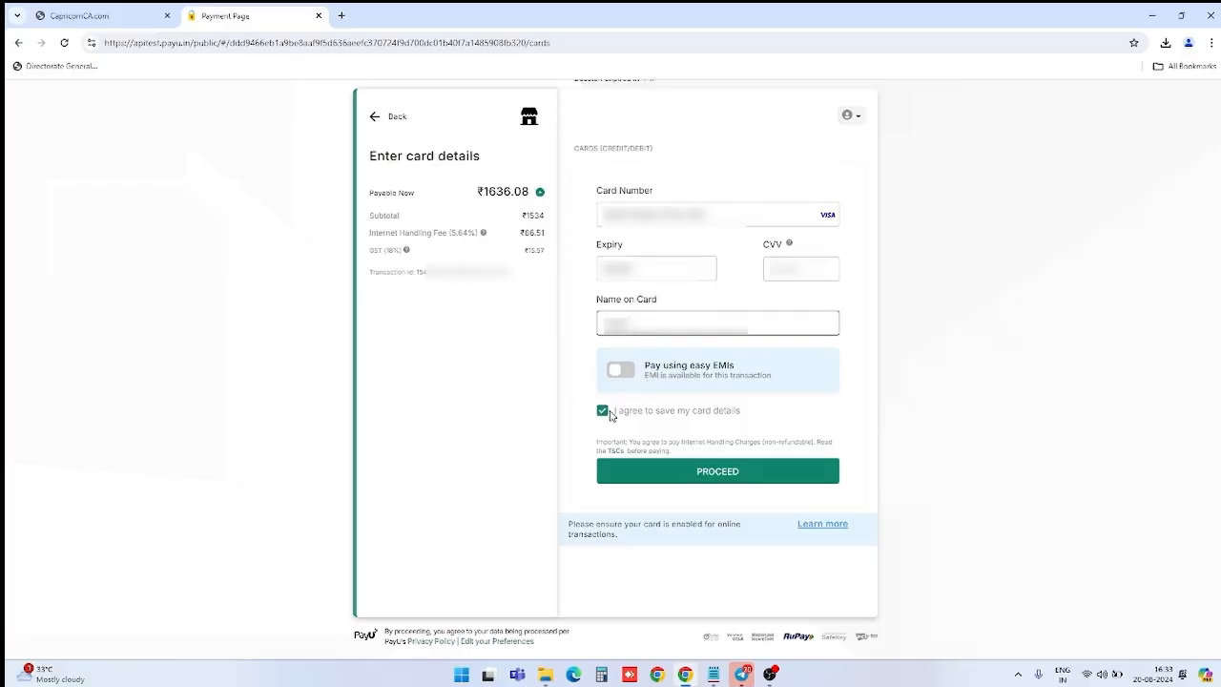
pyautogui.click(737, 473)
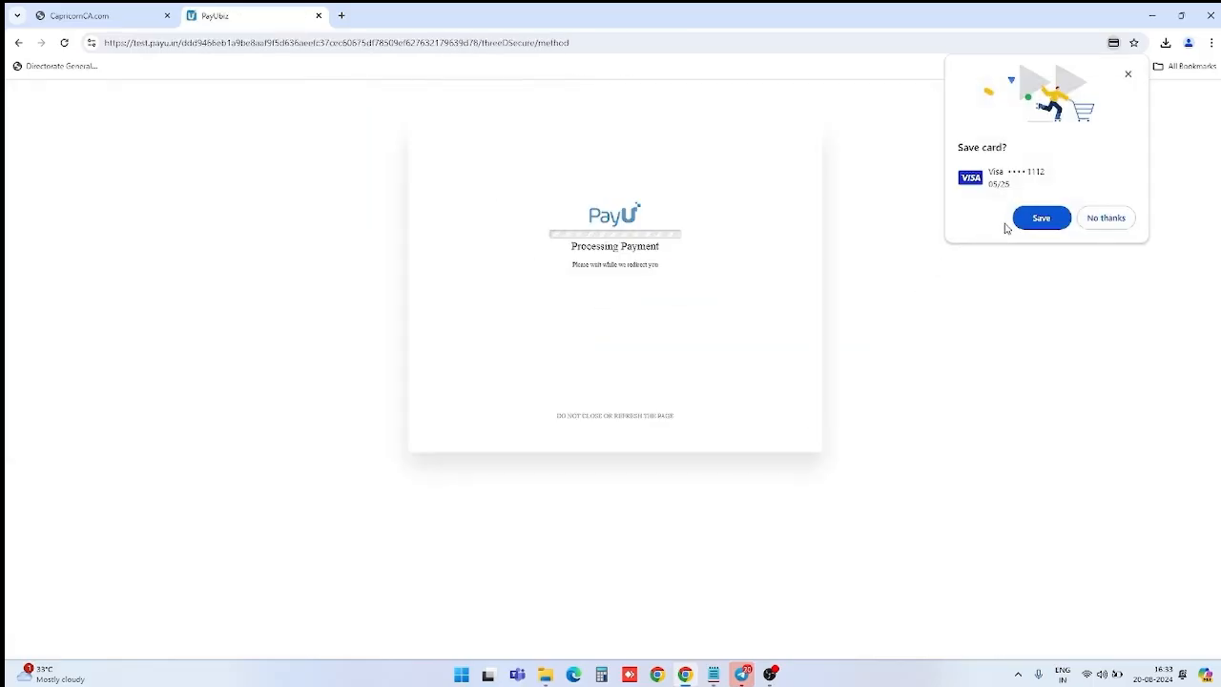
# Step: Decline browser card saving, enter the OTP in the 3DS simulator, and pay
pyautogui.click(1105, 219)
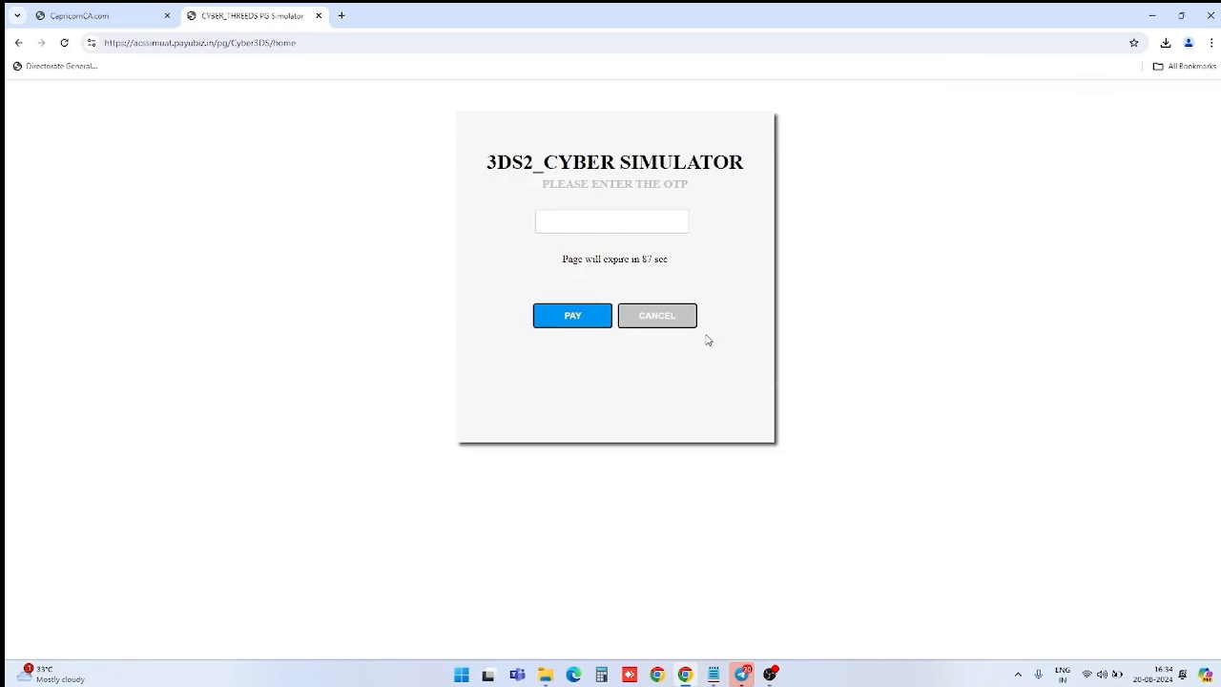
pyautogui.click(632, 223)
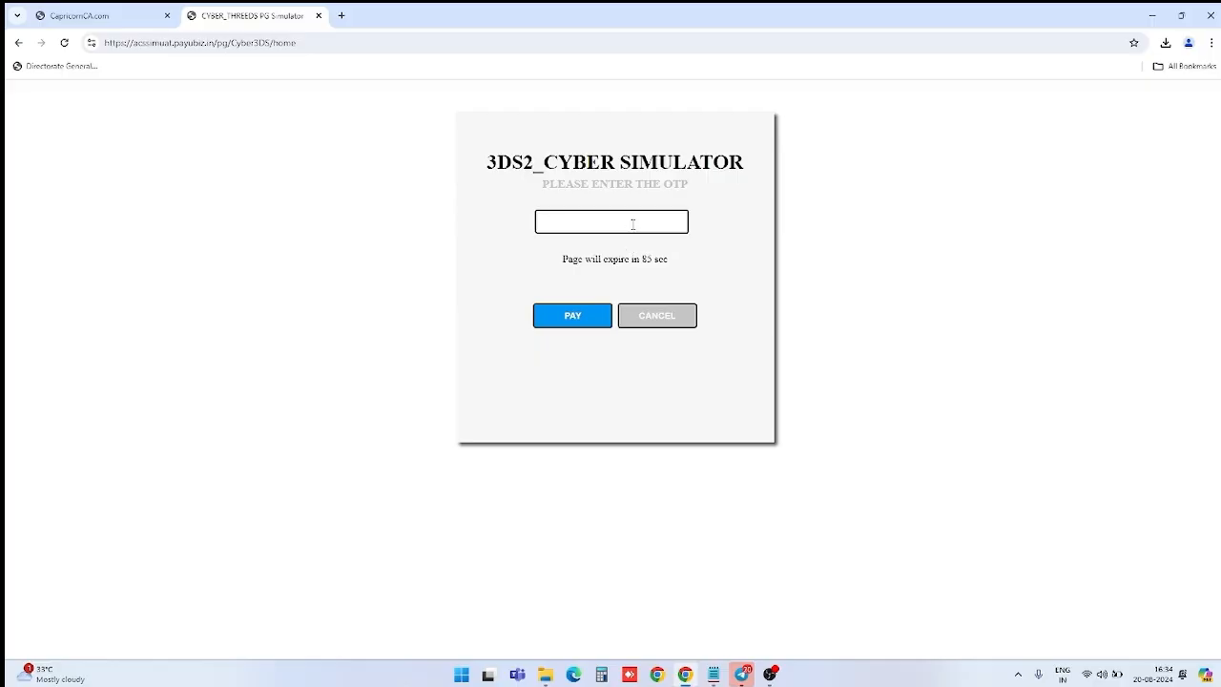
pyautogui.write('••••••')
pyautogui.click(576, 318)
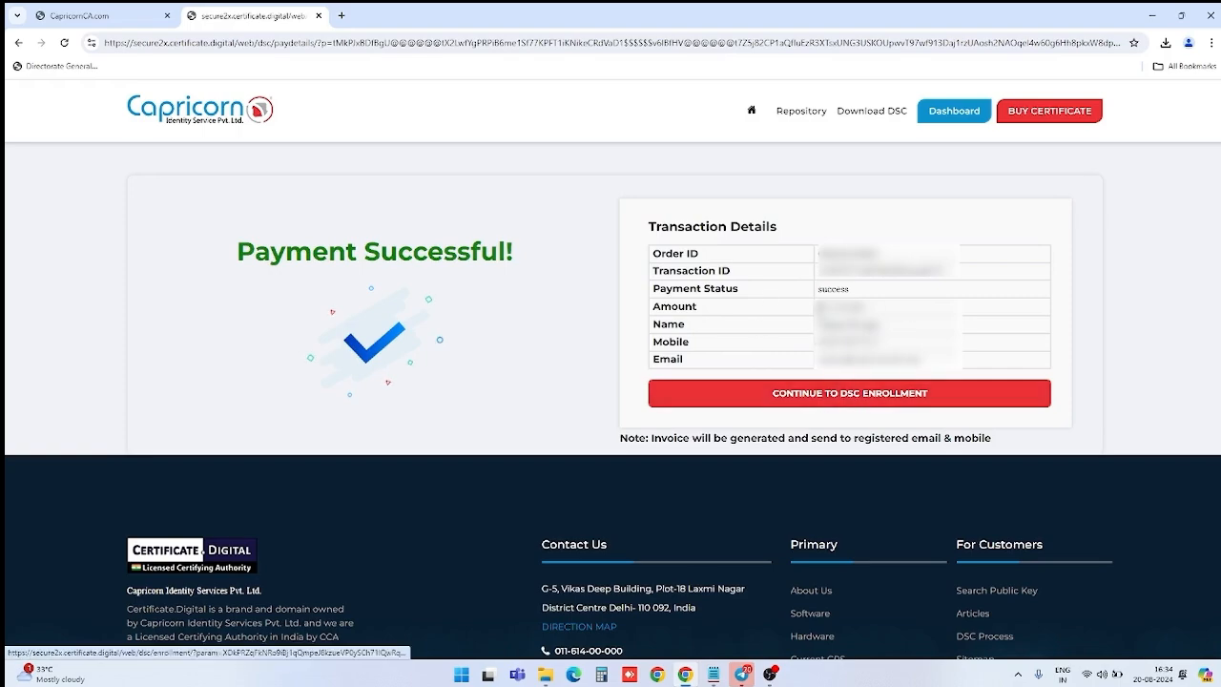
# Step: Continue to DSC enrollment and open the Customer Login page for the pending eSign
pyautogui.click(860, 401)
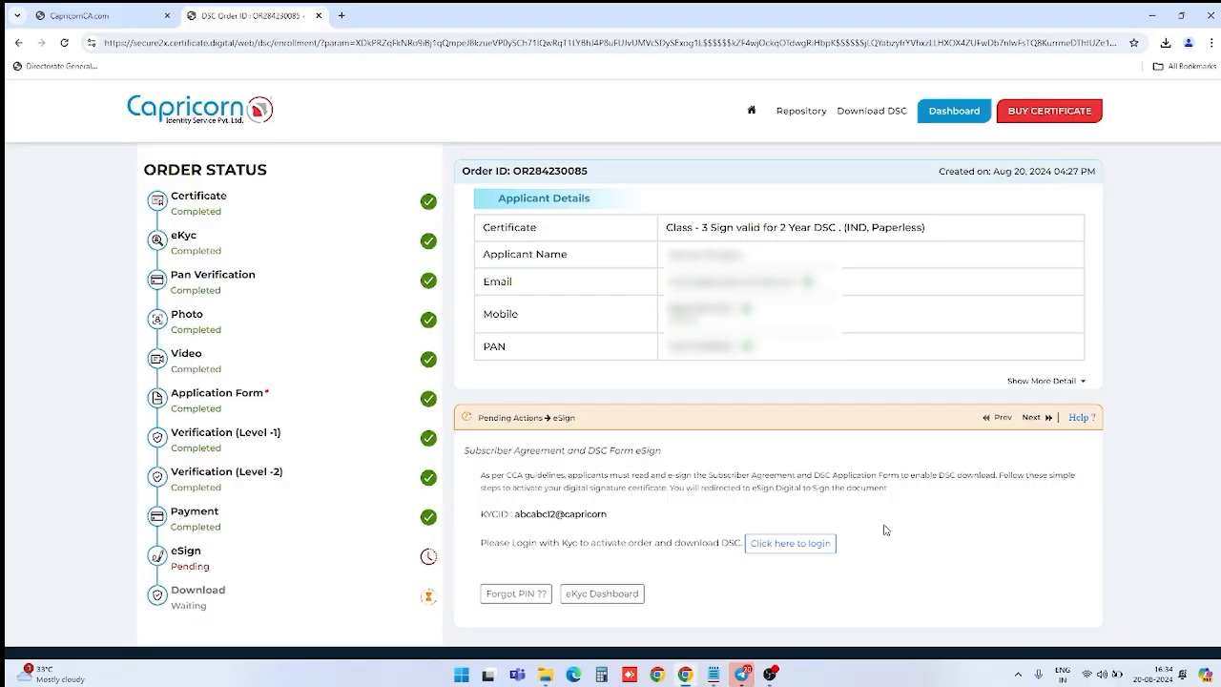
pyautogui.click(788, 552)
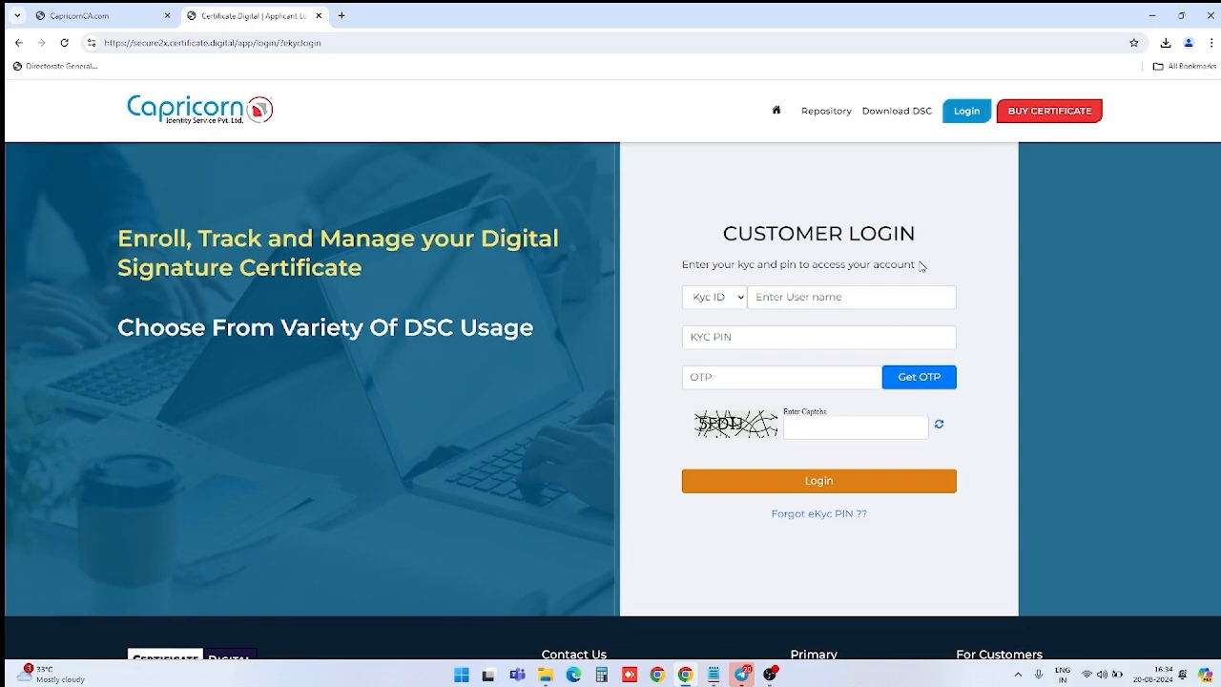
# Step: Fill in the KYC ID, KYC PIN and the captcha on the Customer Login page
pyautogui.click(812, 299)
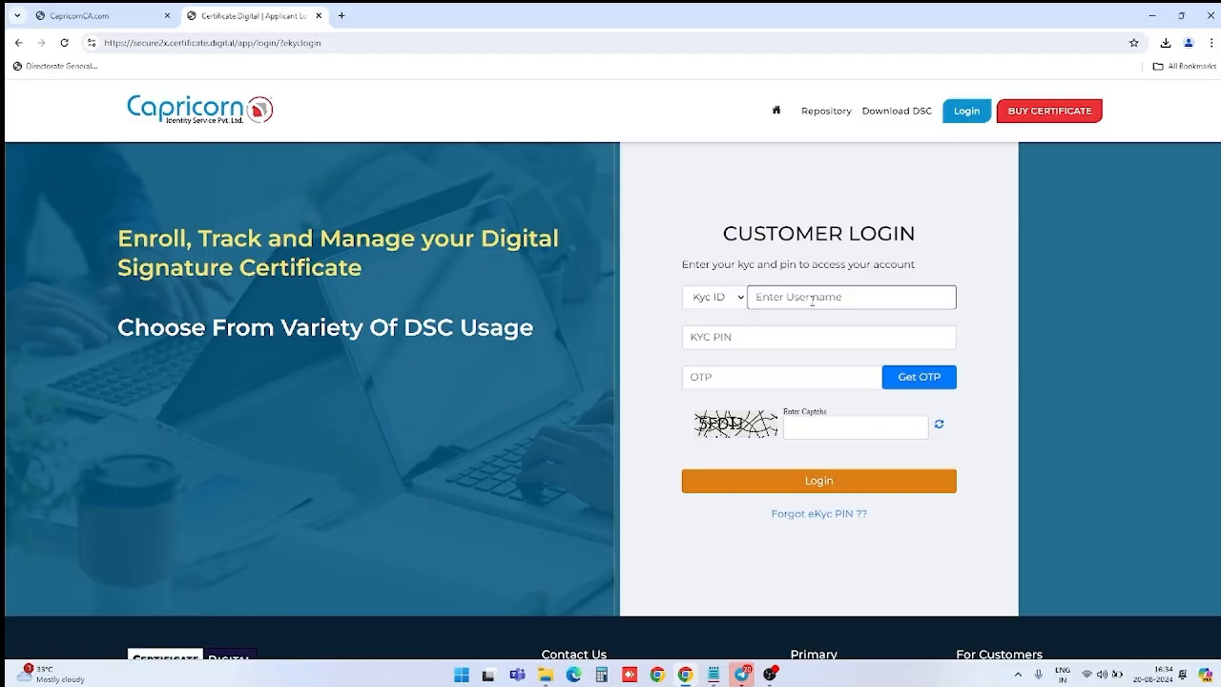
pyautogui.write('abcabc')
pyautogui.hotkey('ctrl', 'a')
pyautogui.write('12')
pyautogui.click(773, 330)
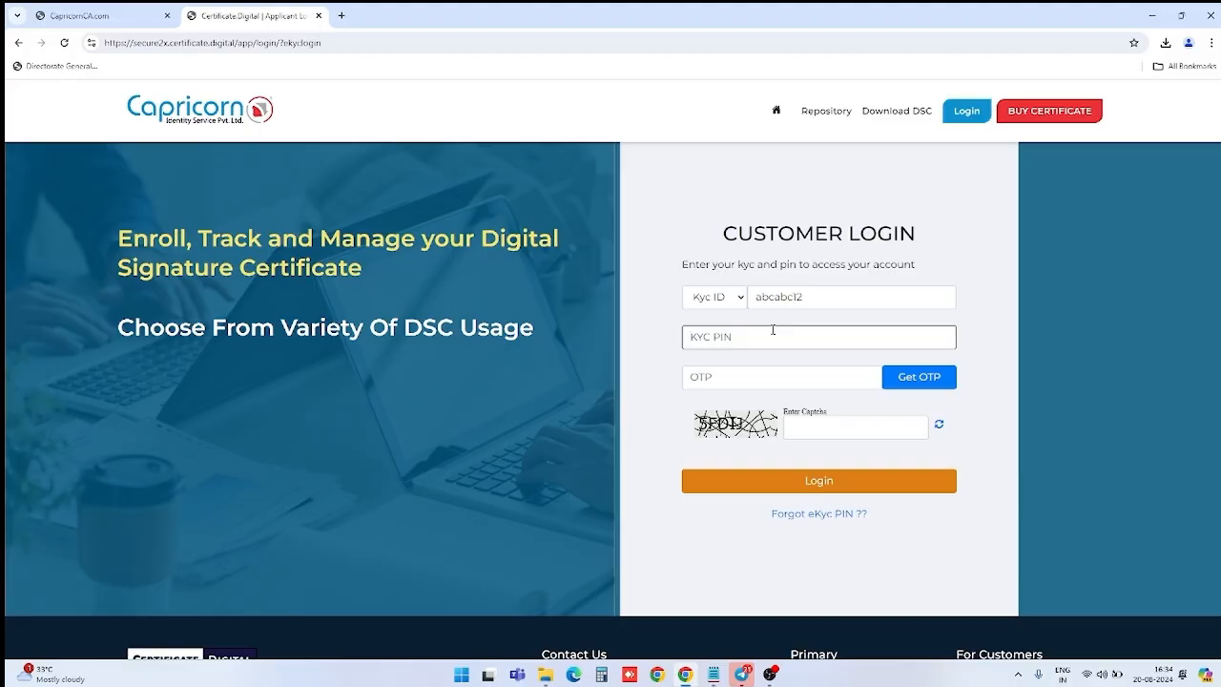
pyautogui.write('12345')
pyautogui.click(837, 431)
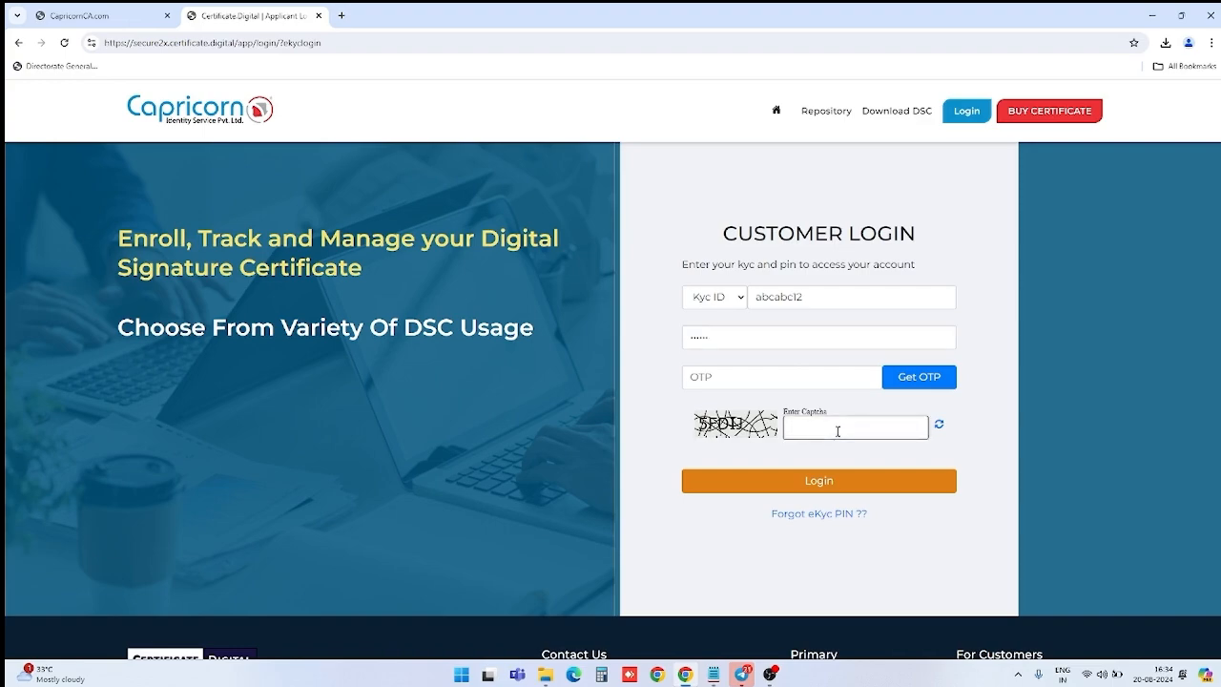
pyautogui.write('5FDIJ')
# Step: Request a login OTP, enter the received code, and log in to the dashboard
pyautogui.click(906, 379)
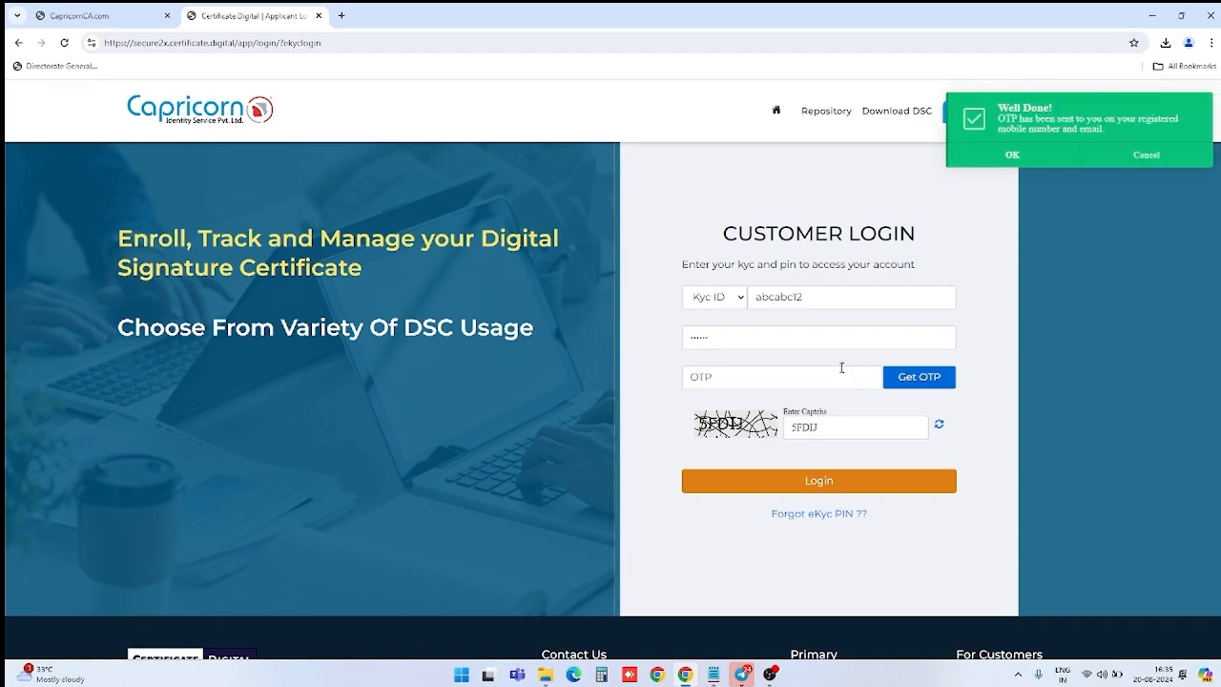
pyautogui.click(983, 165)
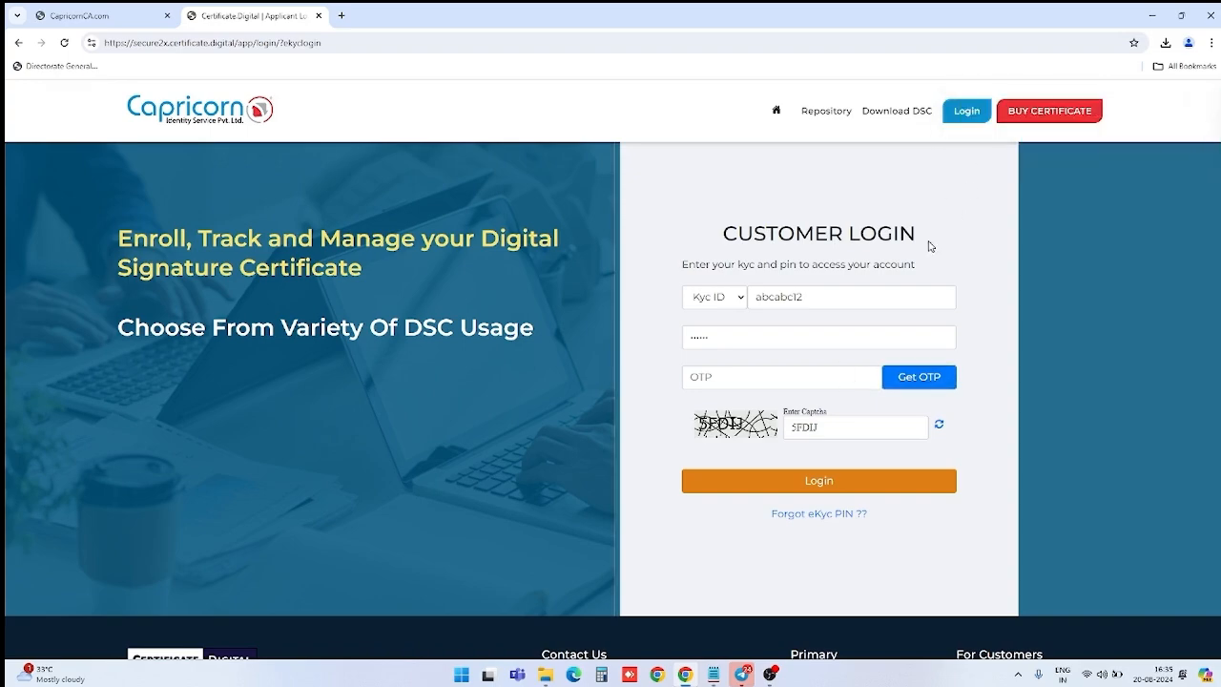
pyautogui.click(767, 381)
pyautogui.write('123')
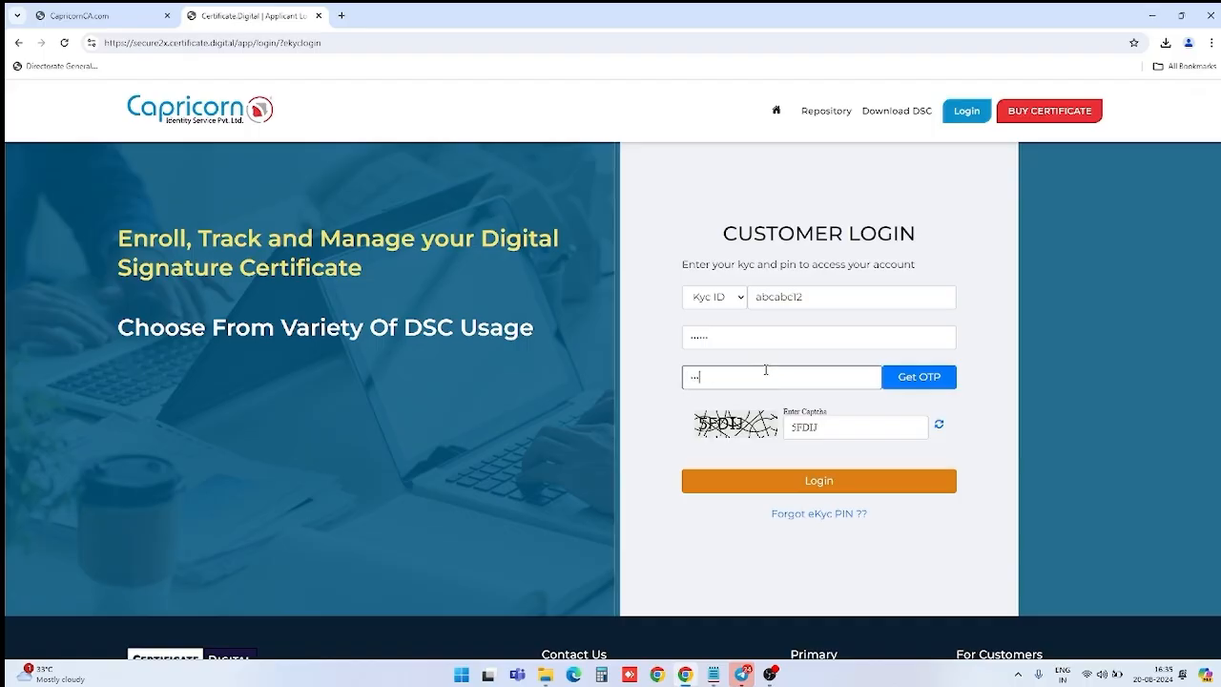
pyautogui.write('456')
pyautogui.click(887, 485)
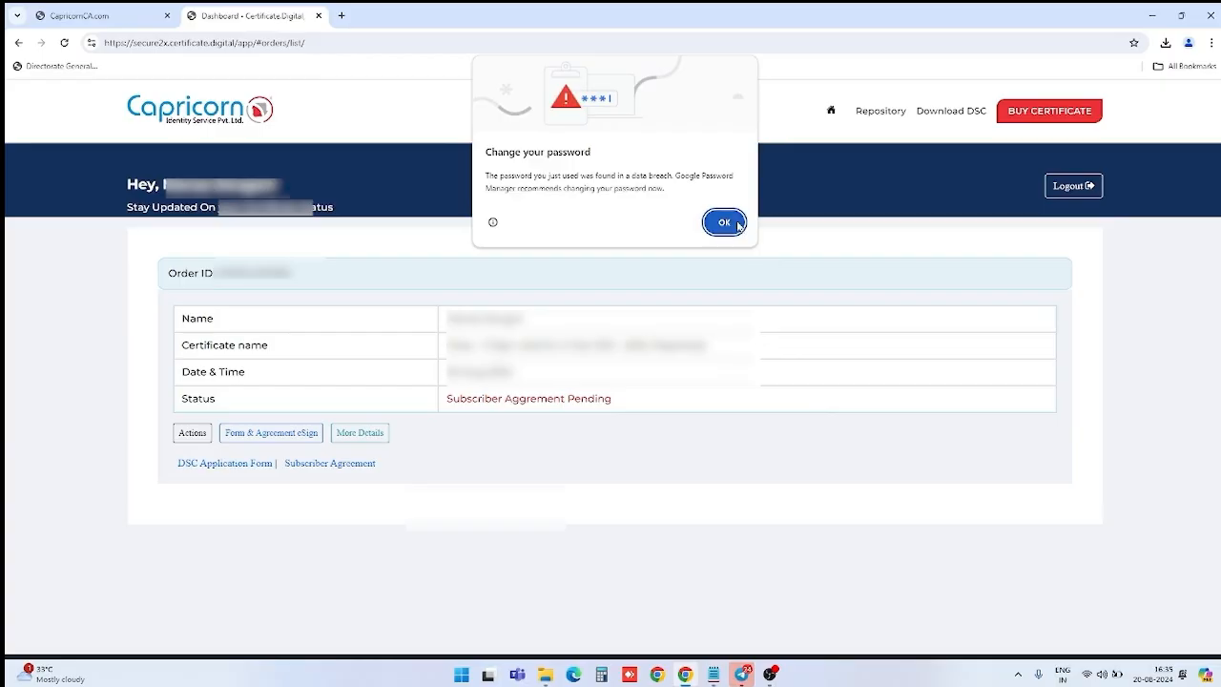
# Step: Dismiss the password warning and send the Form & Agreement eSign request, confirming with OK
pyautogui.click(738, 225)
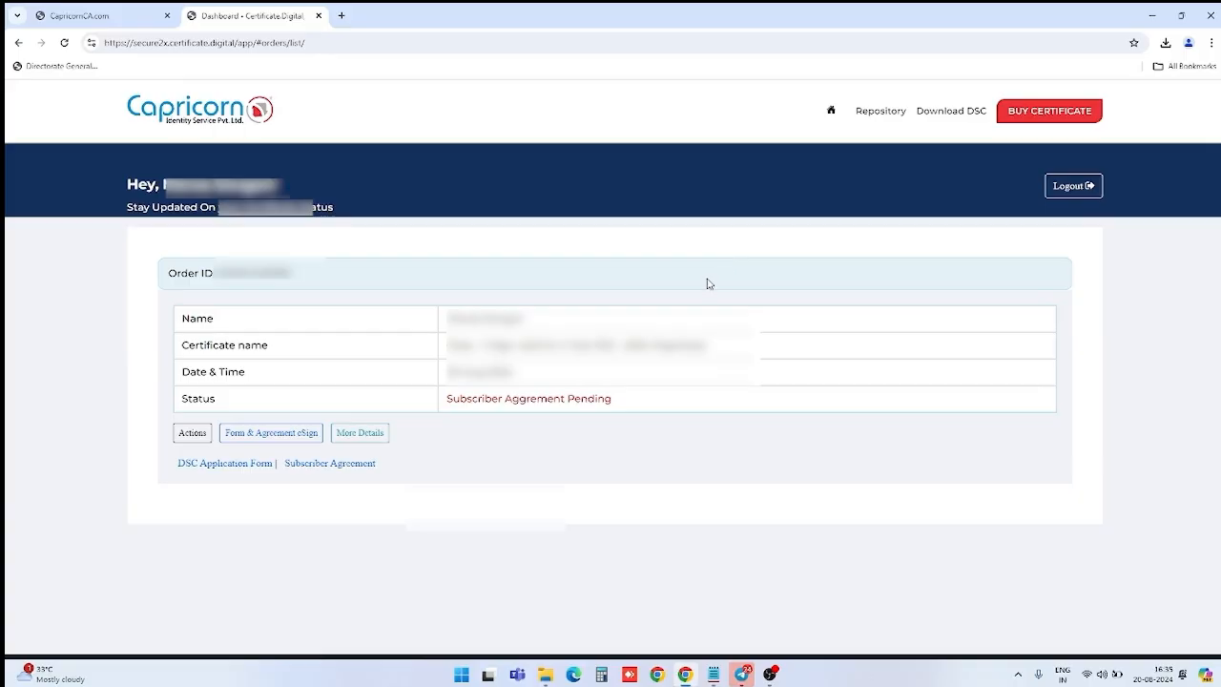
pyautogui.click(282, 446)
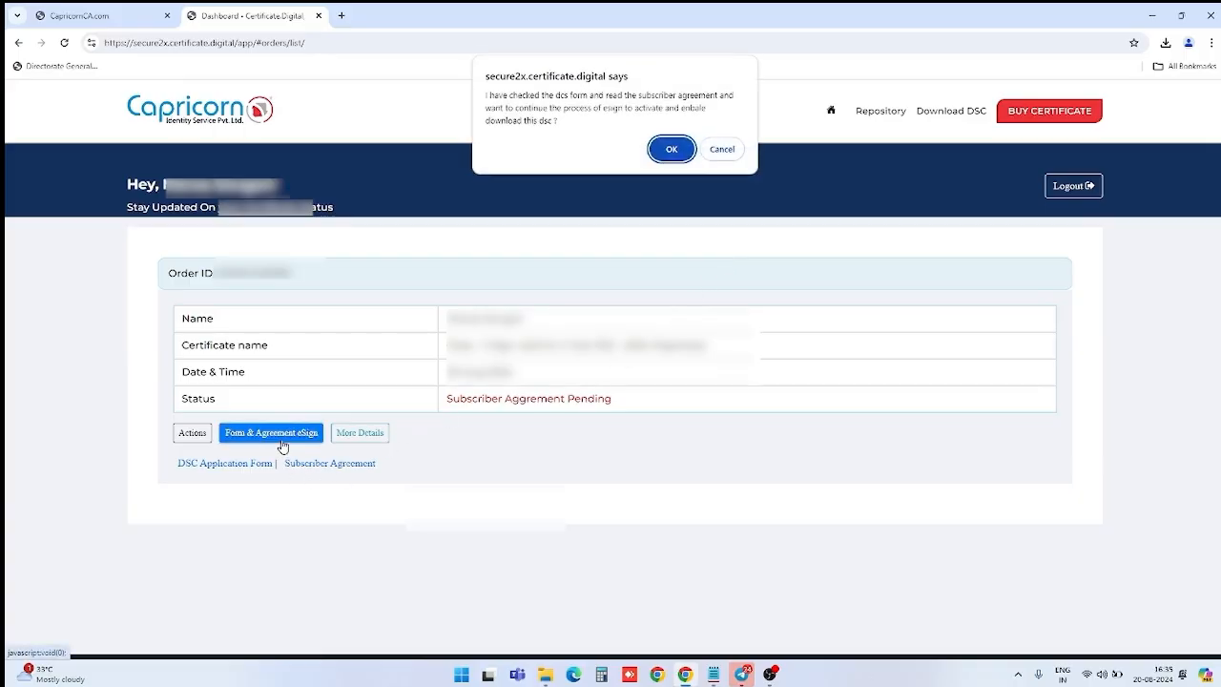
pyautogui.click(669, 158)
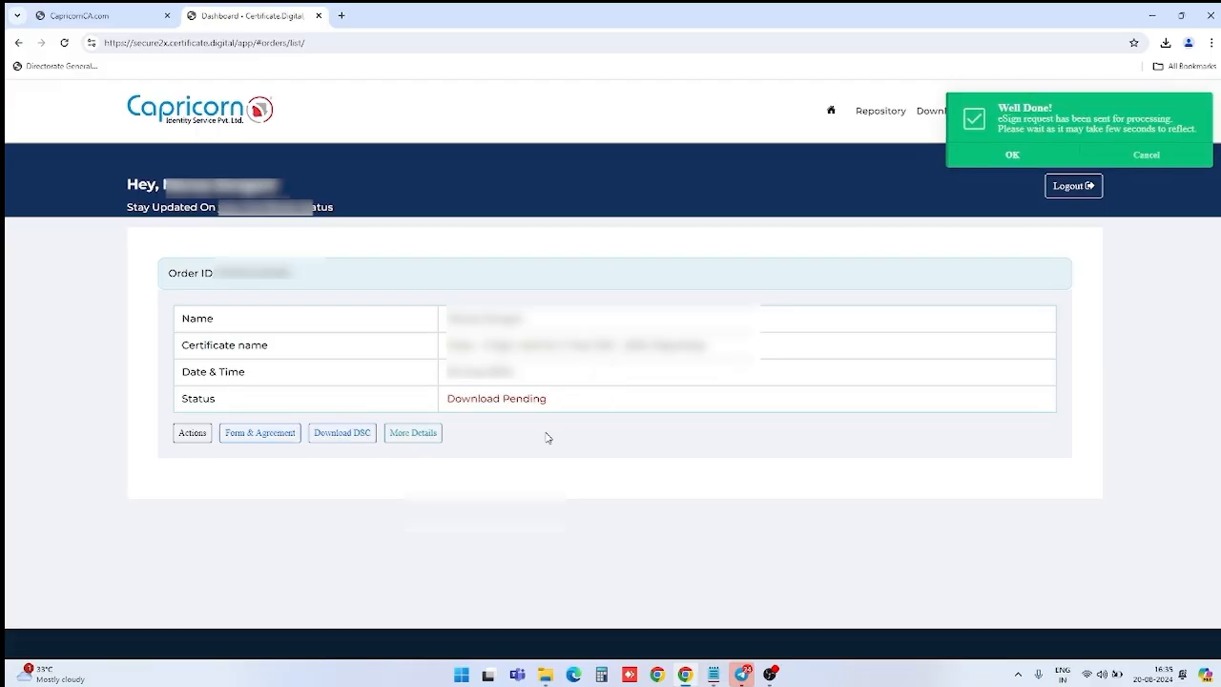
pyautogui.click(1011, 155)
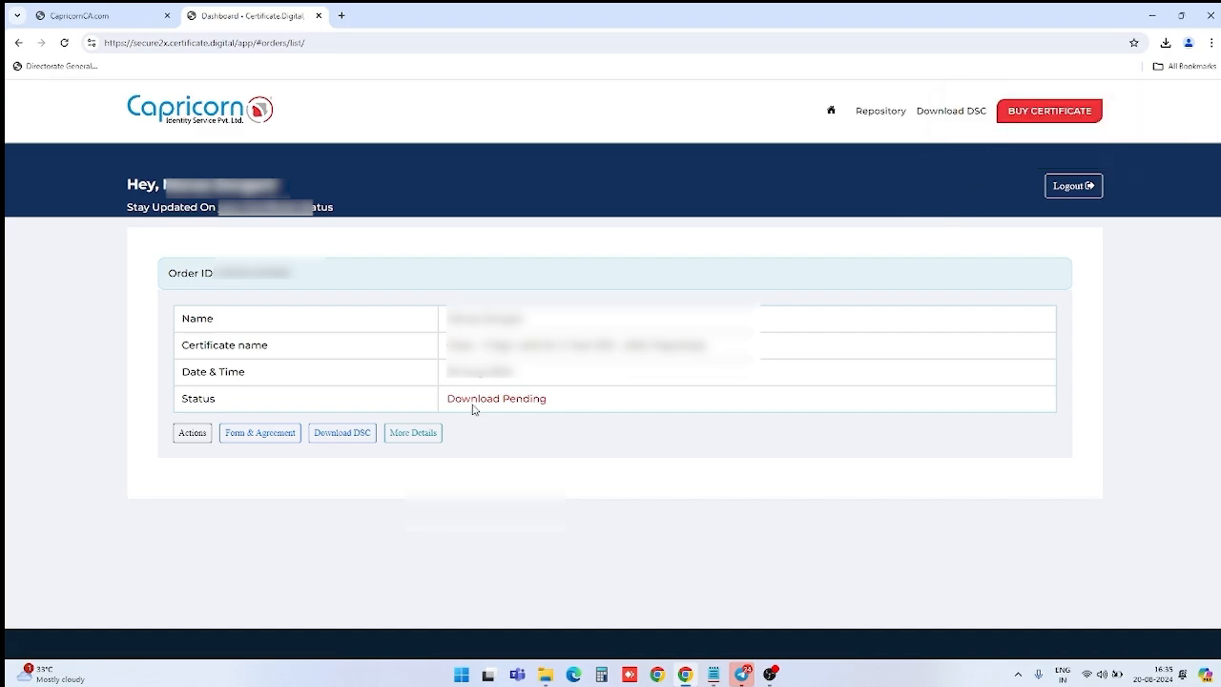
pyautogui.moveTo(469, 397); pyautogui.dragTo(545, 399)
pyautogui.click(542, 408)
# Step: Open Download DSC and enter a 5–8 character download key
pyautogui.click(354, 438)
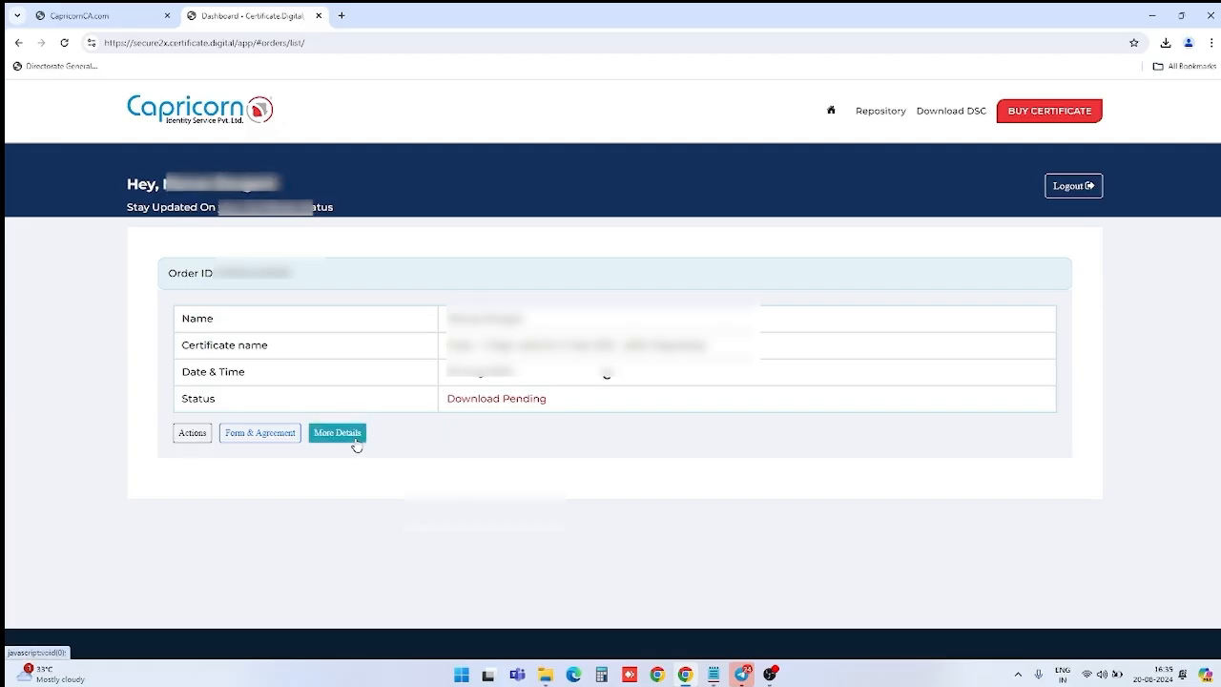
pyautogui.scroll(-2, 420, 436)
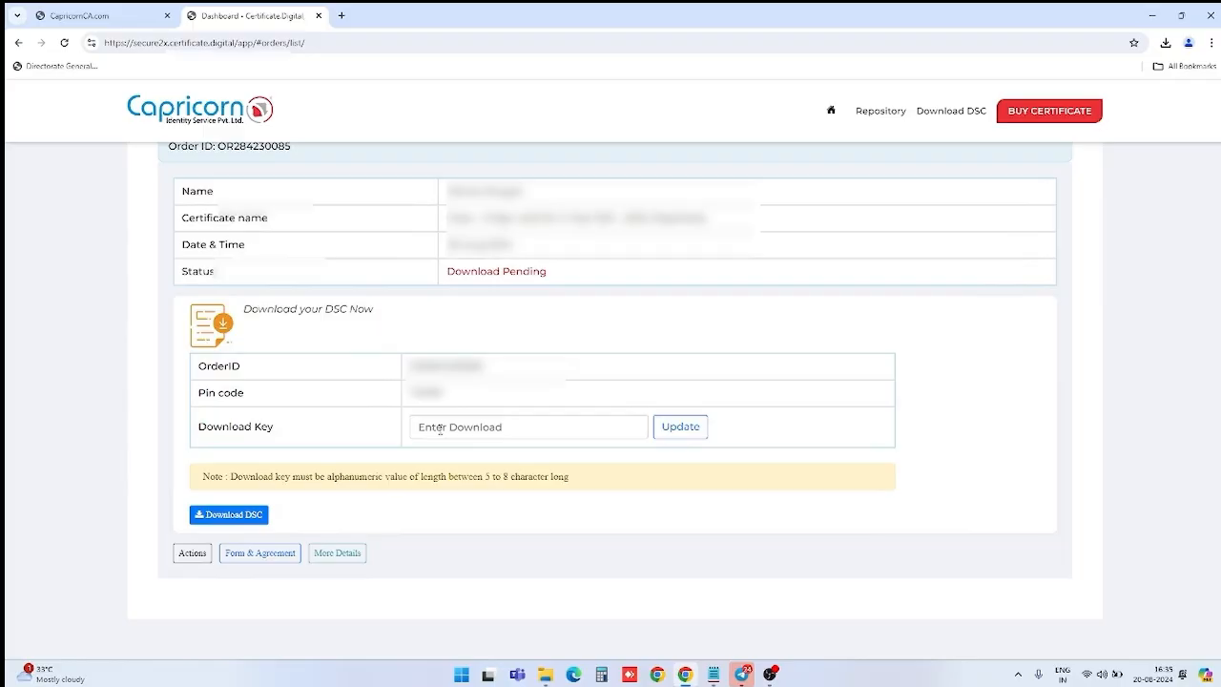
pyautogui.click(441, 430)
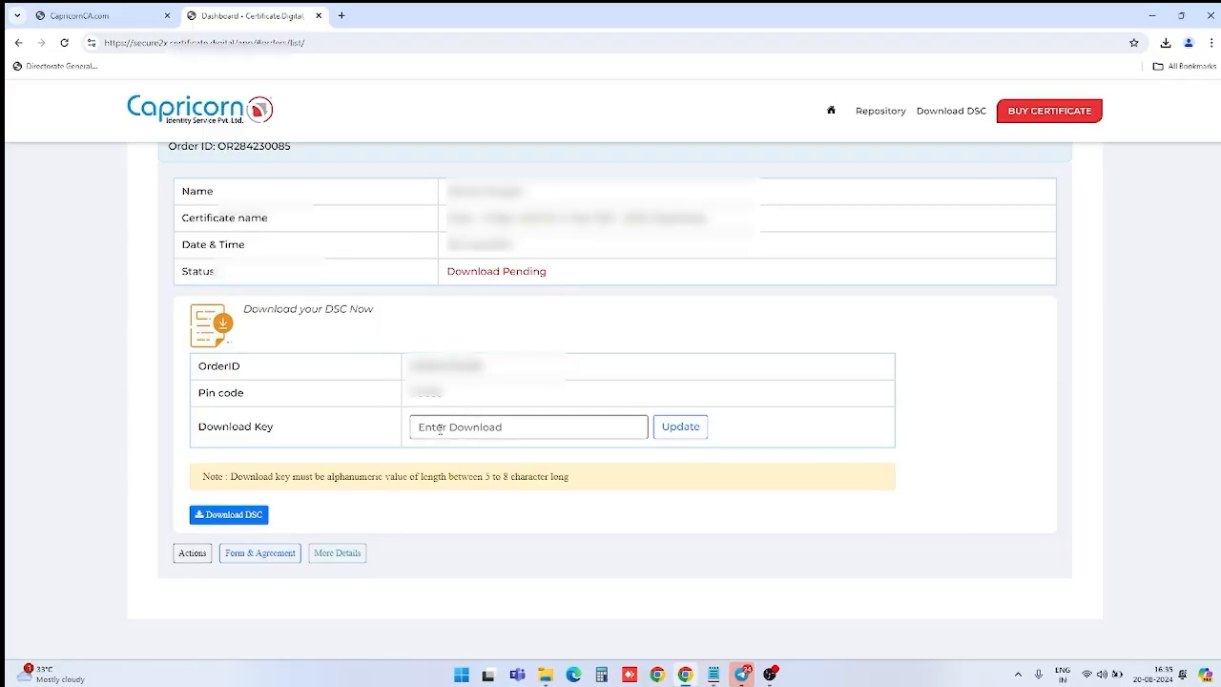
pyautogui.write('abc12')
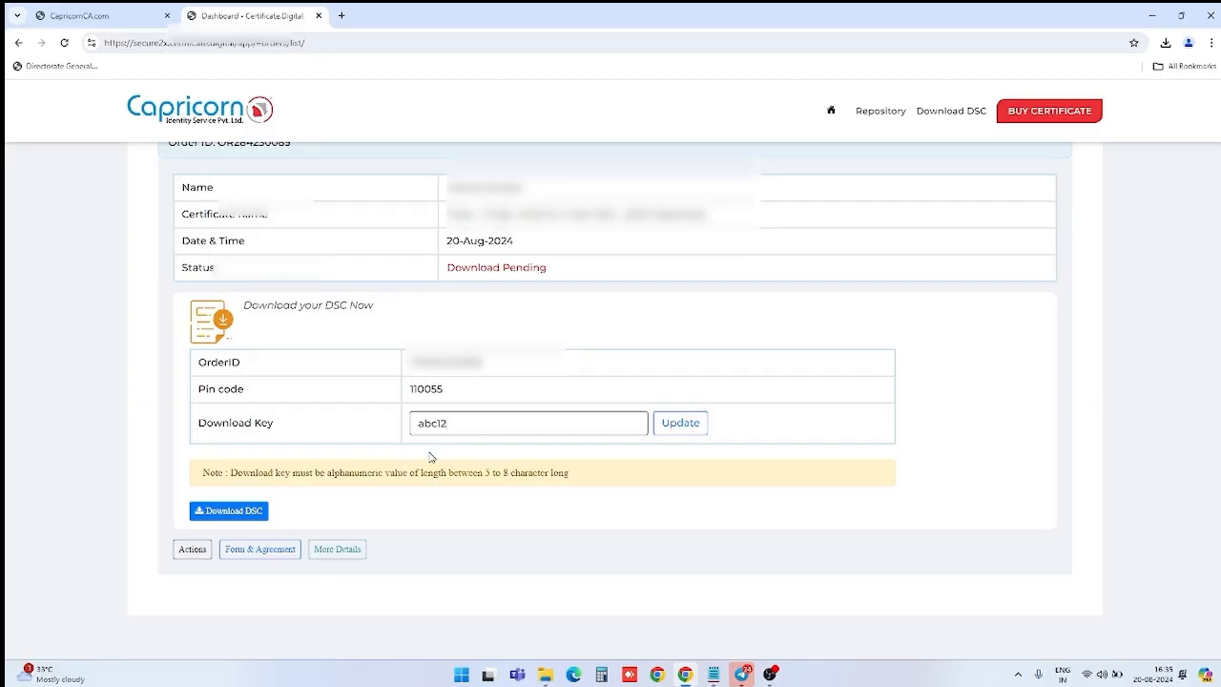
pyautogui.scroll(2, 430, 453)
pyautogui.scroll(-2, 430, 461)
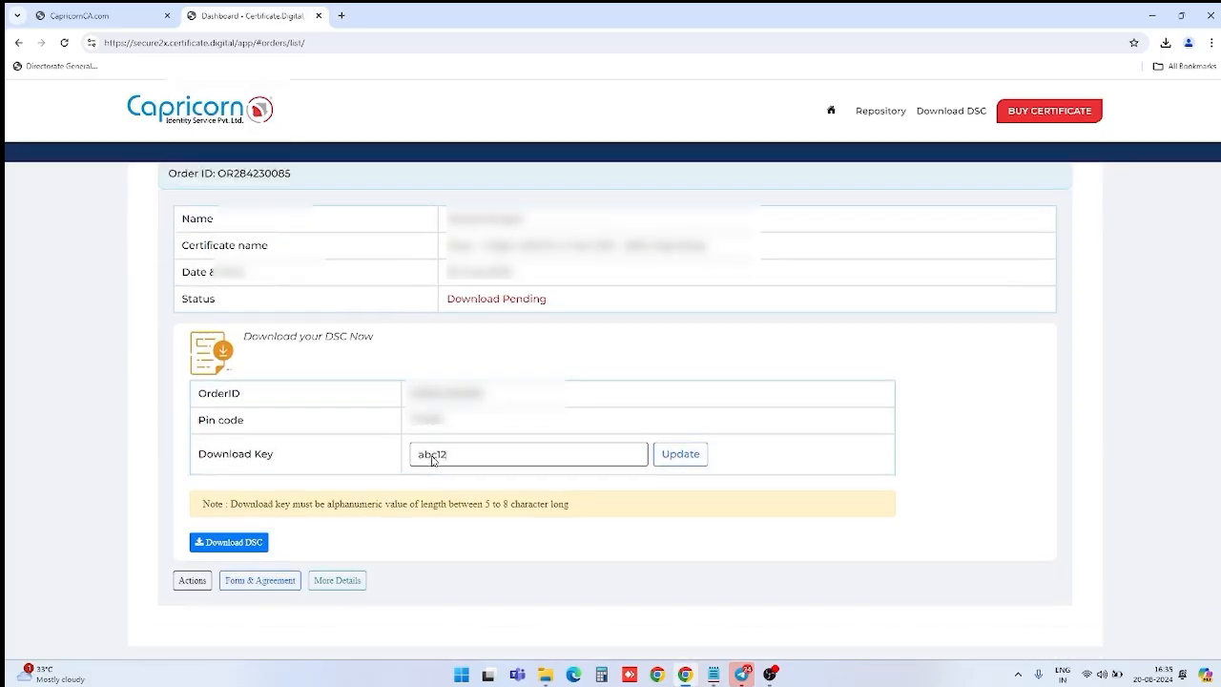
pyautogui.scroll(1, 436, 462)
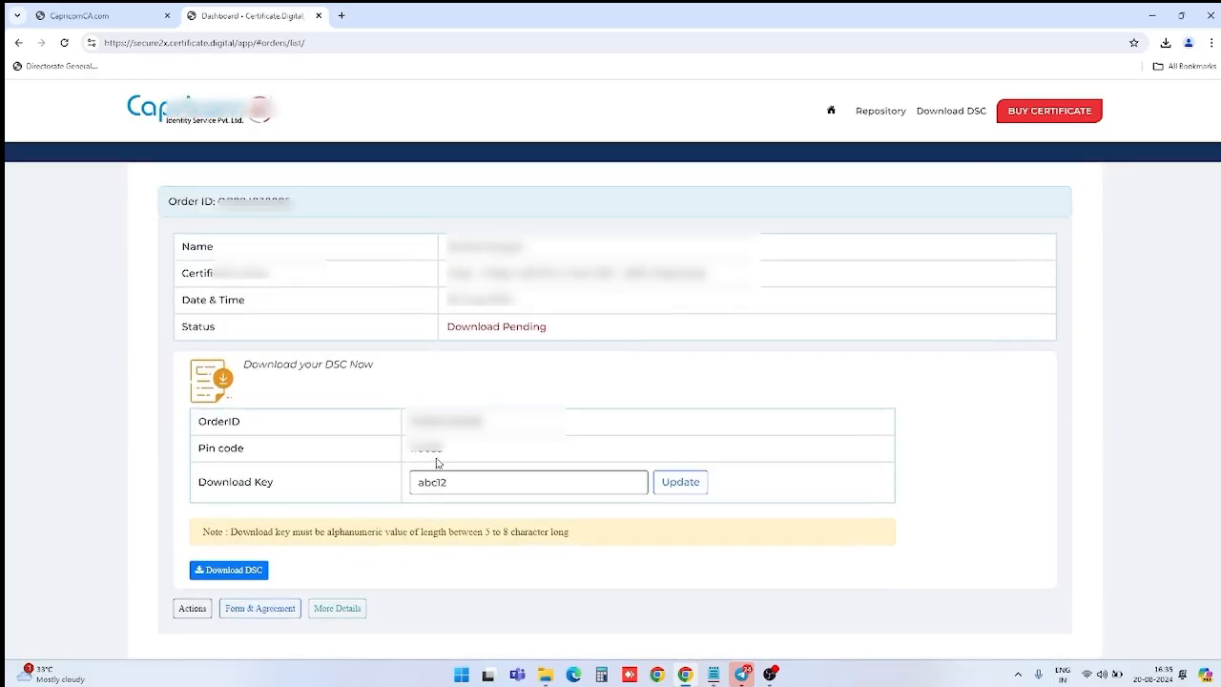
# Step: Update the download key, confirm with OK, and close the success notice
pyautogui.click(693, 492)
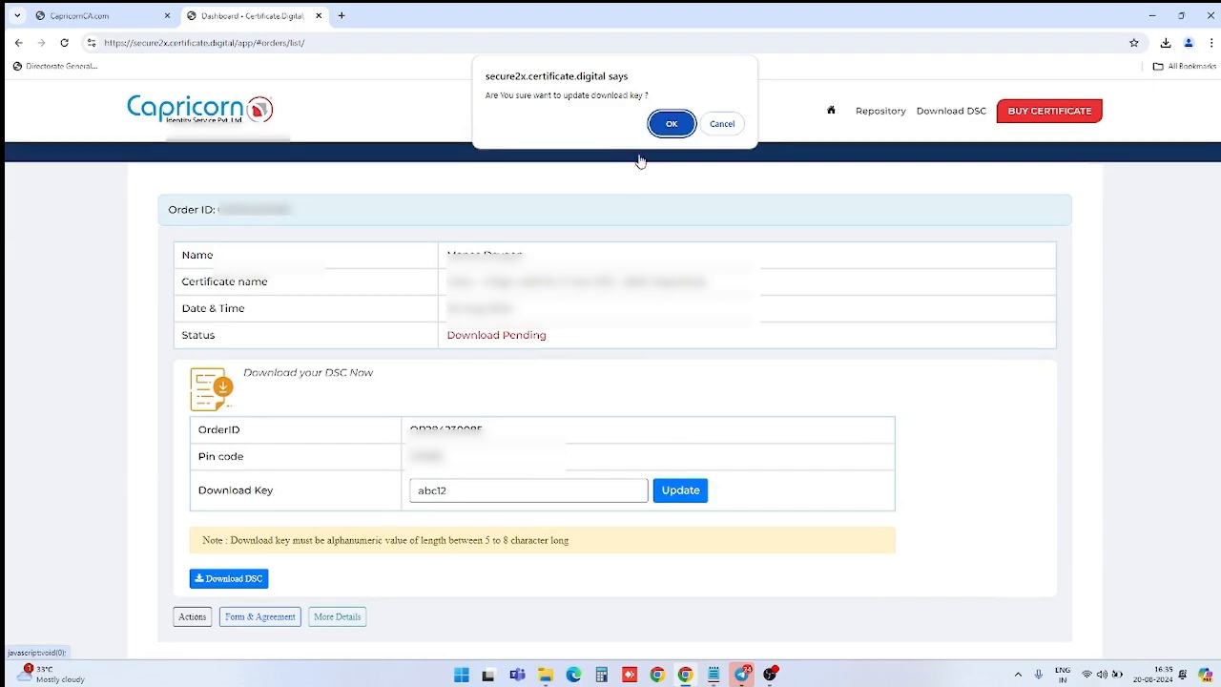
pyautogui.click(670, 125)
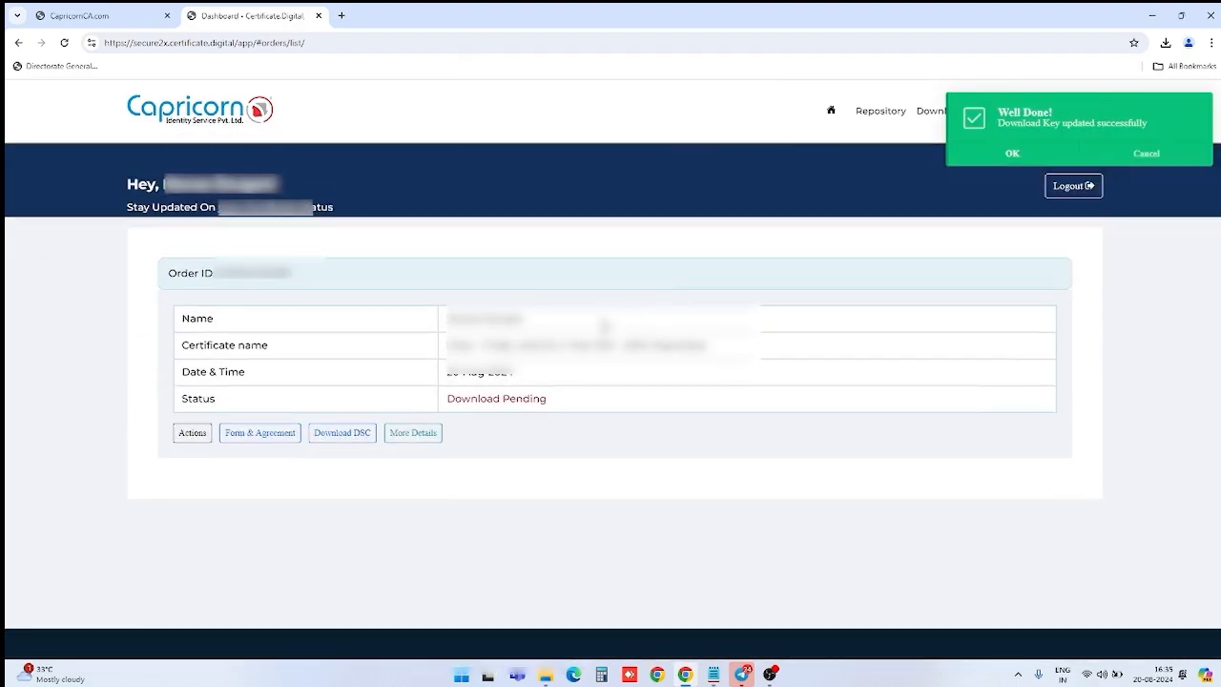
pyautogui.scroll(-2, 572, 374)
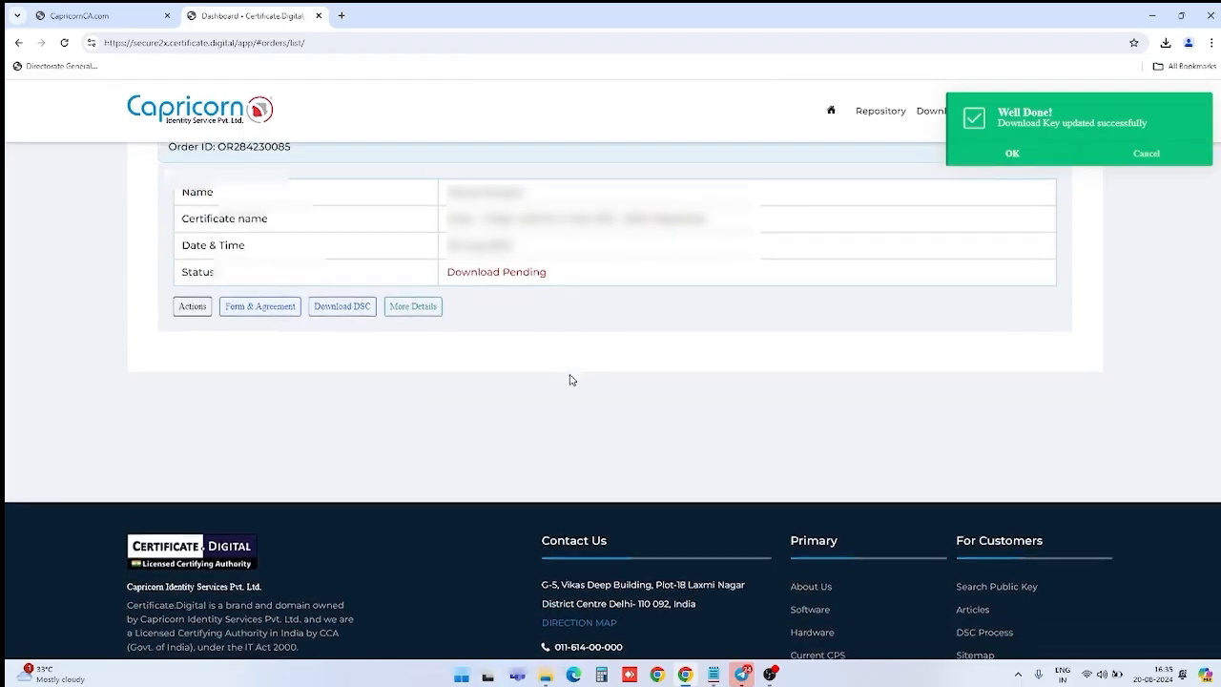
pyautogui.scroll(1, 555, 349)
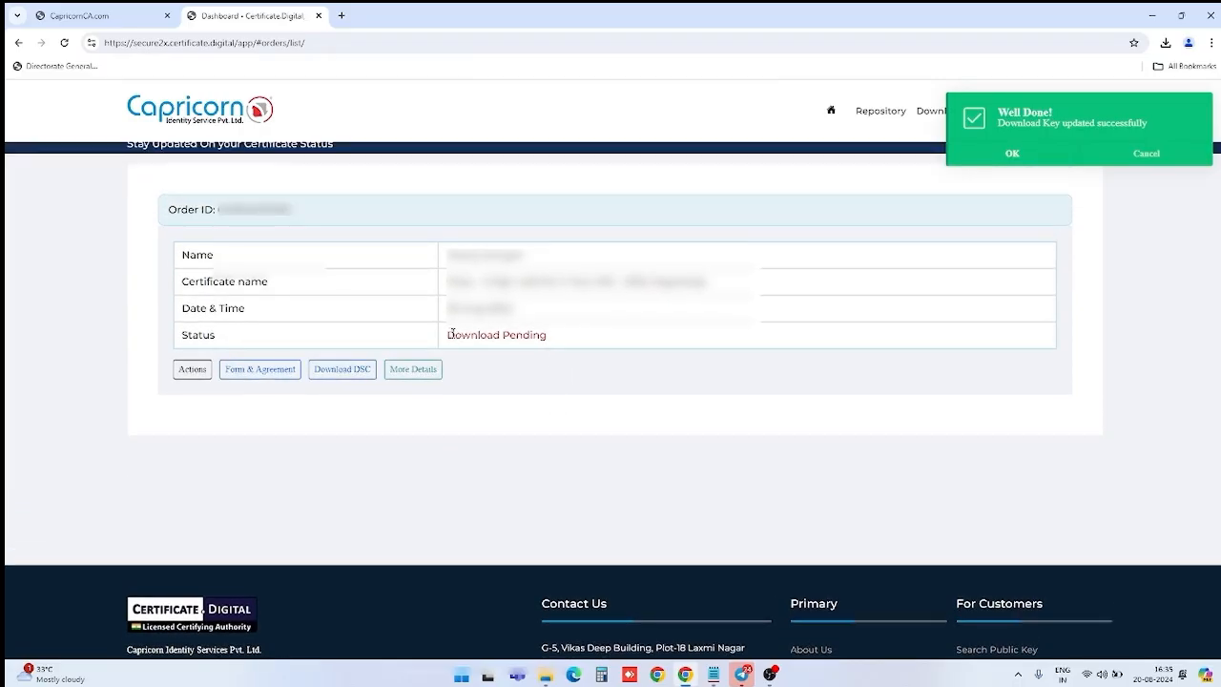
pyautogui.moveTo(448, 334); pyautogui.dragTo(545, 335)
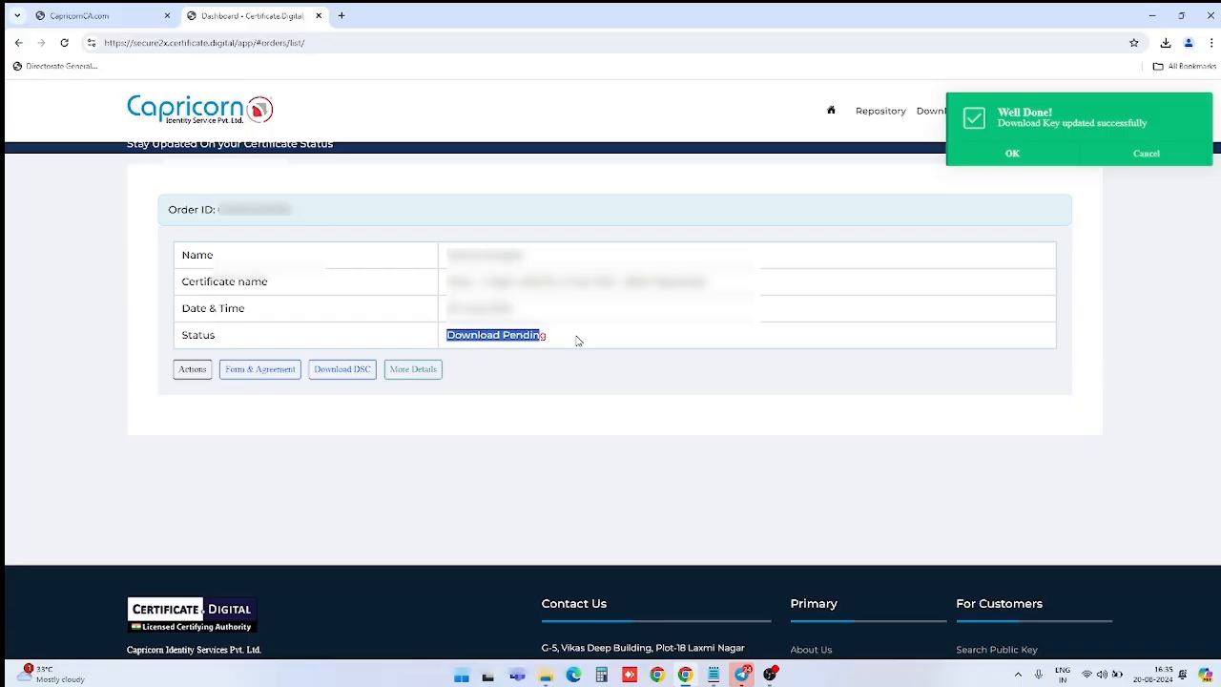
pyautogui.click(1013, 155)
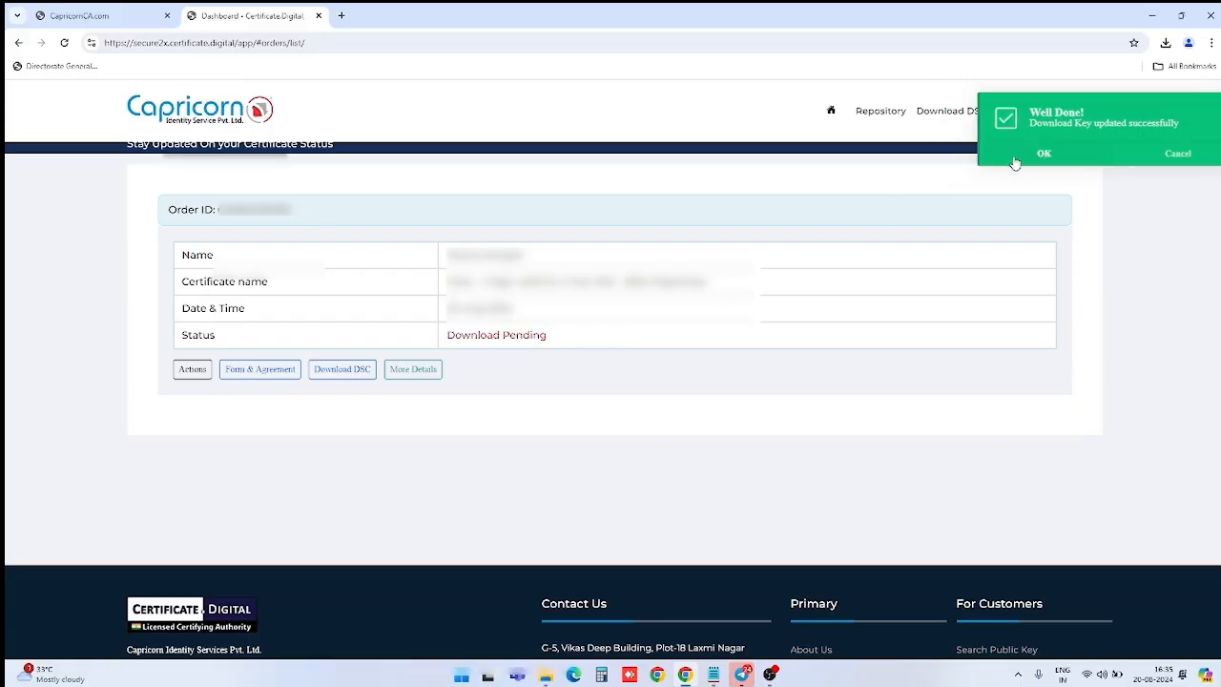